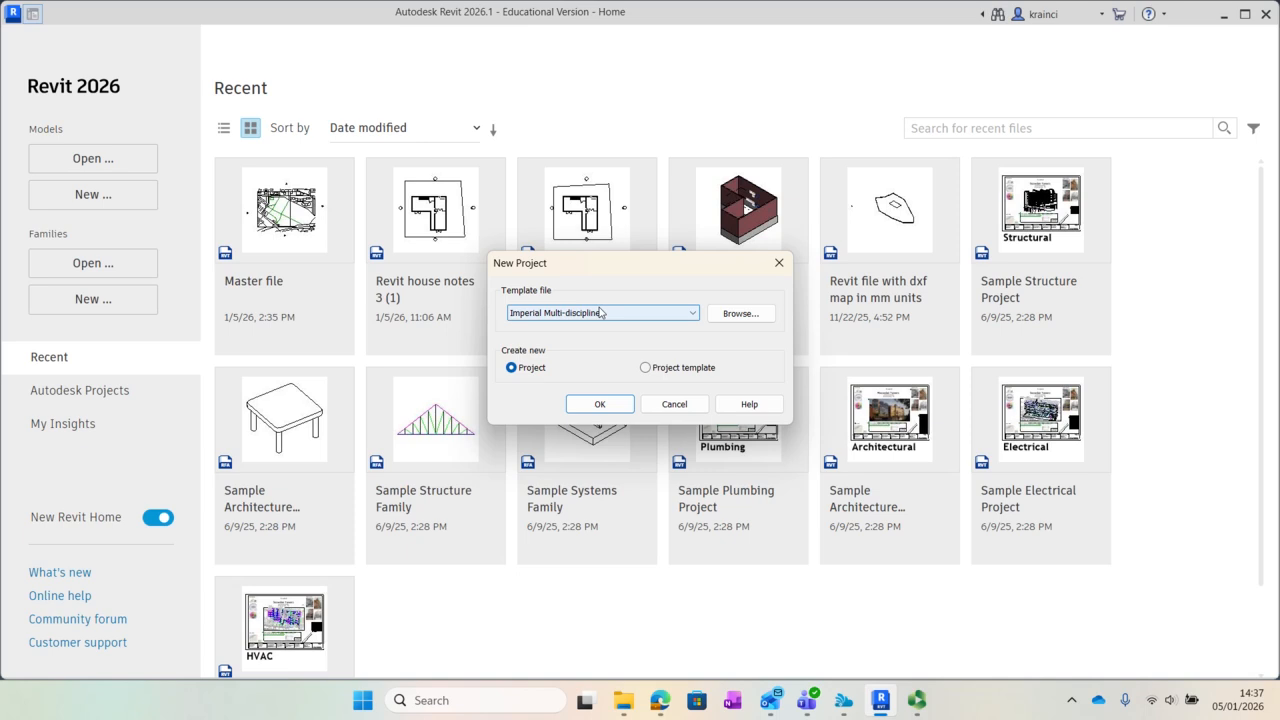
- Create a new project from the DefaultGBRENU.rte template in the English templates folder
{"action": "left_click", "coordinate": [740, 318]}
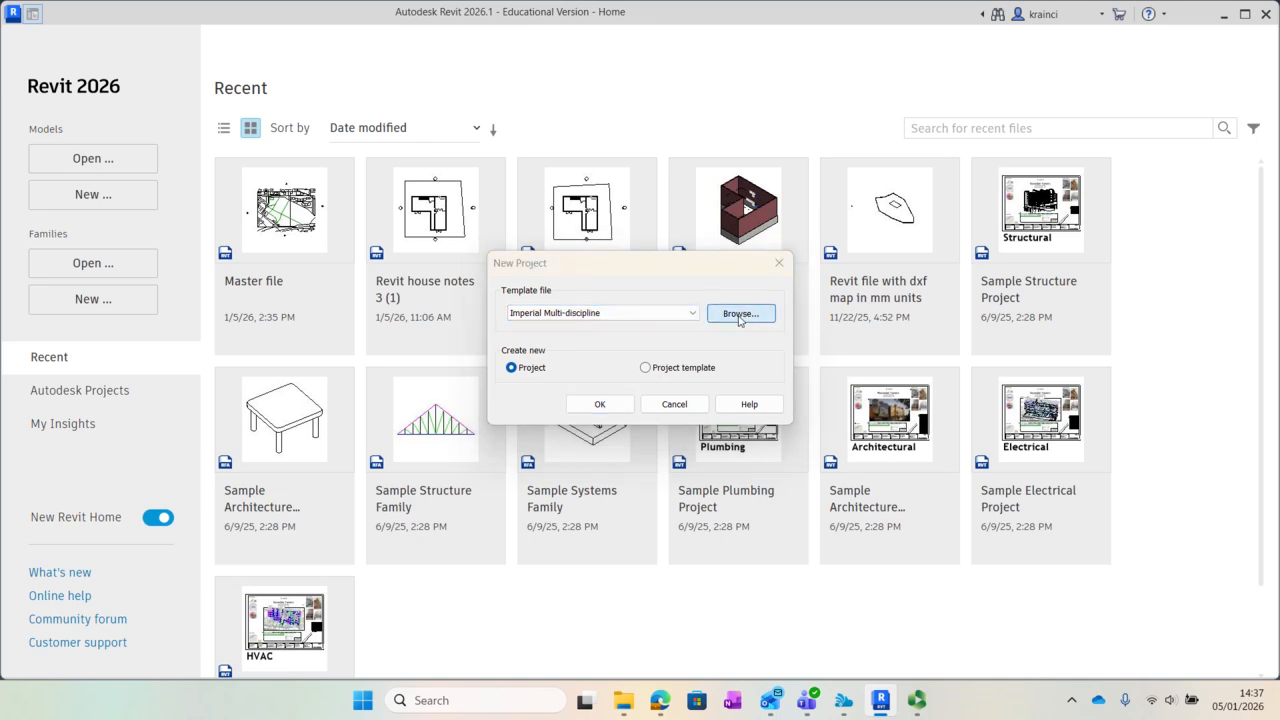
{"action": "left_click", "coordinate": [484, 181]}
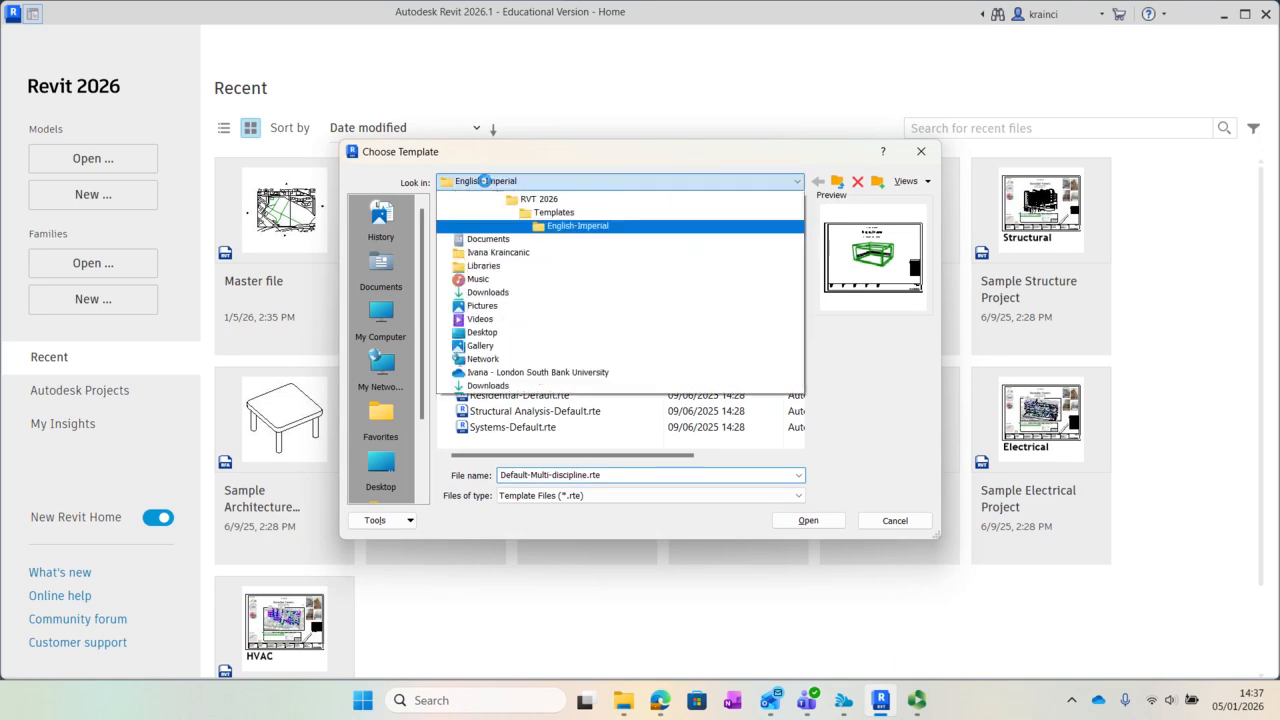
{"action": "left_click", "coordinate": [553, 278]}
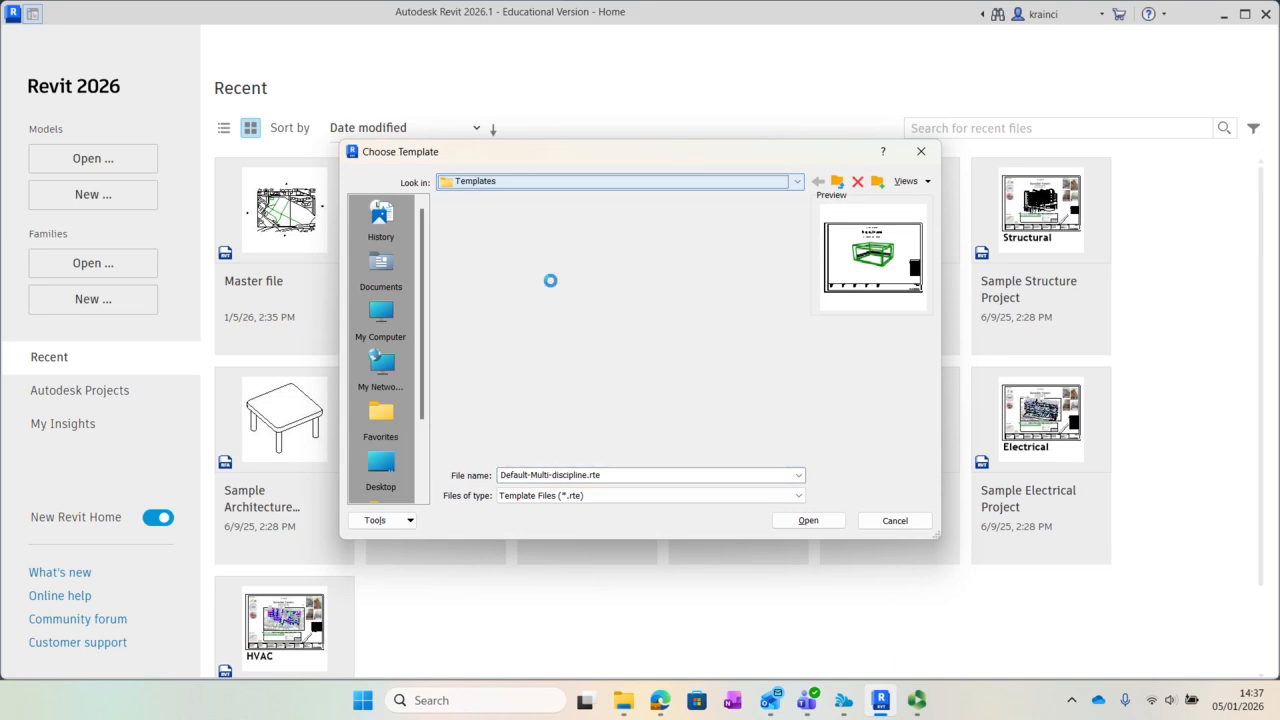
{"action": "double_click", "coordinate": [486, 251]}
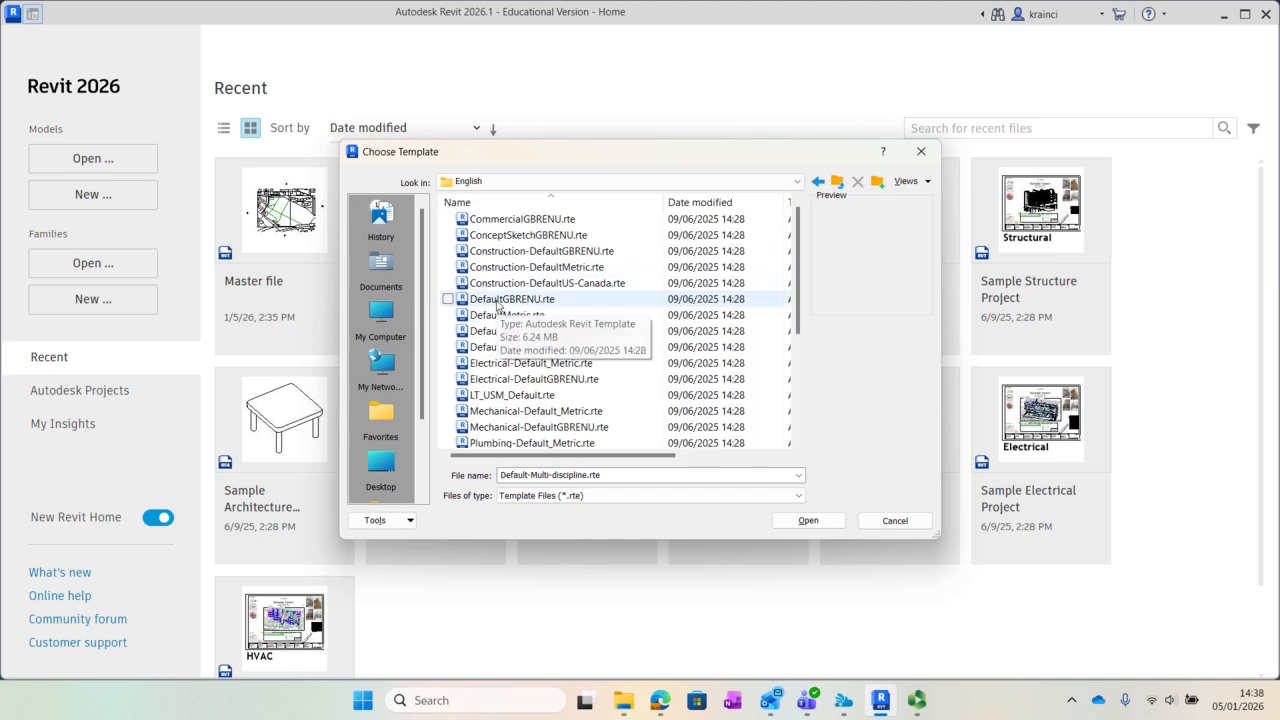
{"action": "double_click", "coordinate": [508, 299]}
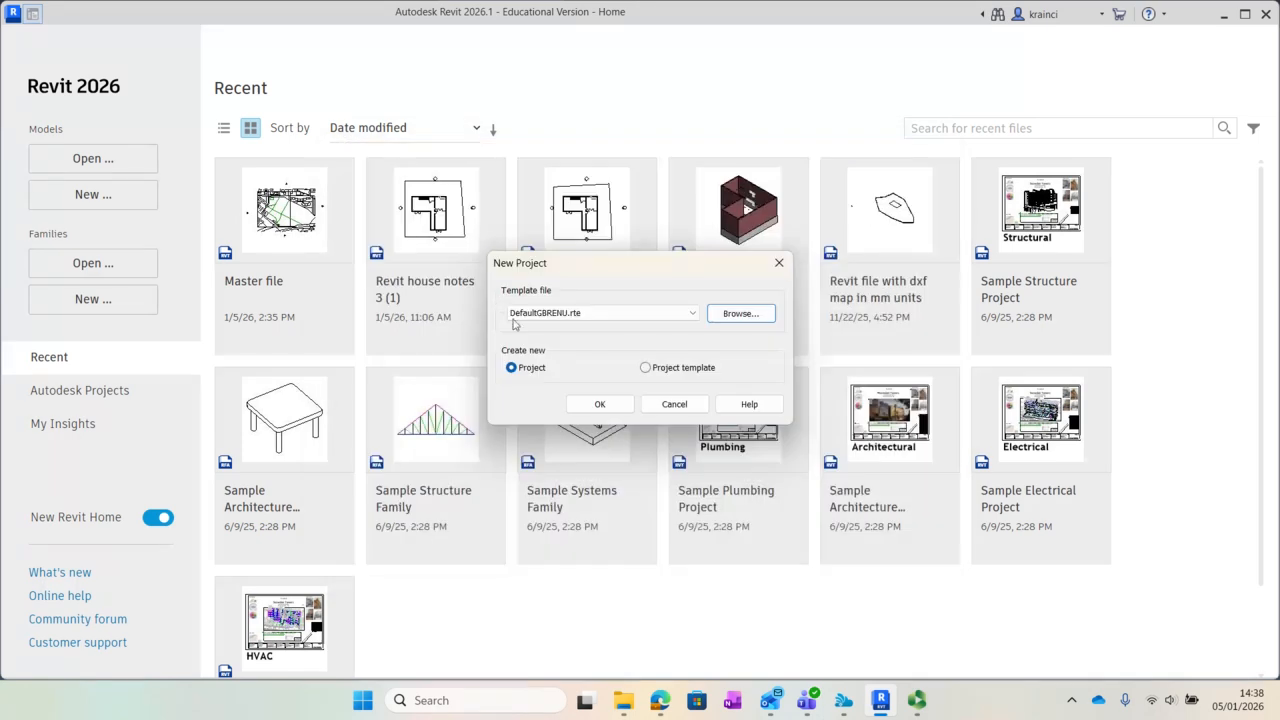
{"action": "left_click", "coordinate": [588, 404]}
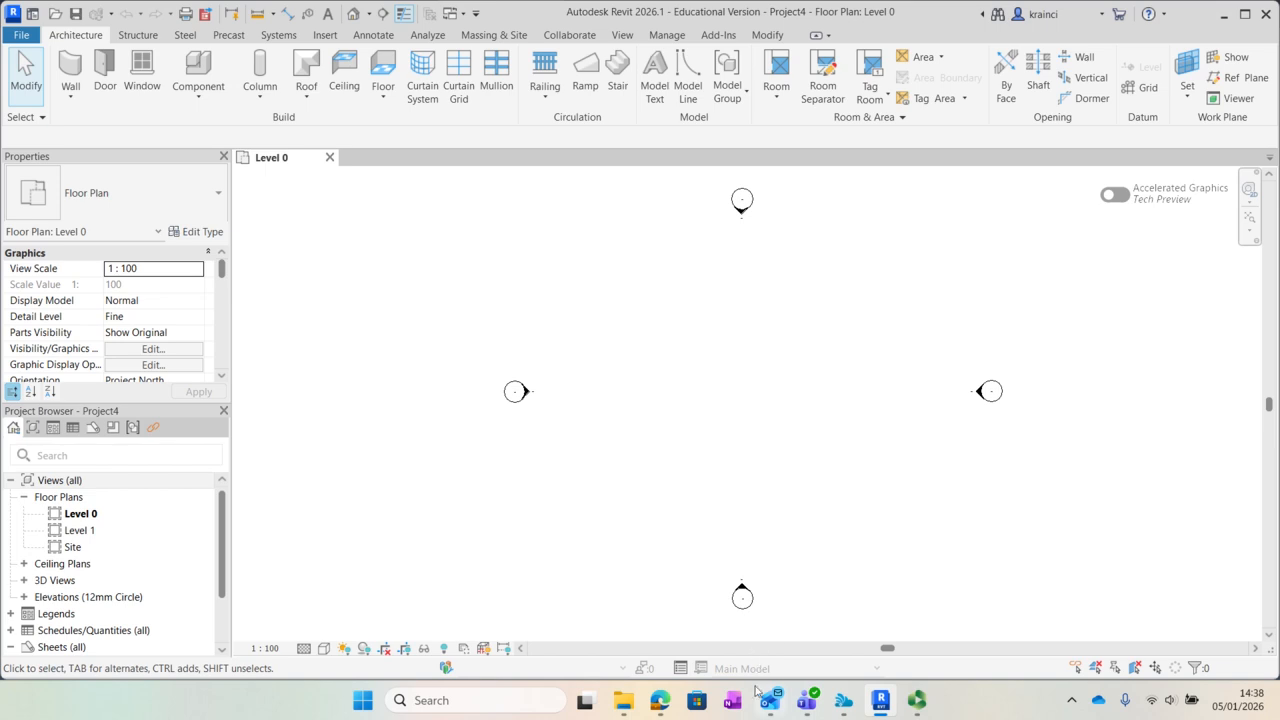
- Switch to Google Maps in the browser and search for "maria droste Lisbon"
{"action": "left_click", "coordinate": [660, 700]}
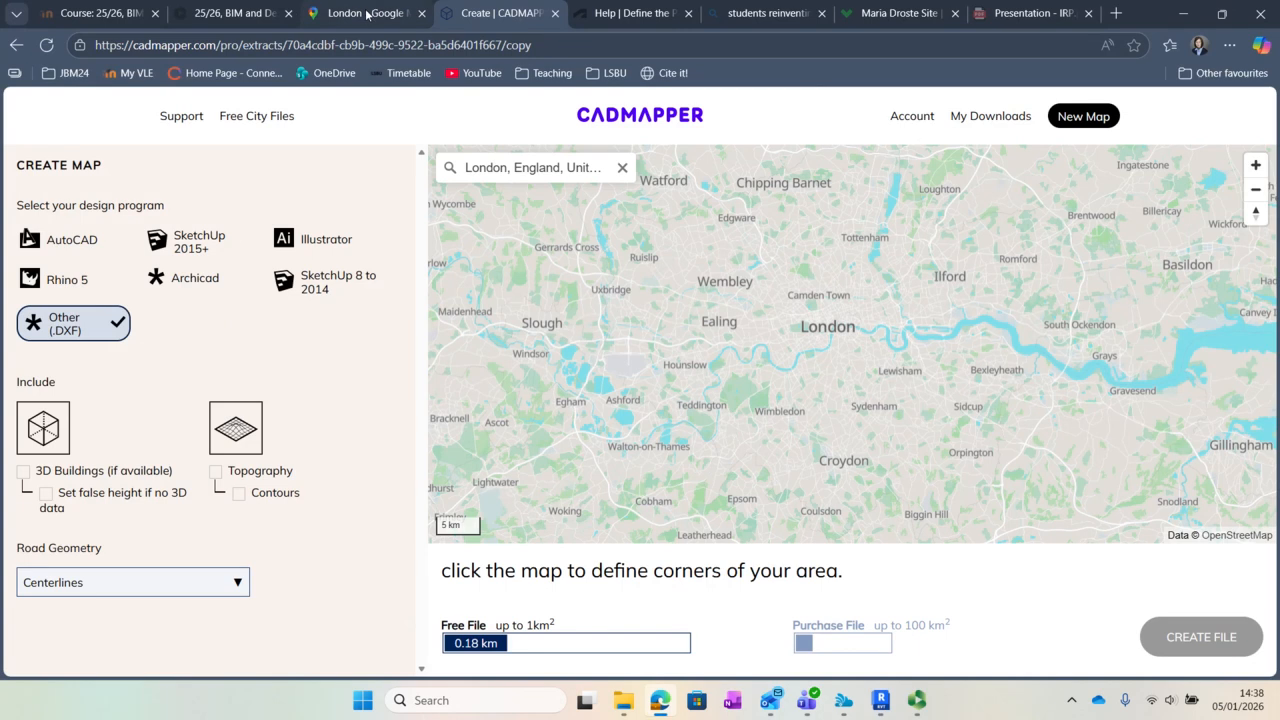
{"action": "left_click", "coordinate": [368, 13]}
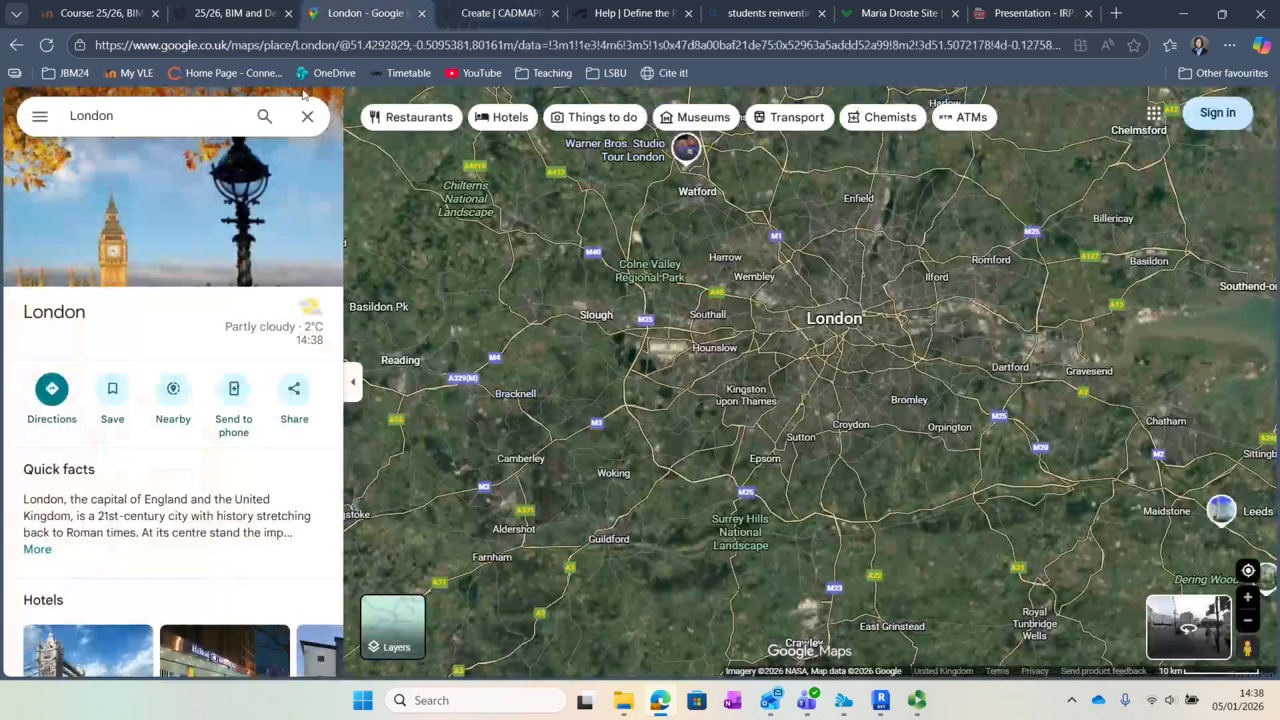
{"action": "left_click_drag", "start_coordinate": [122, 116], "coordinate": [40, 125]}
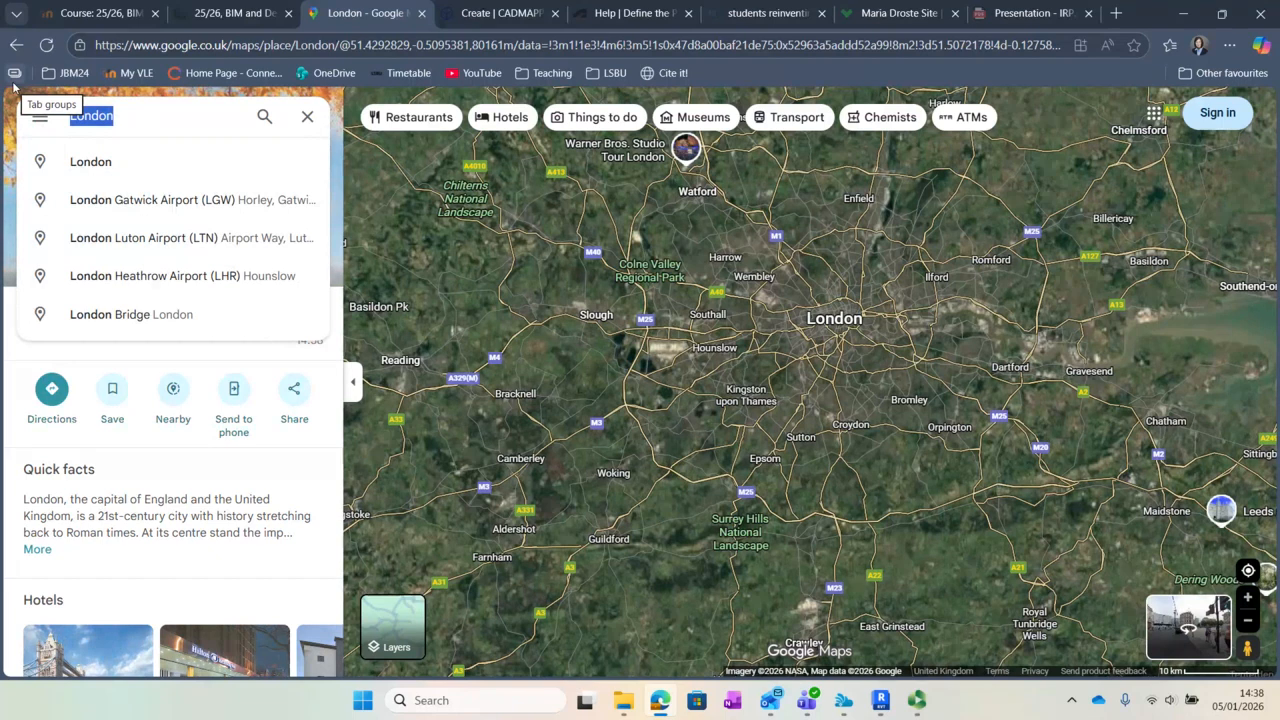
{"action": "type", "text": "ma"}
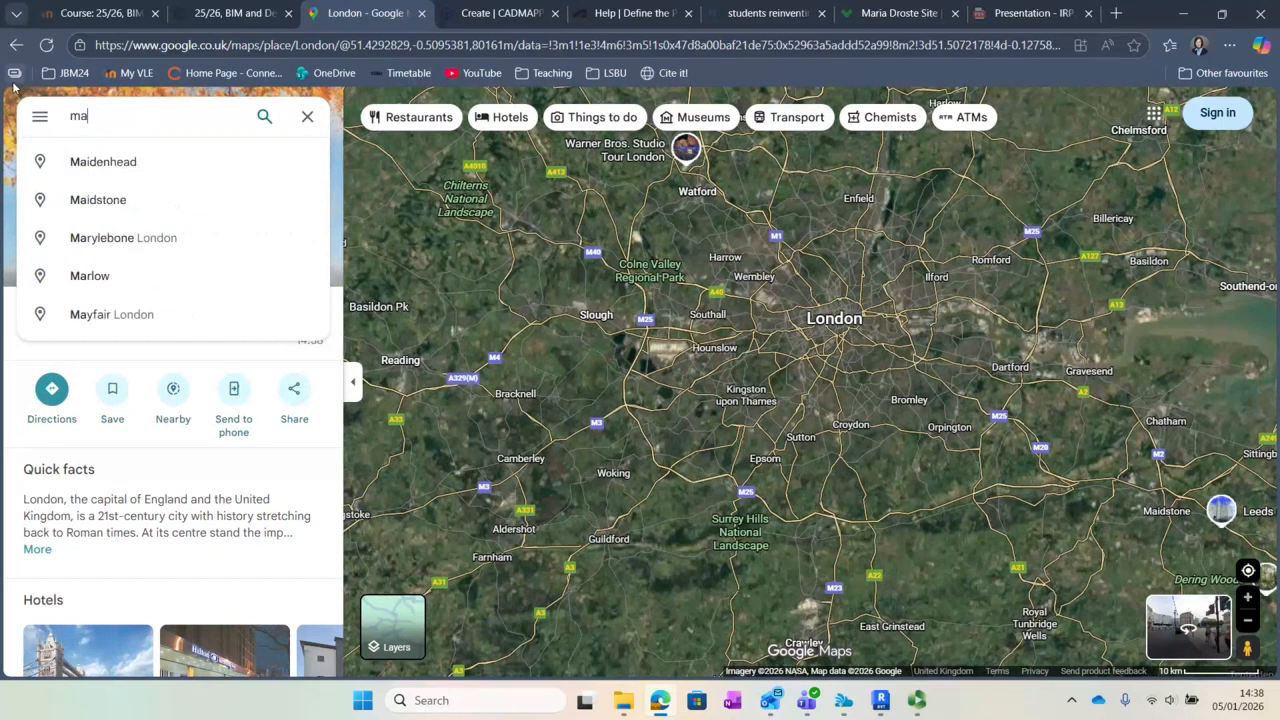
{"action": "type", "text": "ria droste"}
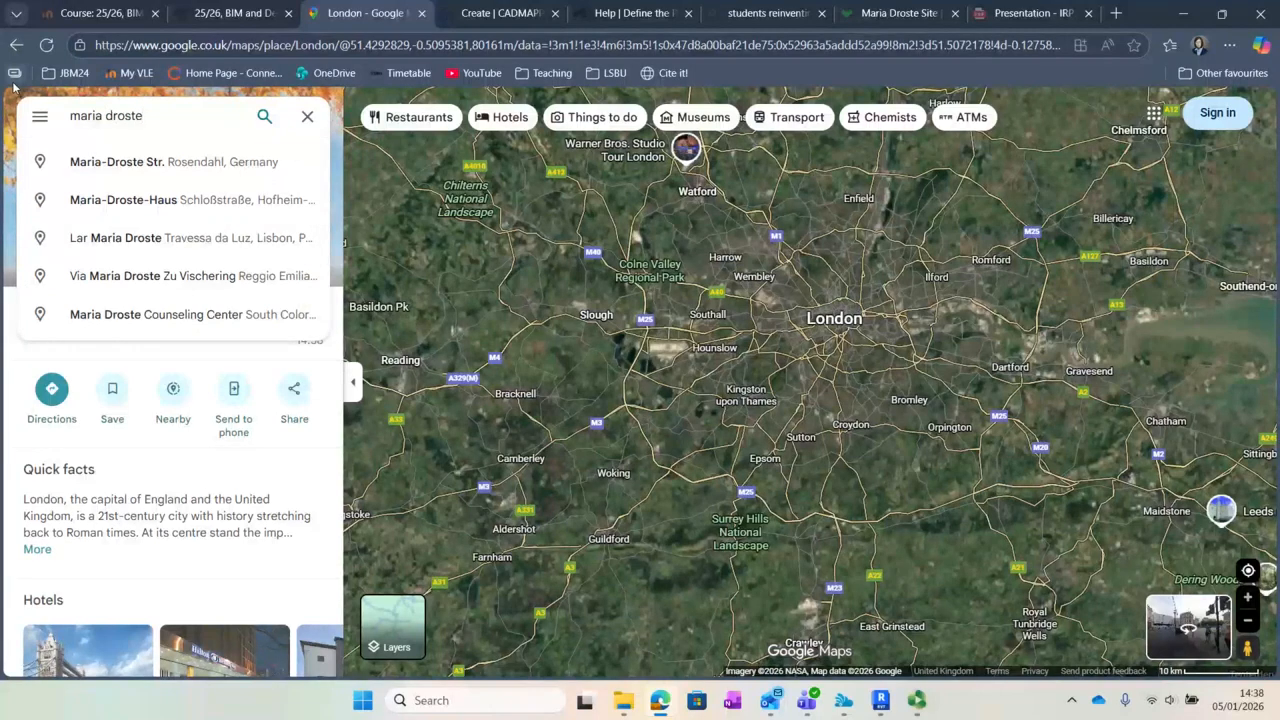
{"action": "type", "text": "foundation"}
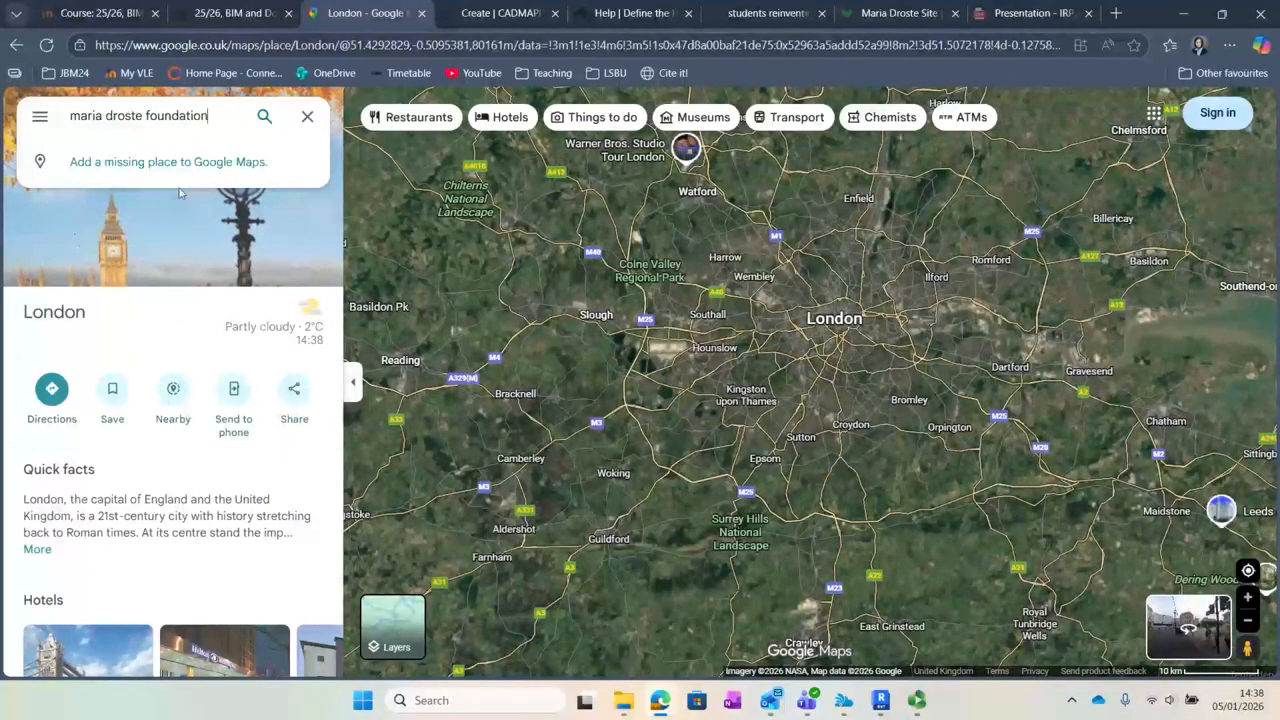
{"action": "key", "text": "BackSpace"}
{"action": "key", "text": "BackSpace"}
{"action": "key", "text": "BackSpace"}
{"action": "key", "text": "BackSpace"}
{"action": "key", "text": "BackSpace"}
{"action": "key", "text": "BackSpace"}
{"action": "key", "text": "BackSpace"}
{"action": "key", "text": "BackSpace"}
{"action": "type", "text": "Los"}
{"action": "key", "text": "BackSpace"}
{"action": "key", "text": "BackSpace"}
{"action": "type", "text": "isbon"}
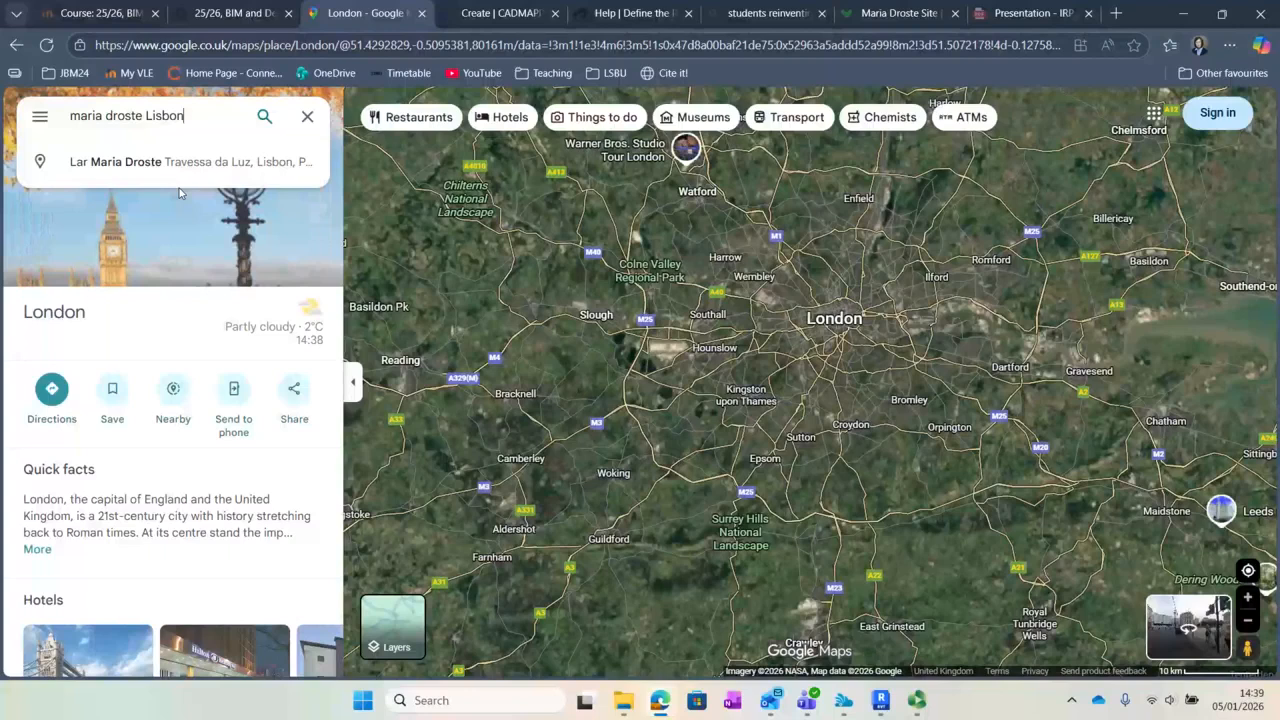
{"action": "key", "text": "Return"}
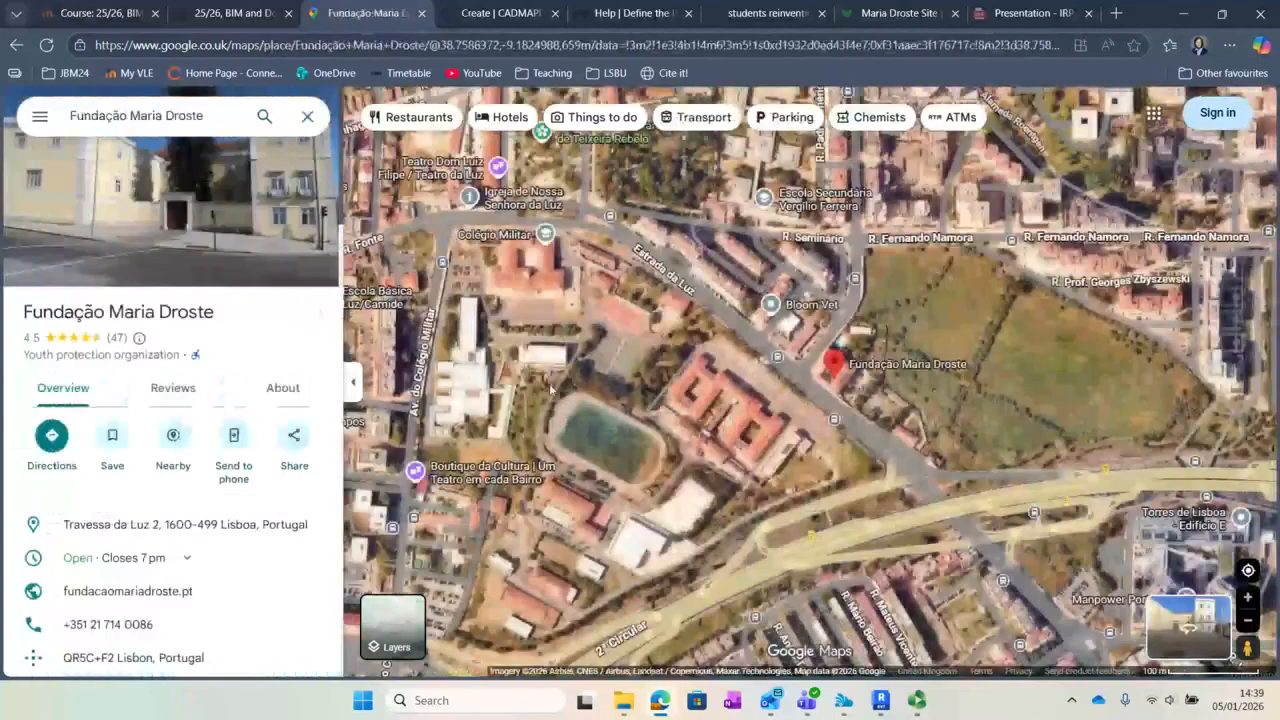
- Clear the map search and examine the open field beside Fundação Maria Droste, bounded by the surrounding streets
{"action": "left_click", "coordinate": [306, 117]}
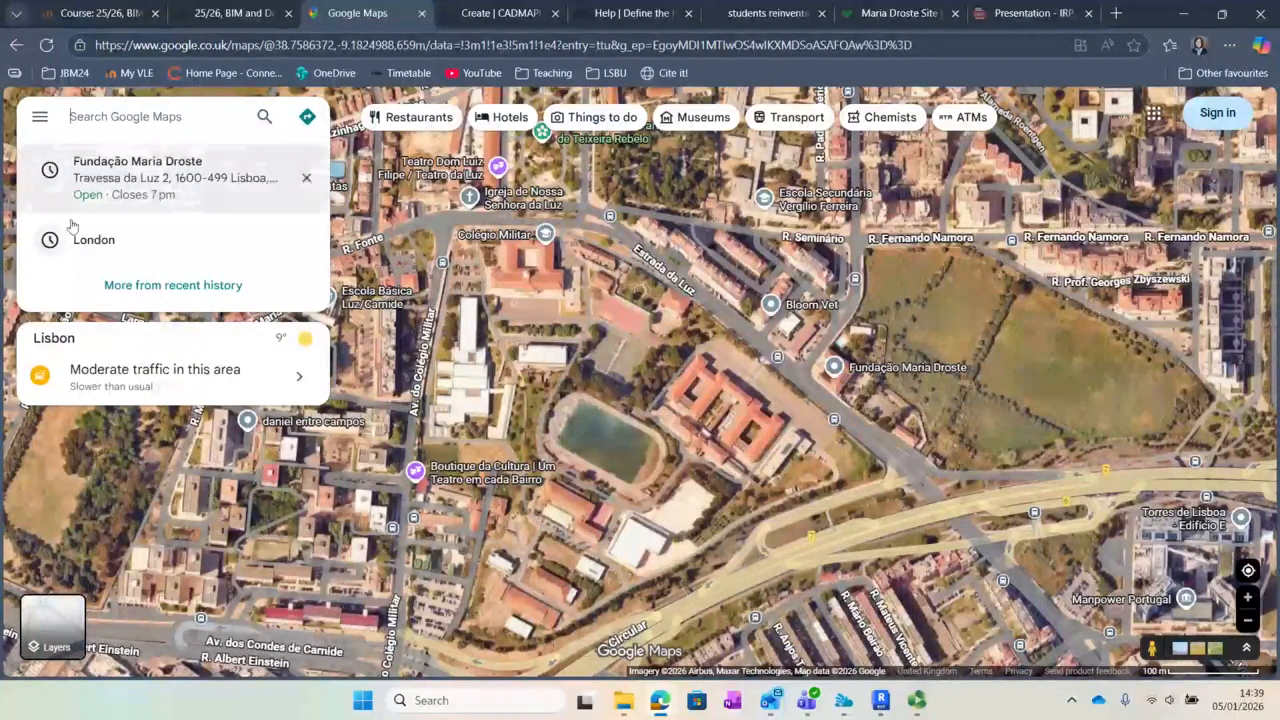
{"action": "left_click", "coordinate": [799, 286]}
{"action": "left_click_drag", "start_coordinate": [615, 282], "coordinate": [143, 340]}
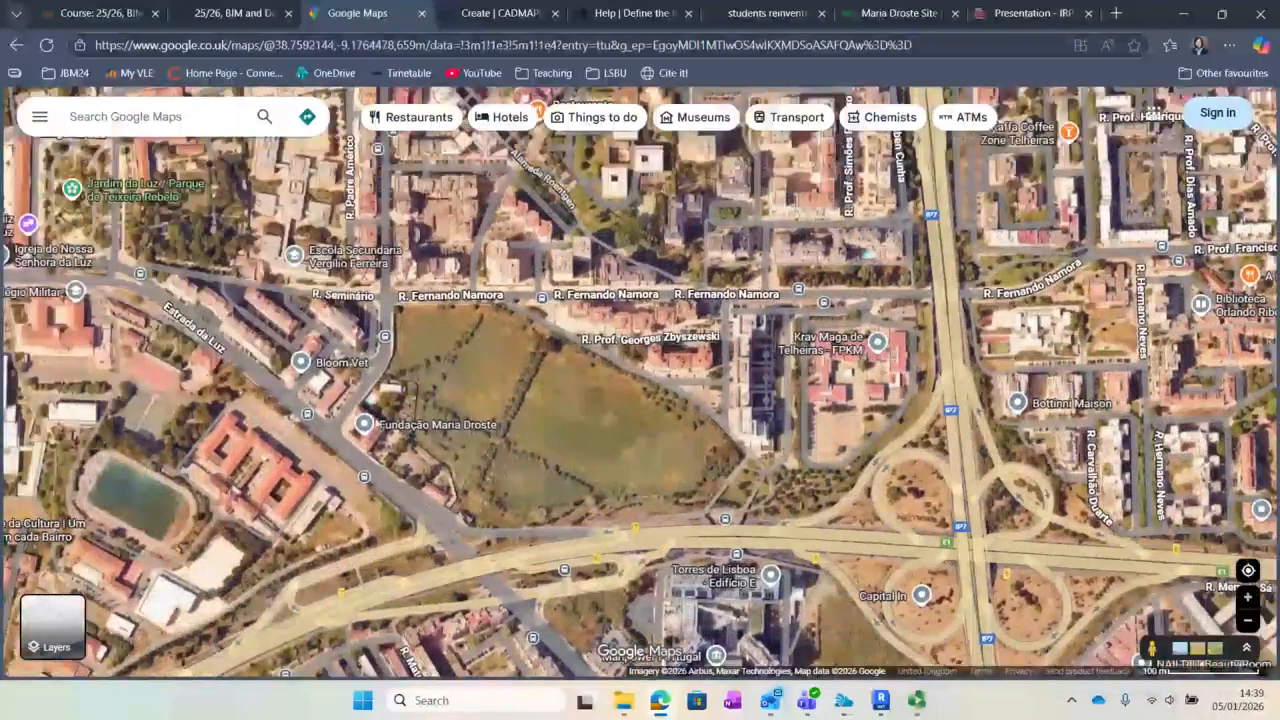
{"action": "scroll", "coordinate": [367, 421], "scroll_direction": "up", "scroll_amount": 3}
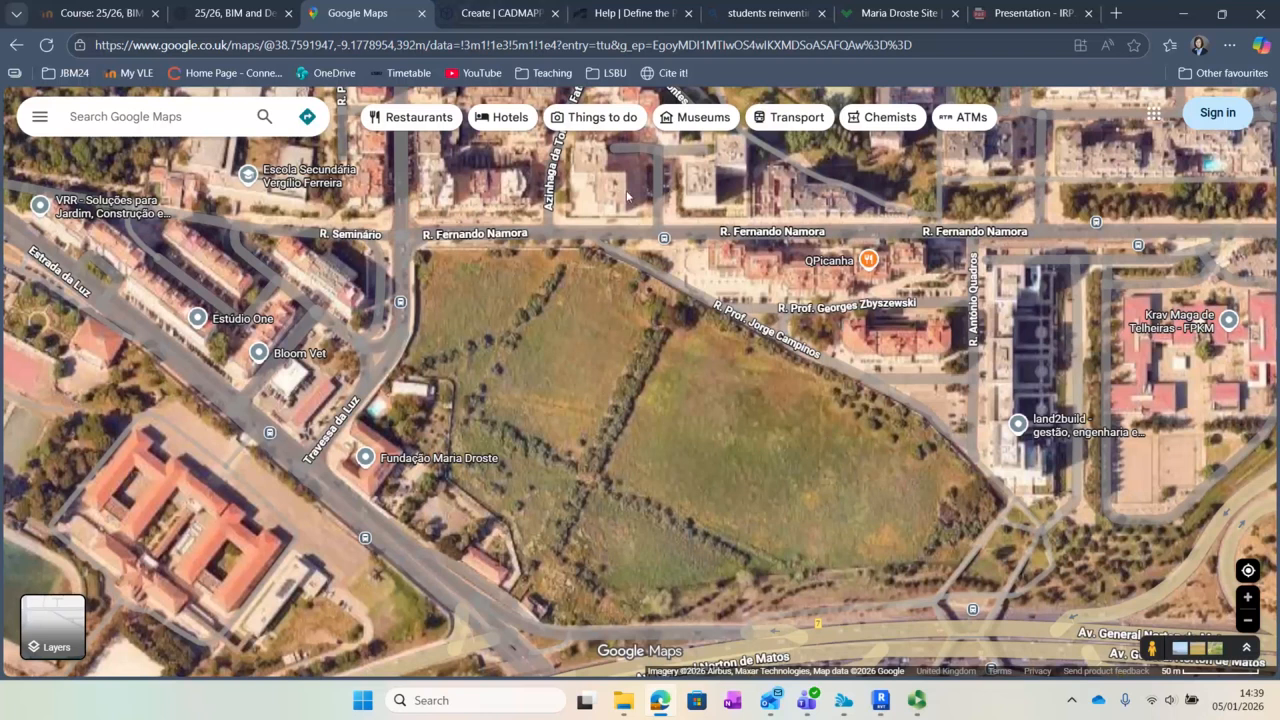
{"action": "left_click", "coordinate": [487, 15]}
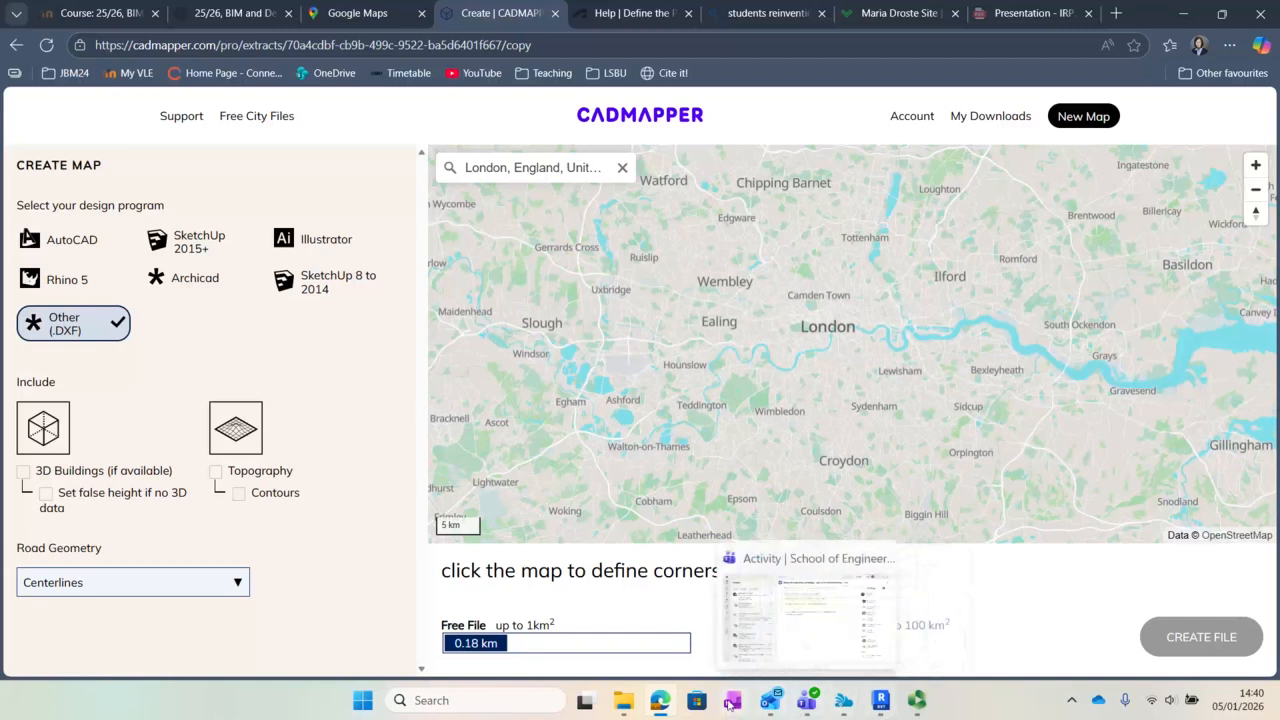
{"action": "left_click", "coordinate": [362, 16]}
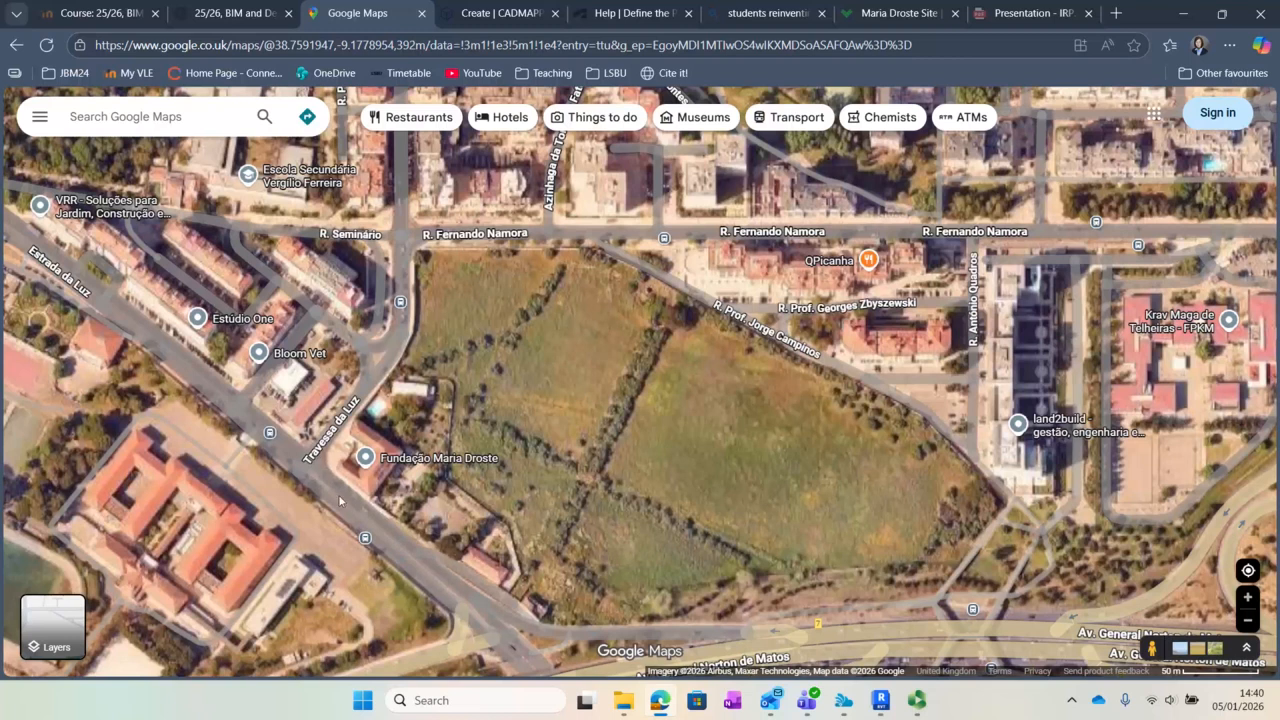
- Mark a point at the northeast edge of the Fundação Maria Droste building and copy its coordinates, 38.758782, -9.179716
{"action": "scroll", "coordinate": [339, 501], "scroll_direction": "up", "scroll_amount": 2}
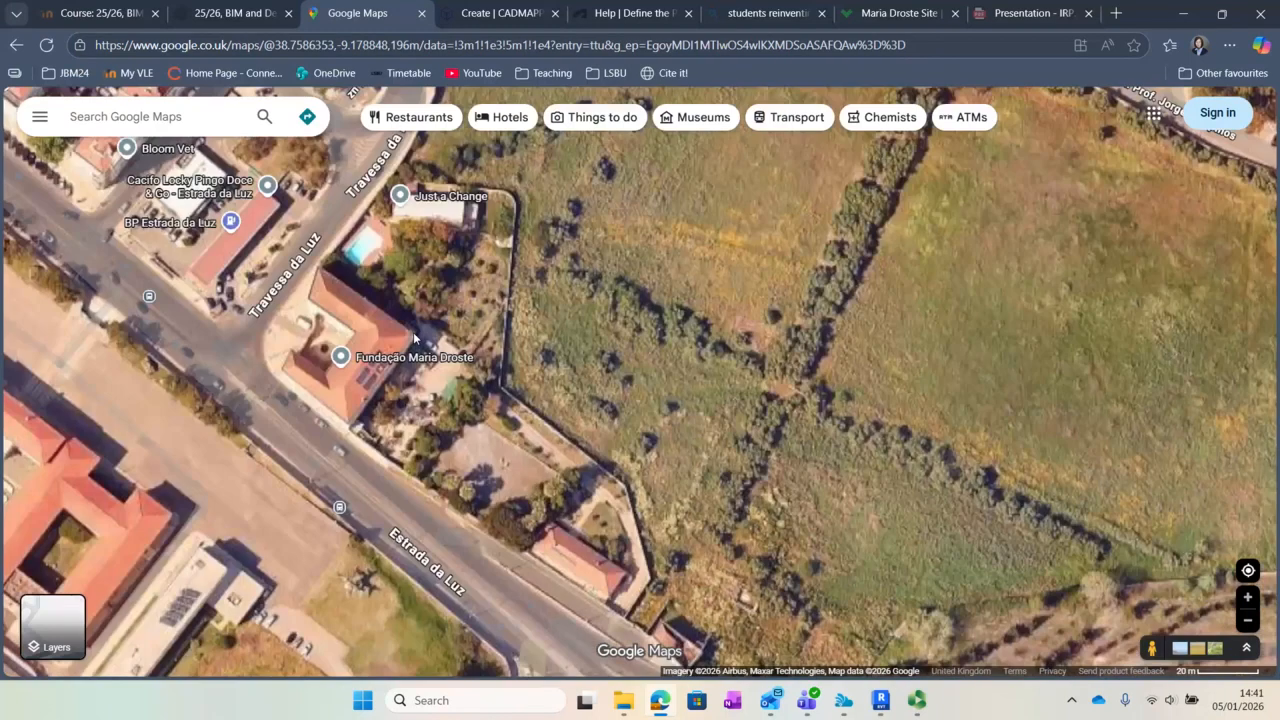
{"action": "left_click", "coordinate": [414, 338]}
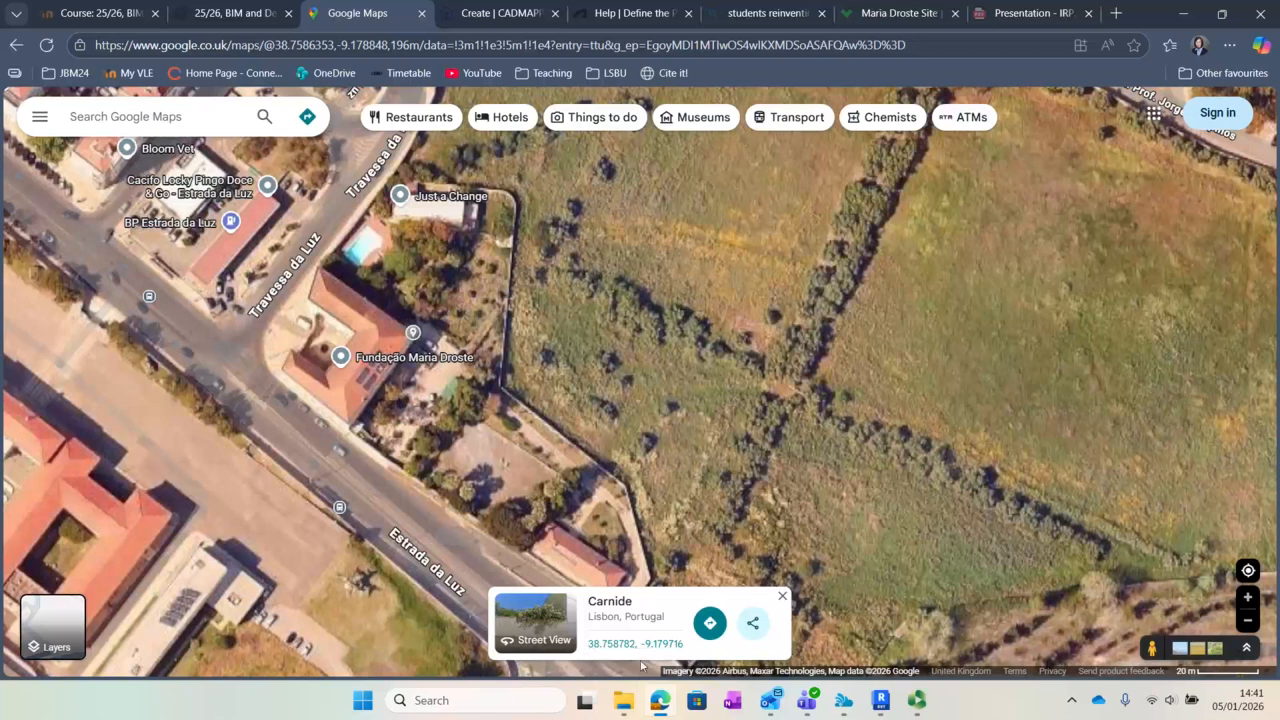
{"action": "left_click_drag", "start_coordinate": [690, 648], "coordinate": [586, 647]}
{"action": "key", "text": "ctrl+c"}
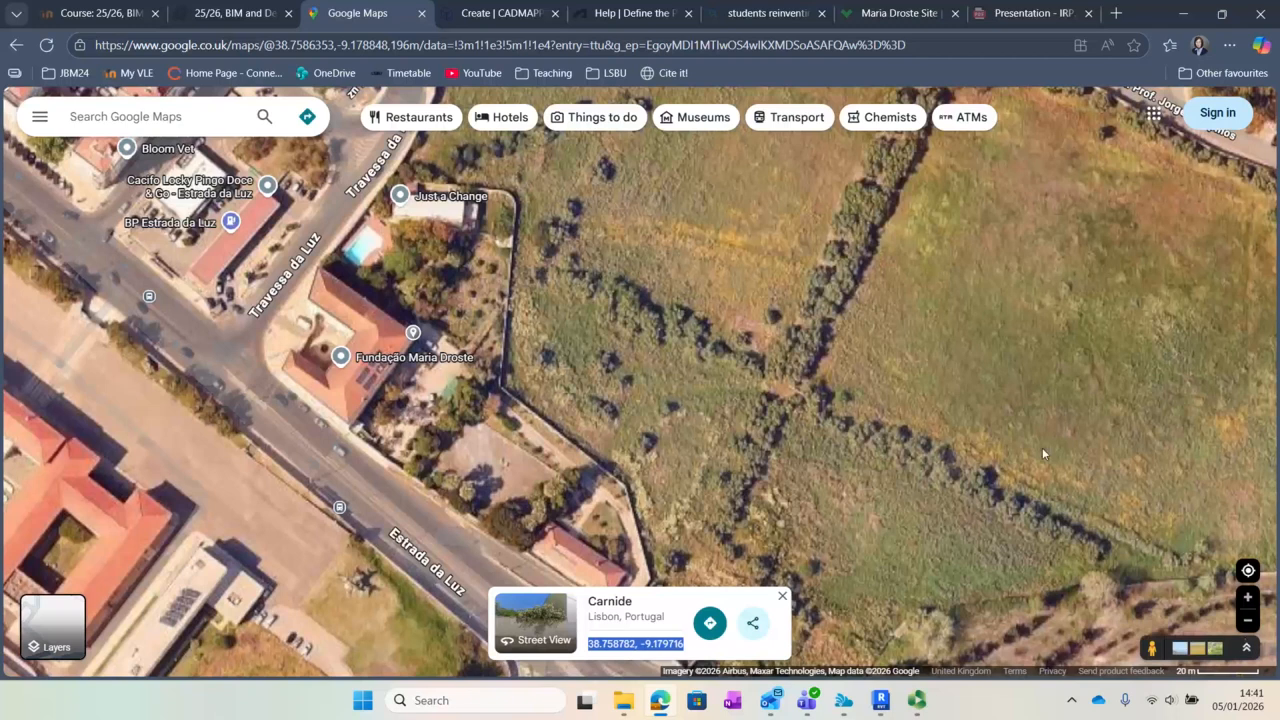
- Switch to CADMAPPER and replace the London location with the copied coordinates 38.758782, -9.179716
{"action": "mouse_move", "coordinate": [509, 13]}
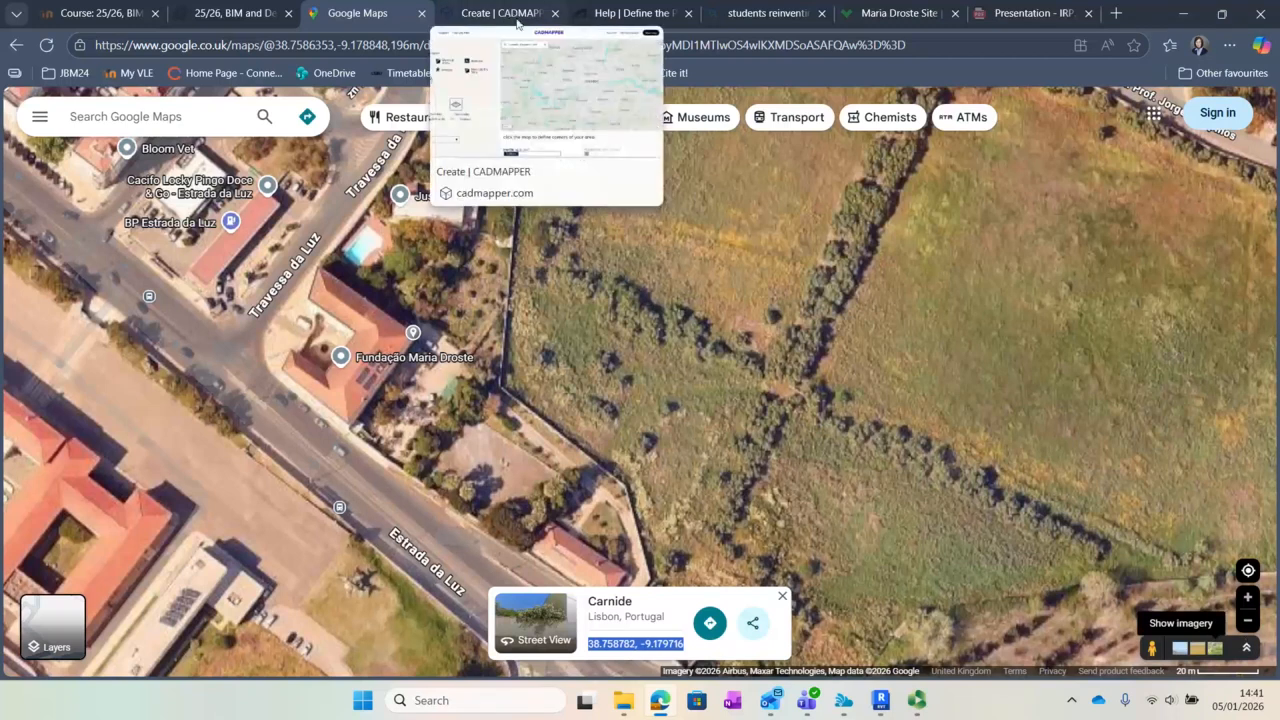
{"action": "left_click", "coordinate": [516, 15]}
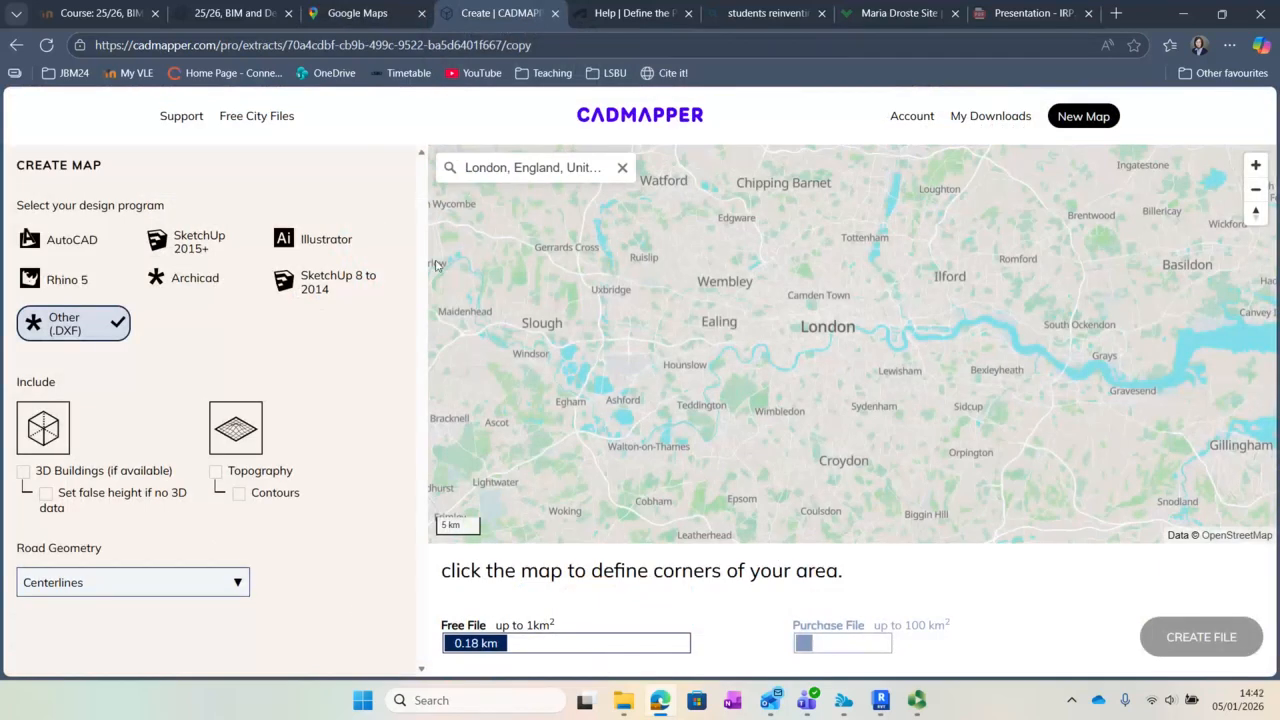
{"action": "left_click", "coordinate": [526, 175]}
{"action": "left_click", "coordinate": [621, 168]}
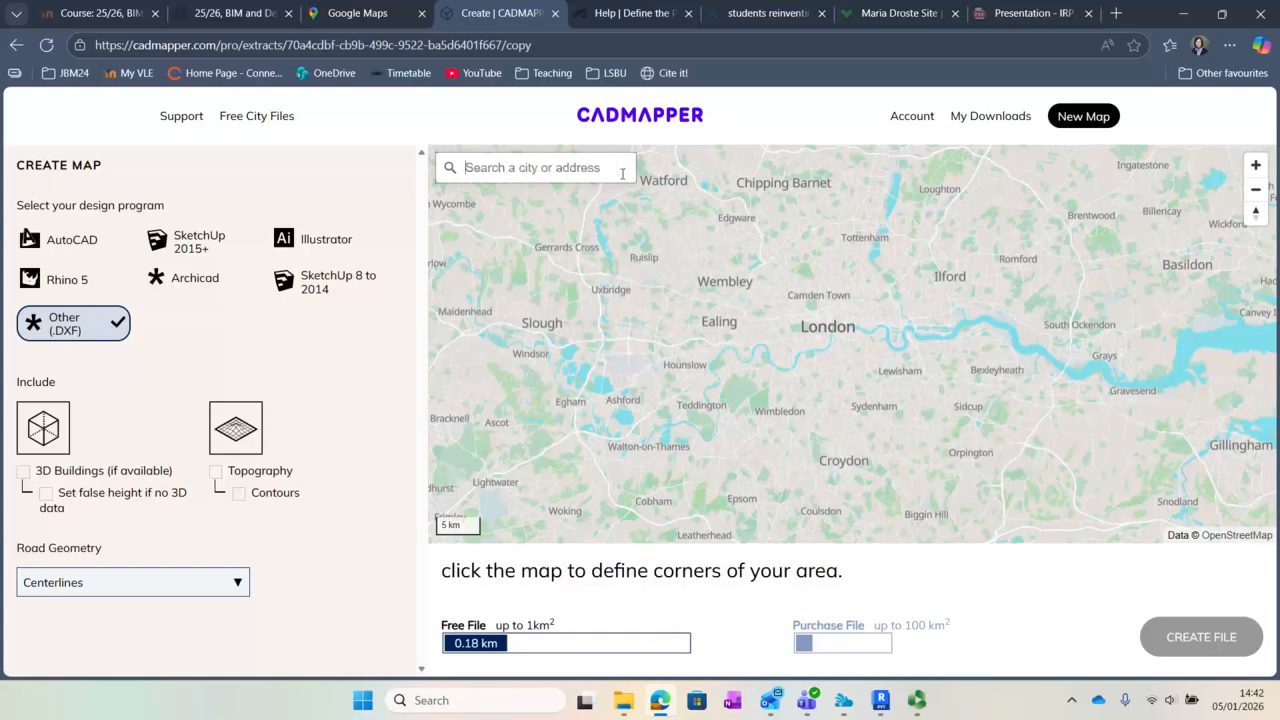
{"action": "key", "text": "ctrl+v"}
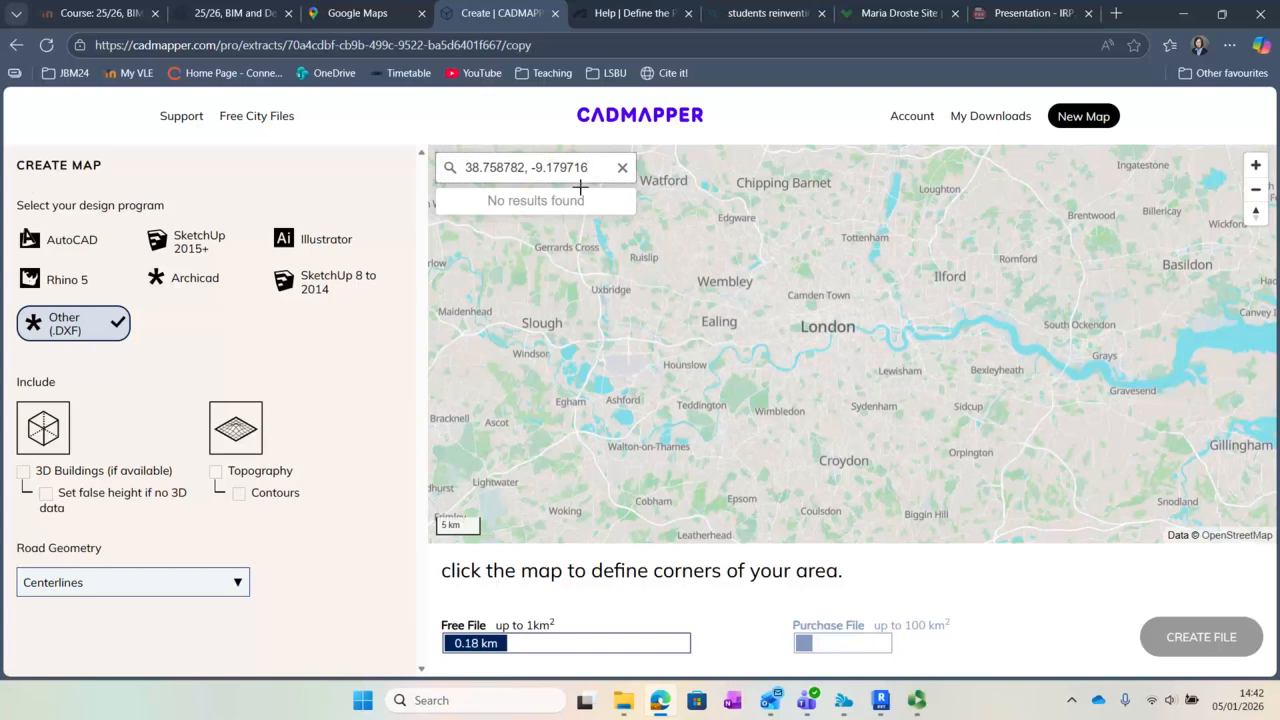
{"action": "left_click", "coordinate": [503, 212]}
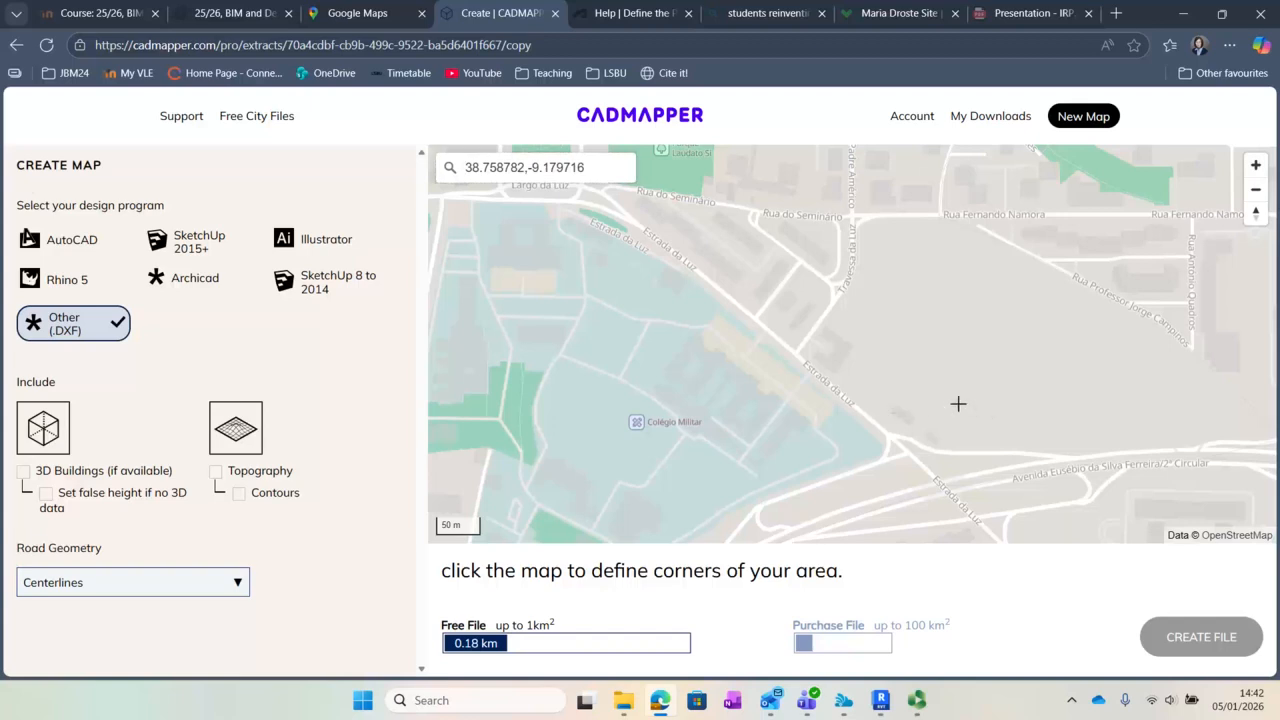
- Keep the road geometry as Centerlines and define a rectangular area of about 0.18 km² around the open field and its bordering streets
{"action": "left_click_drag", "start_coordinate": [969, 400], "coordinate": [820, 429]}
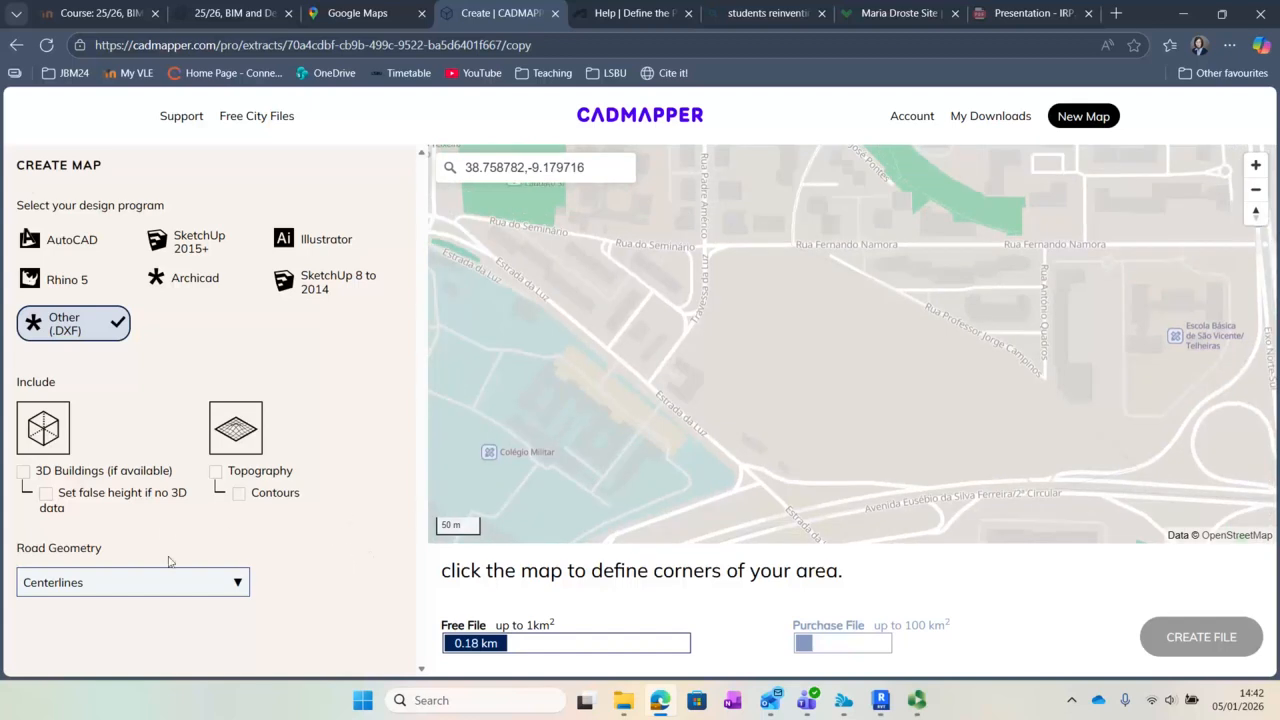
{"action": "left_click", "coordinate": [110, 590]}
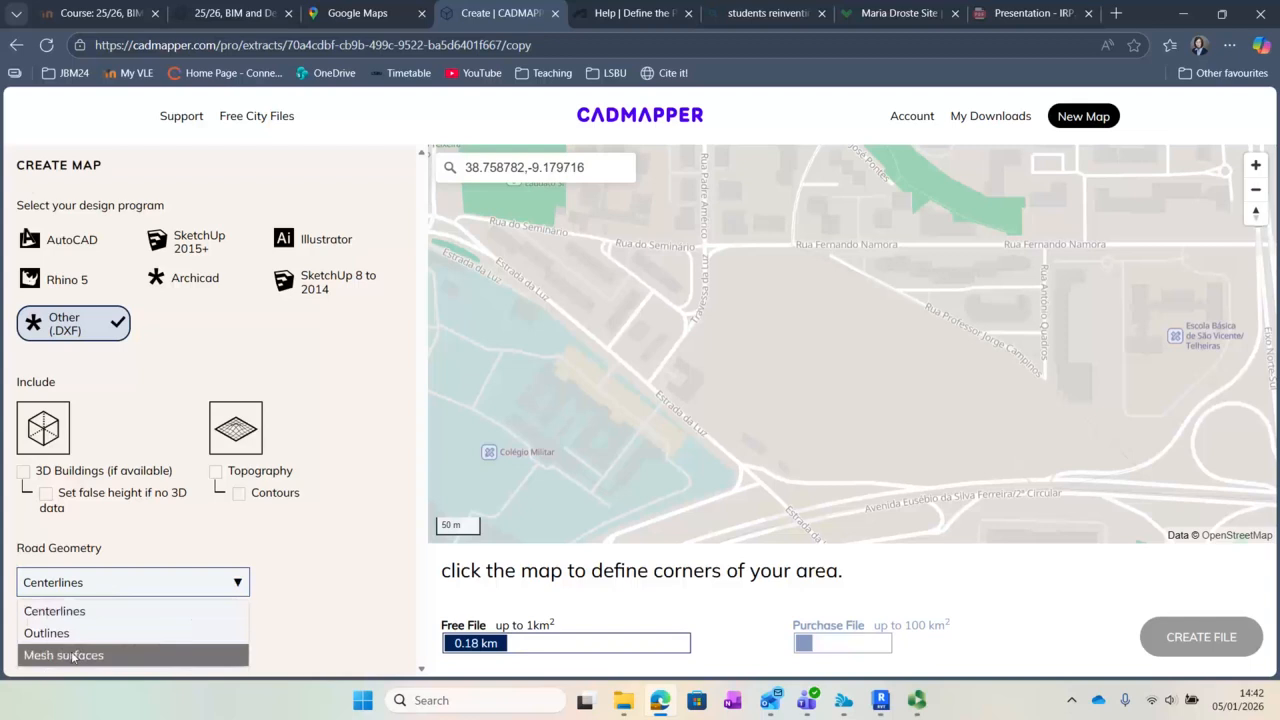
{"action": "left_click", "coordinate": [112, 588]}
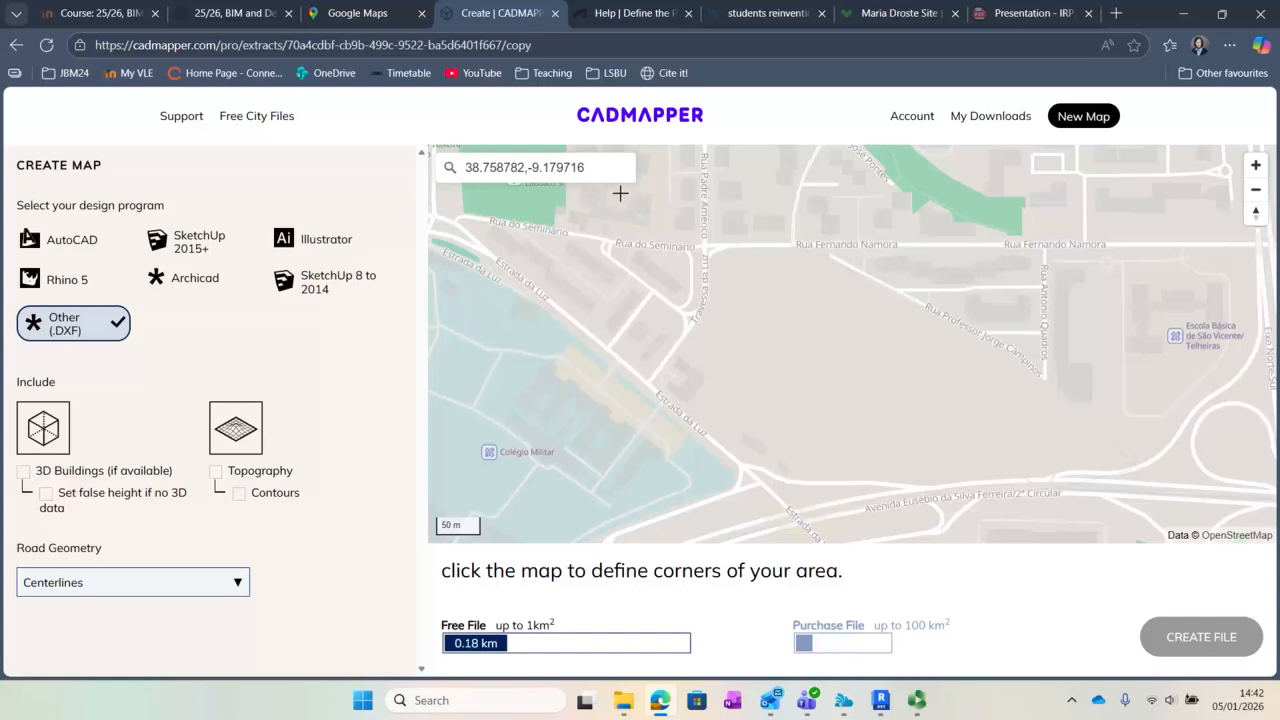
{"action": "left_click_drag", "start_coordinate": [620, 193], "coordinate": [1058, 520]}
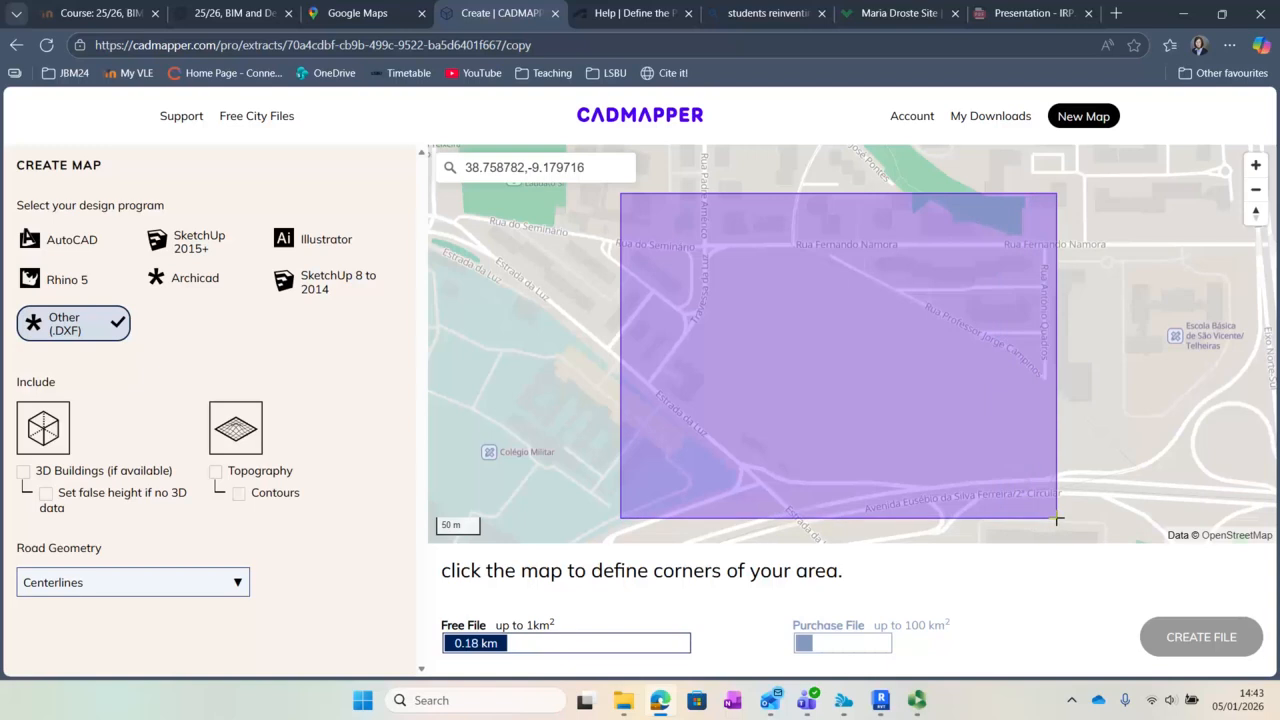
{"action": "left_click", "coordinate": [1057, 519]}
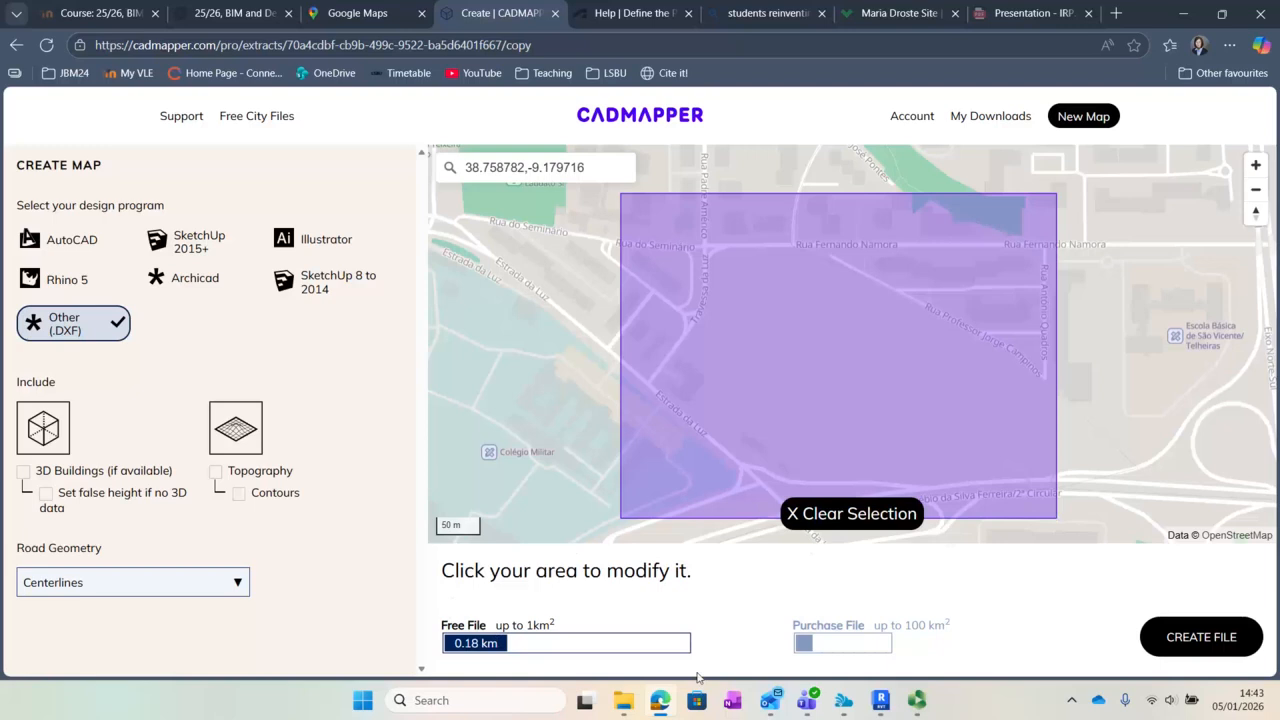
- Create the DXF map file for the selected area and download it
{"action": "left_click", "coordinate": [1178, 650]}
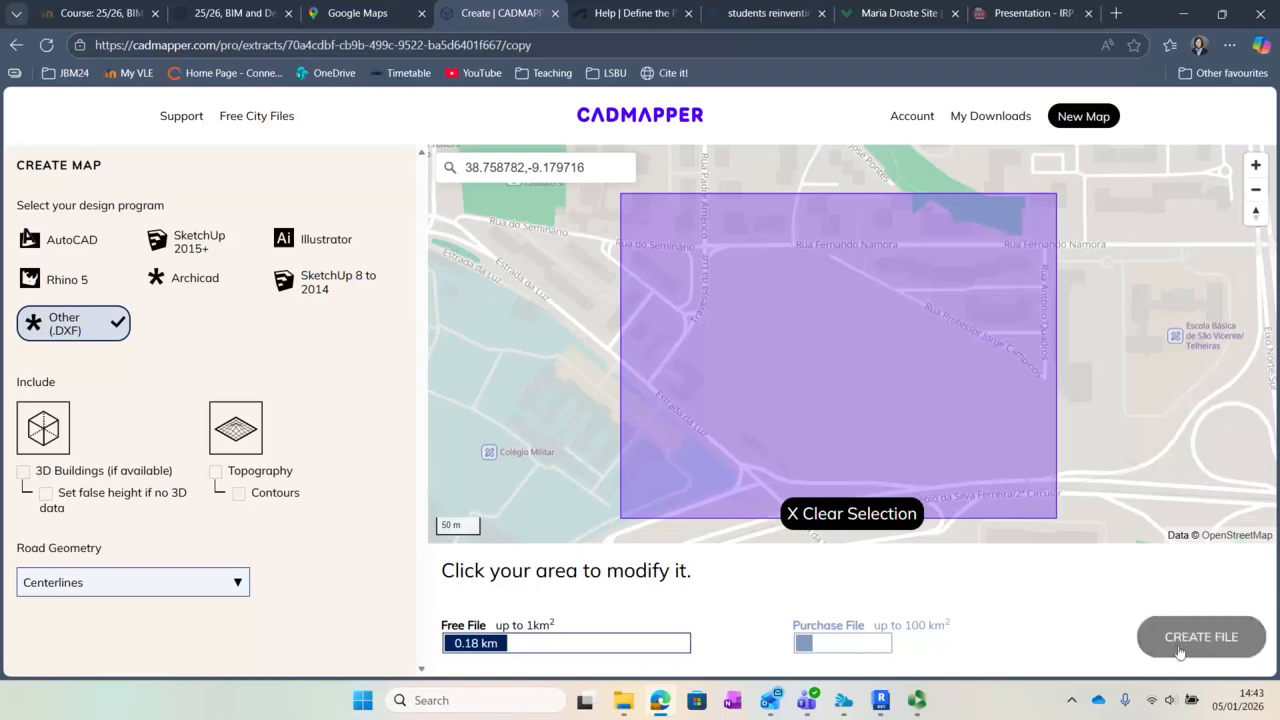
{"action": "left_click", "coordinate": [1180, 650]}
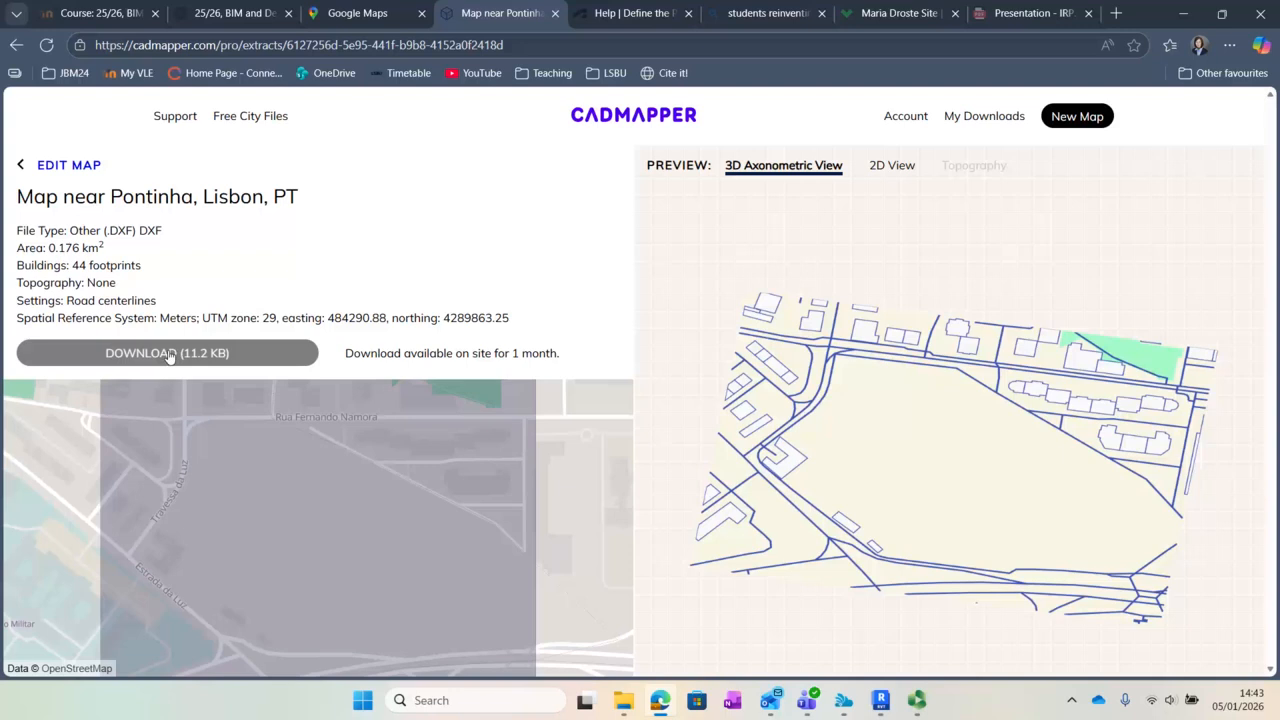
{"action": "left_click", "coordinate": [168, 354]}
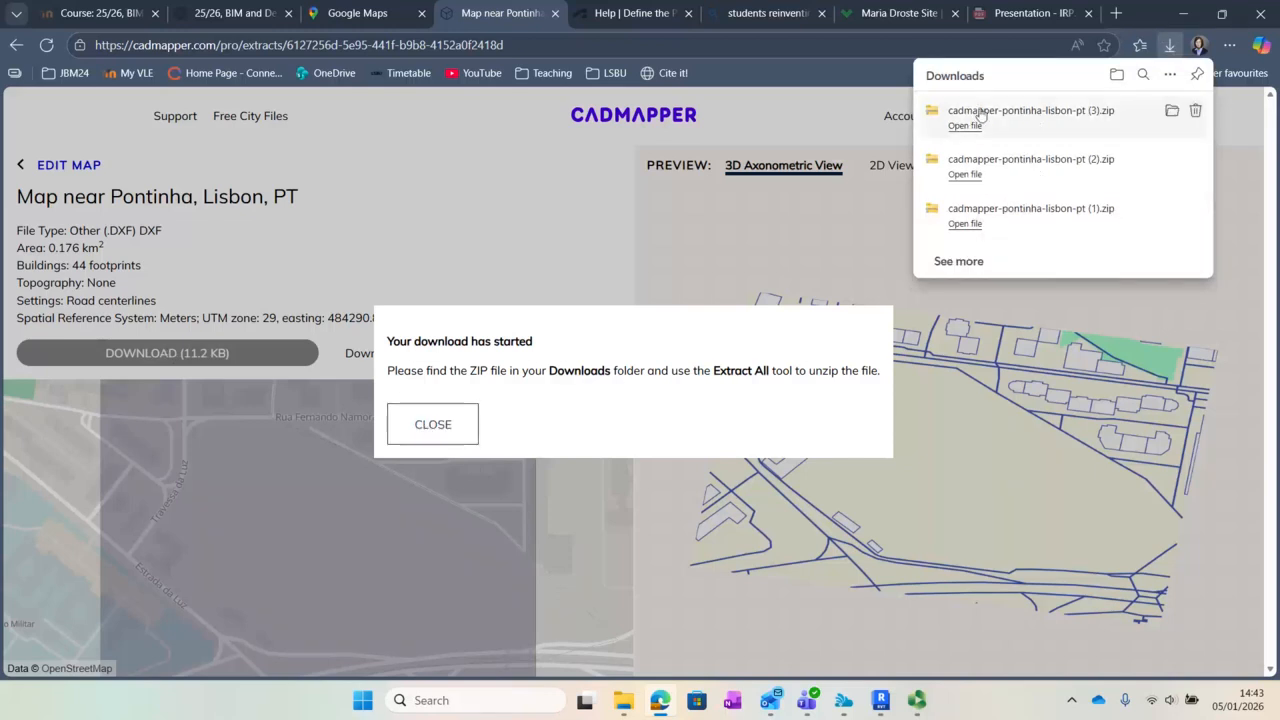
- Dismiss the download notice in CADMAPPER, switch to File Explorer and open the Downloads folder
{"action": "left_click", "coordinate": [437, 422]}
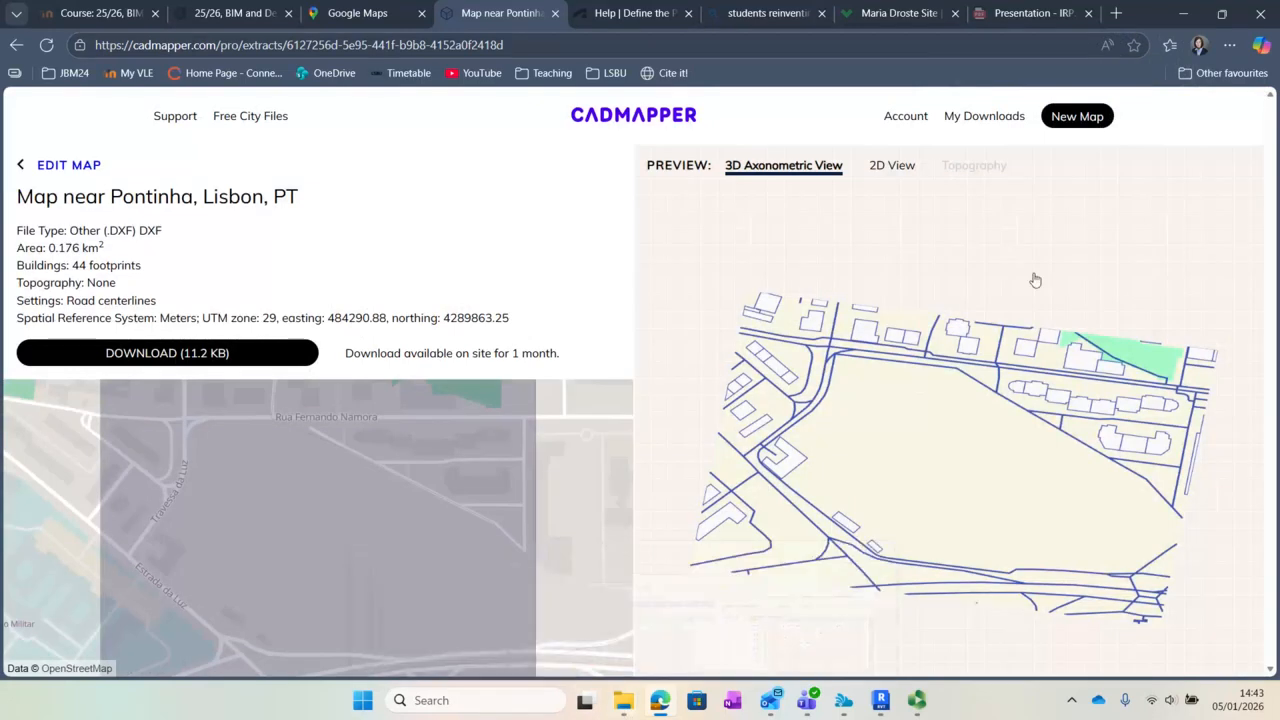
{"action": "left_click", "coordinate": [661, 704]}
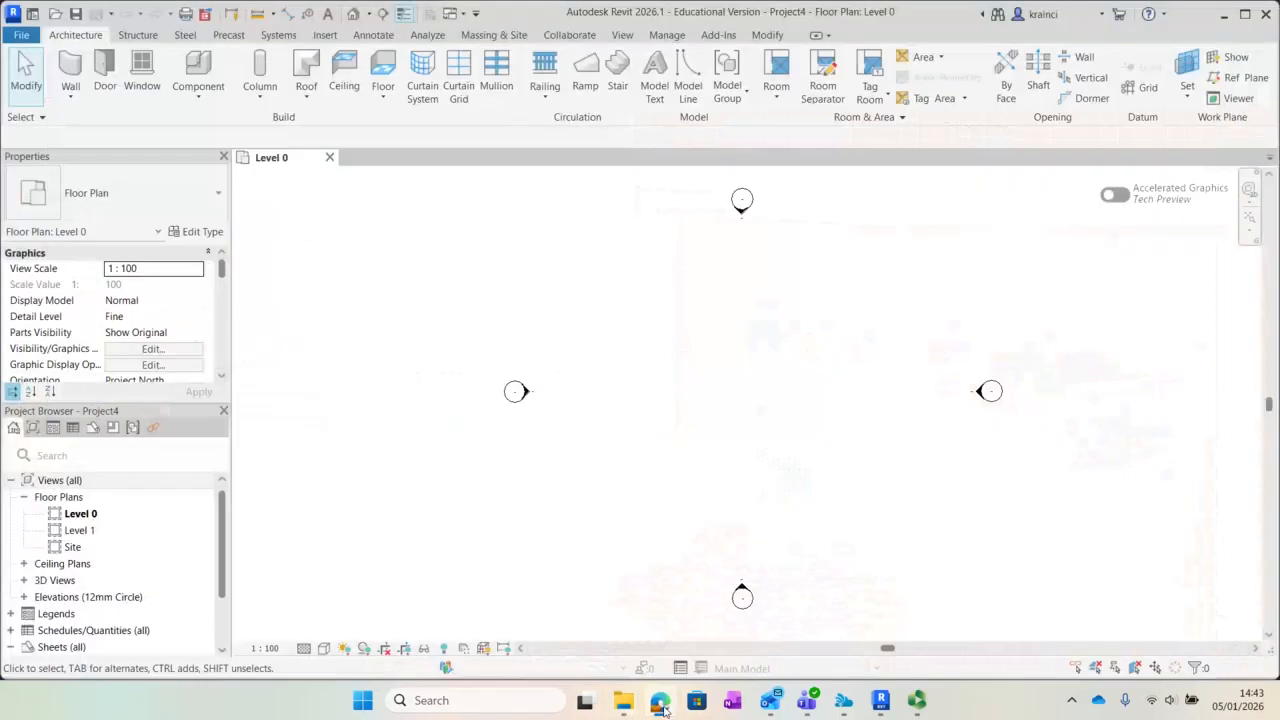
{"action": "left_click", "coordinate": [661, 704]}
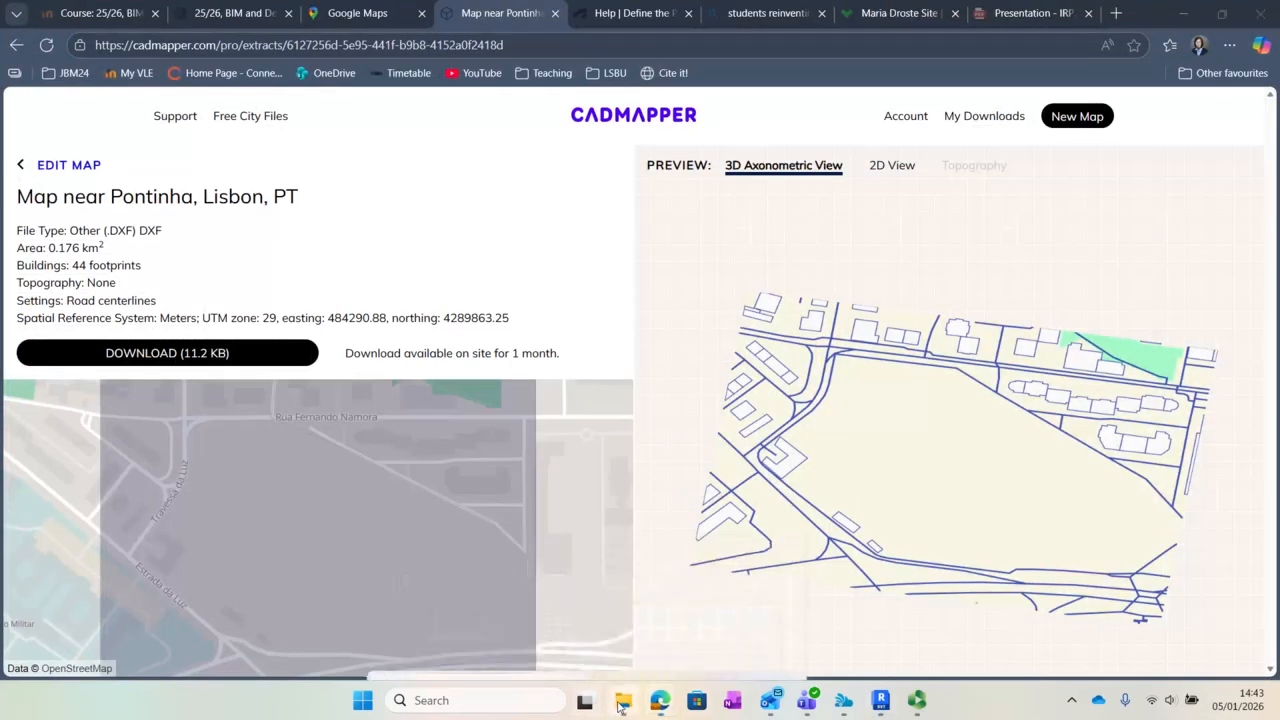
{"action": "mouse_move", "coordinate": [623, 702]}
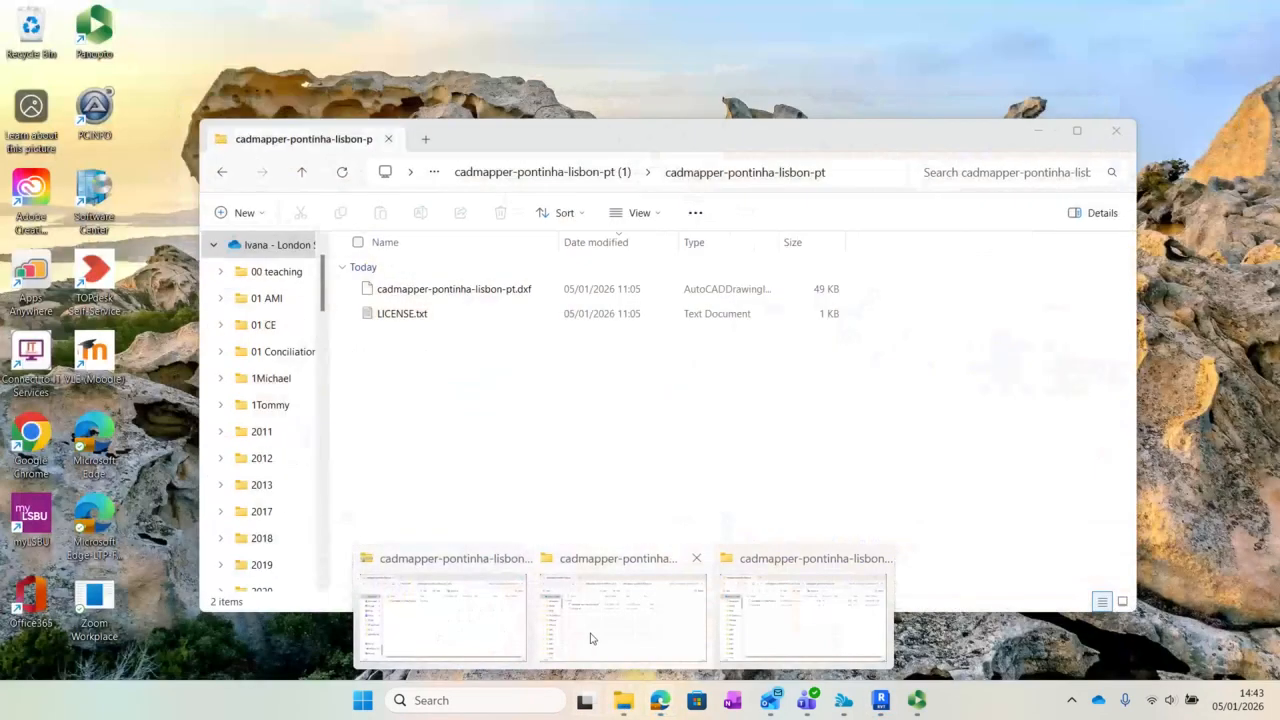
{"action": "left_click", "coordinate": [589, 633]}
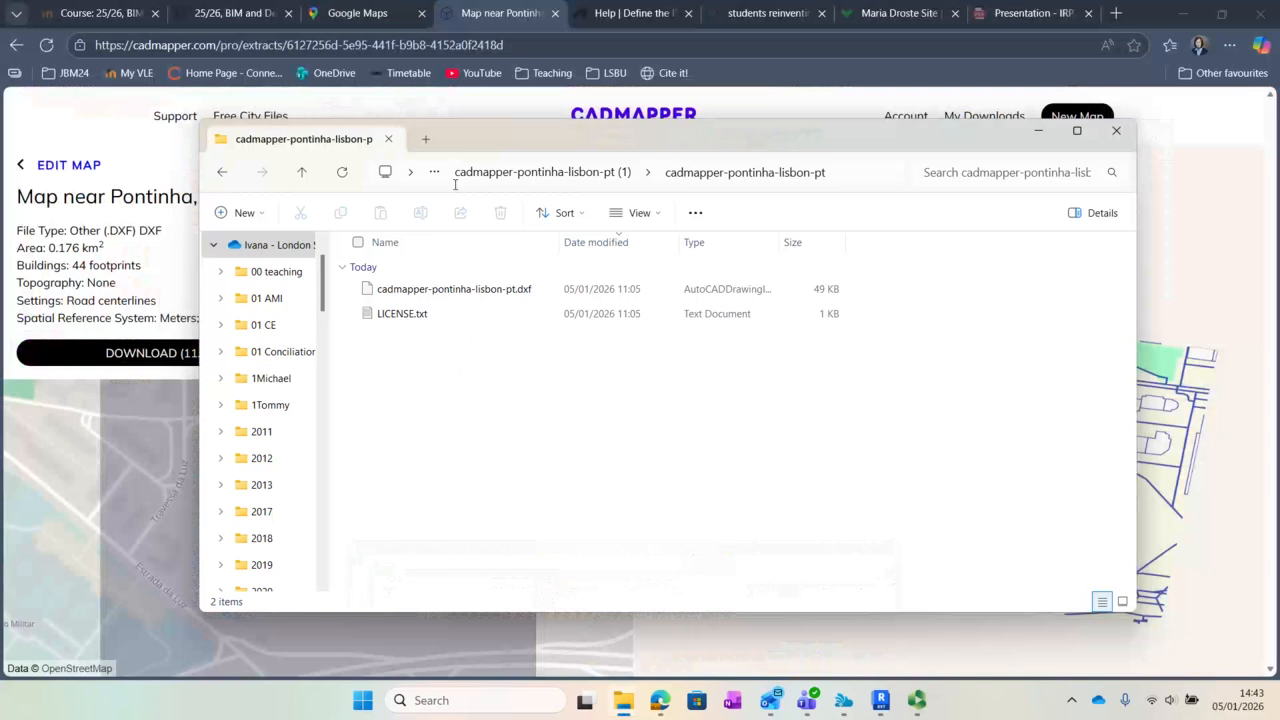
{"action": "scroll", "coordinate": [245, 450], "scroll_direction": "down", "scroll_amount": 15}
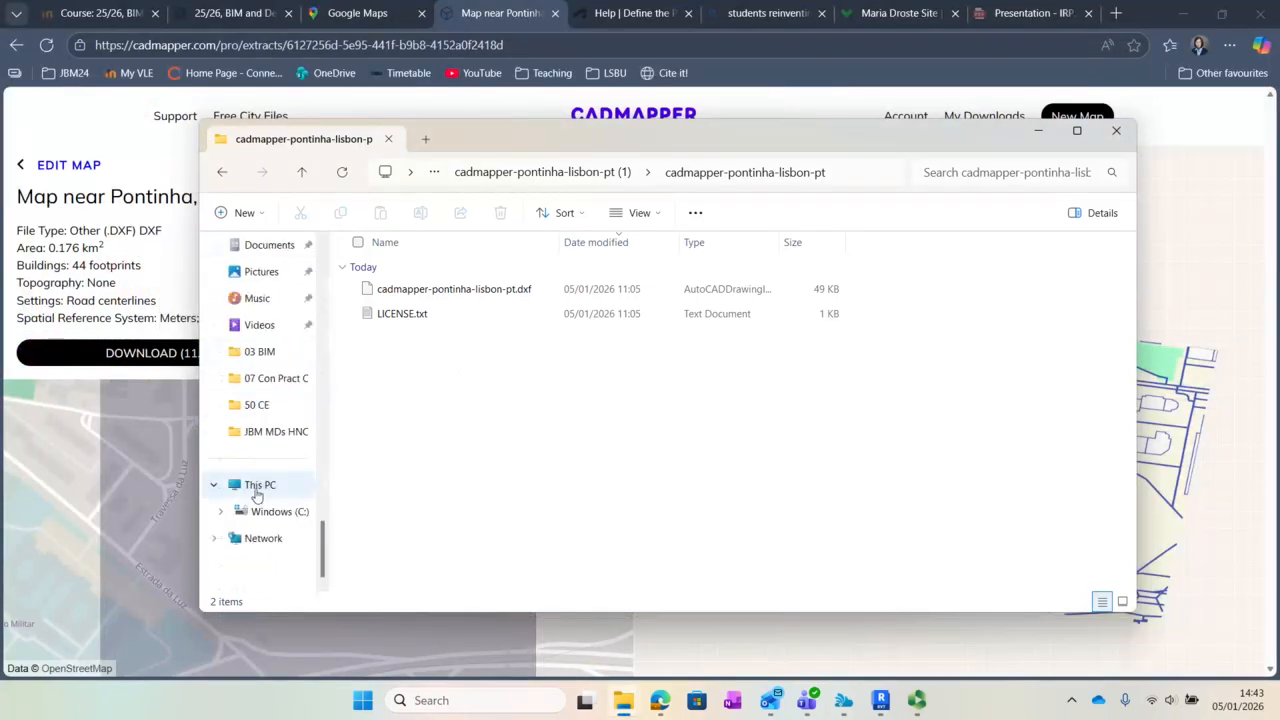
{"action": "scroll", "coordinate": [258, 484], "scroll_direction": "up", "scroll_amount": 3}
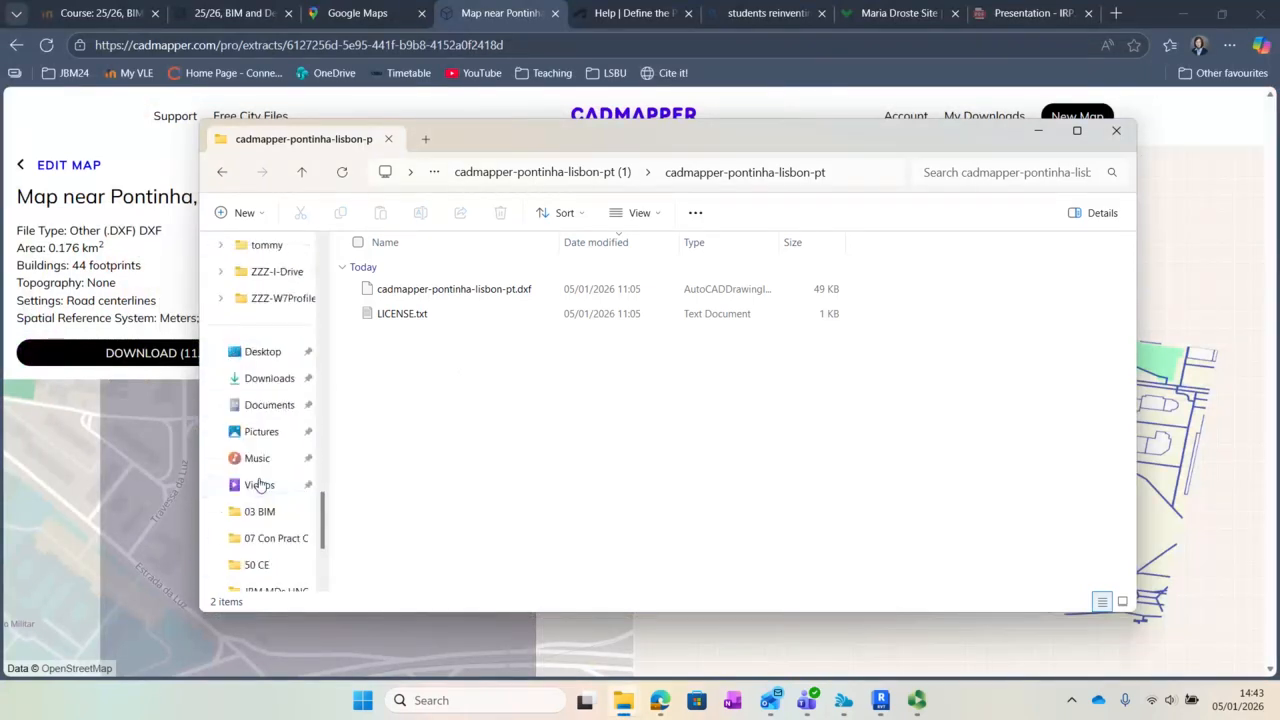
{"action": "left_click", "coordinate": [272, 380]}
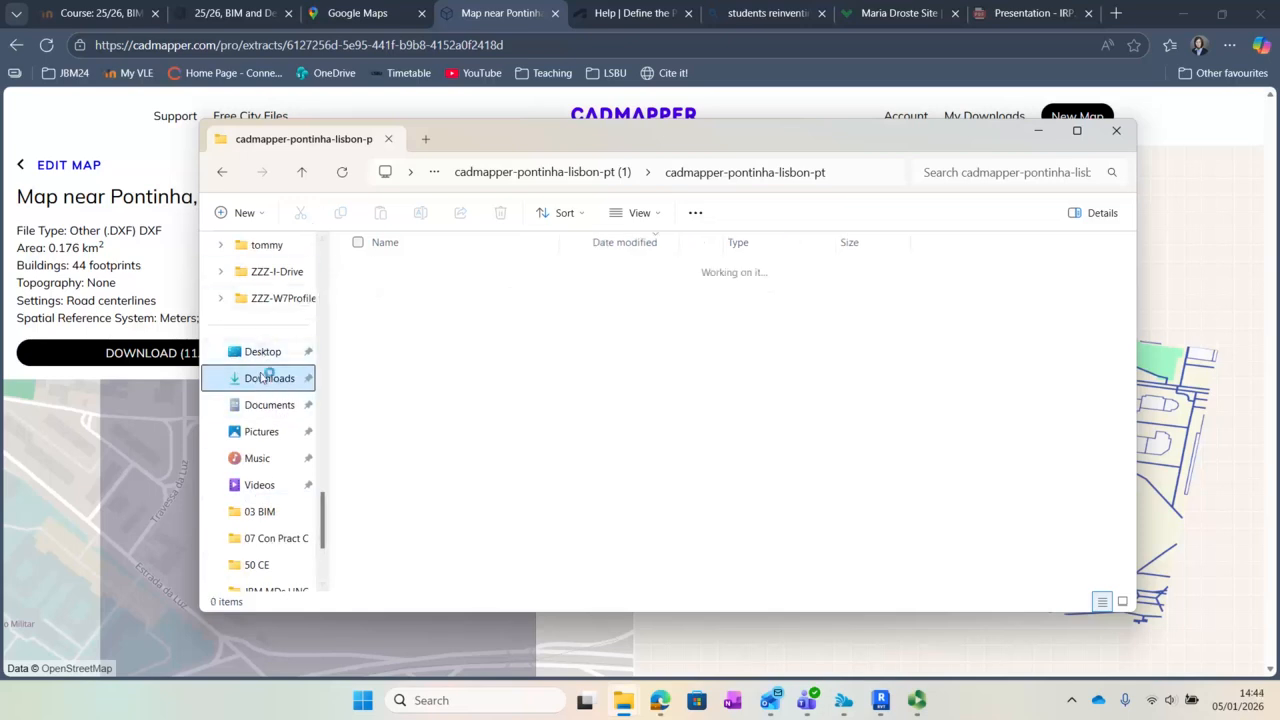
{"action": "scroll", "coordinate": [420, 263], "scroll_direction": "up", "scroll_amount": 2}
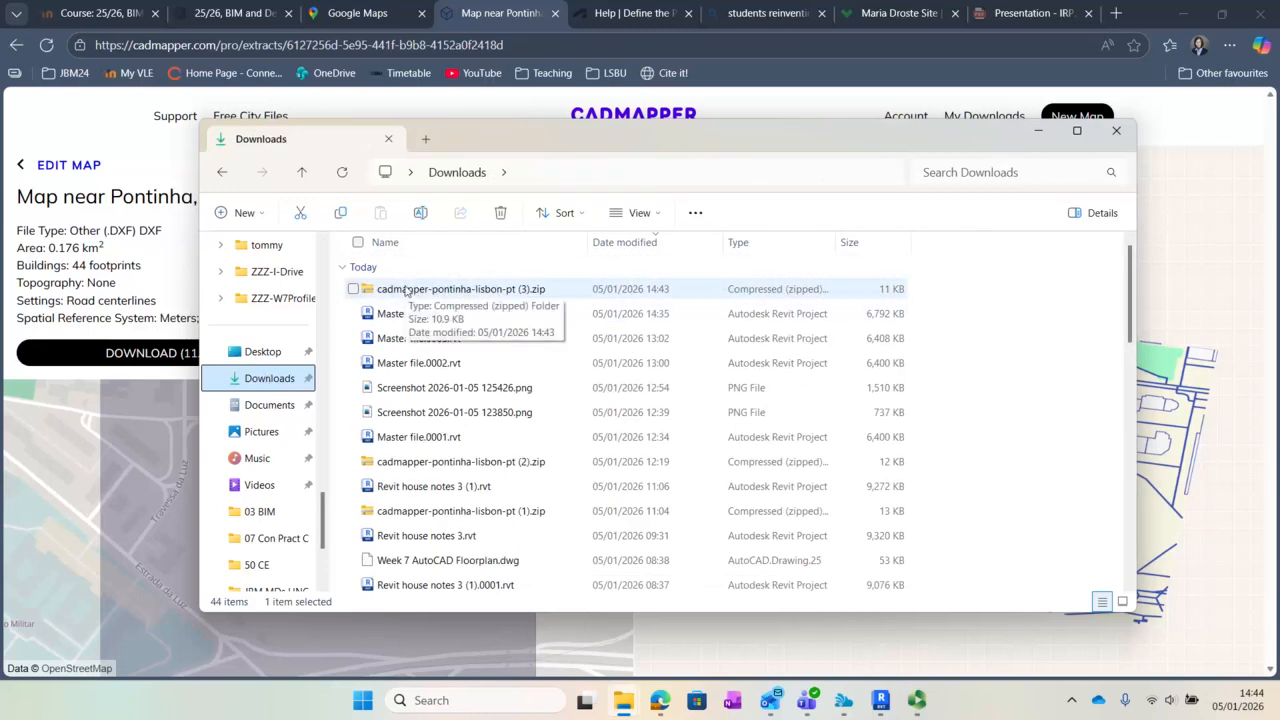
- Extract all files from cadmapper-pontinha-lisbon-pt (3).zip to the proposed Downloads subfolder and open the extracted cadmapper-pontinha-lisbon-pt folder
{"action": "double_click", "coordinate": [405, 289]}
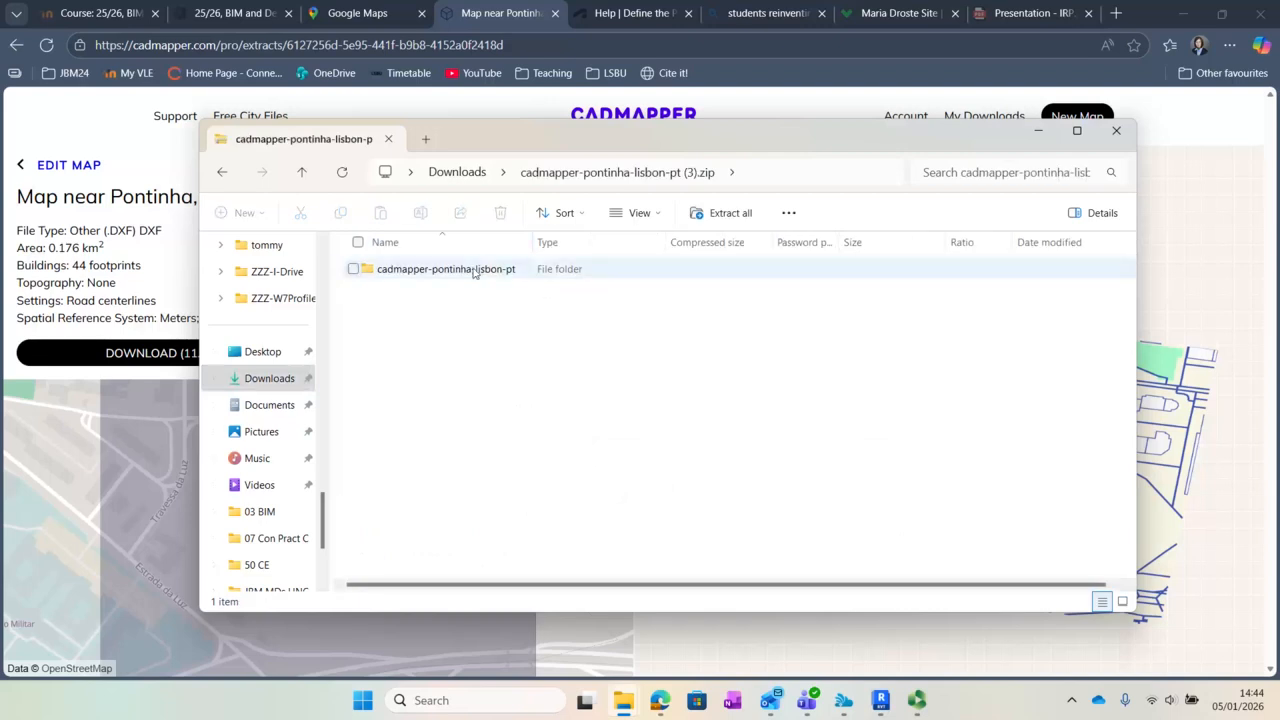
{"action": "double_click", "coordinate": [461, 270]}
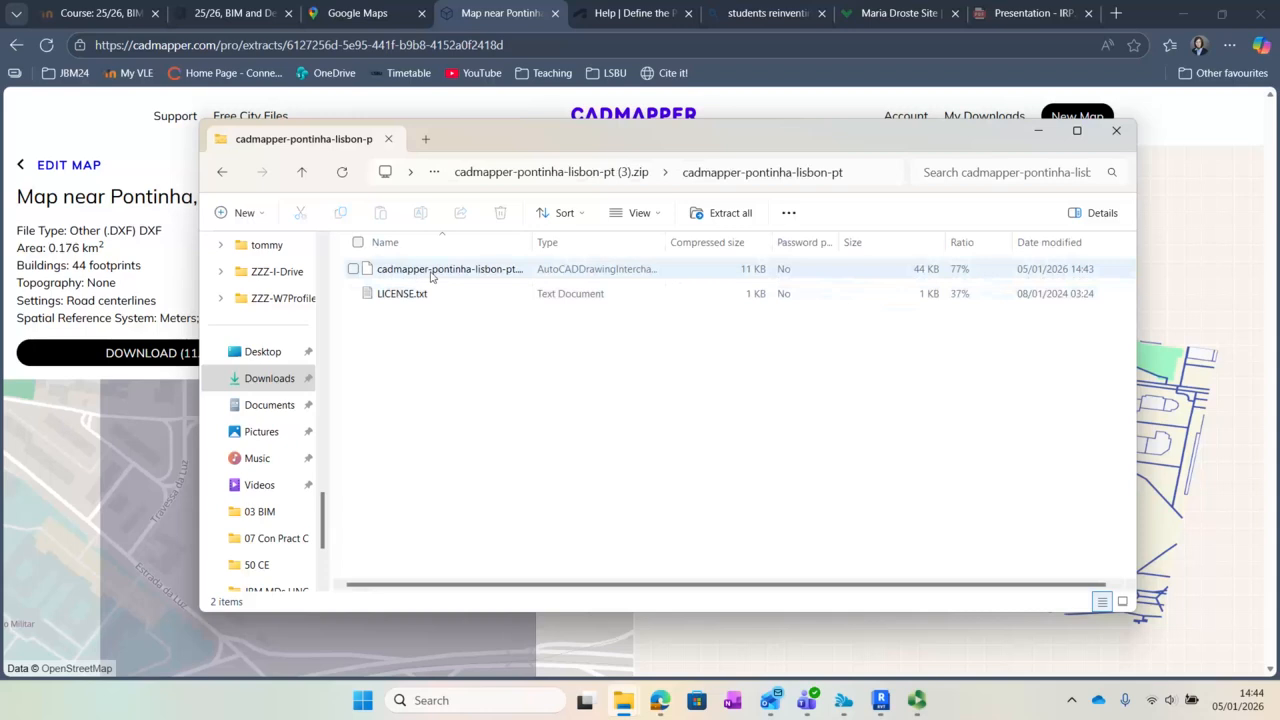
{"action": "left_click", "coordinate": [431, 270]}
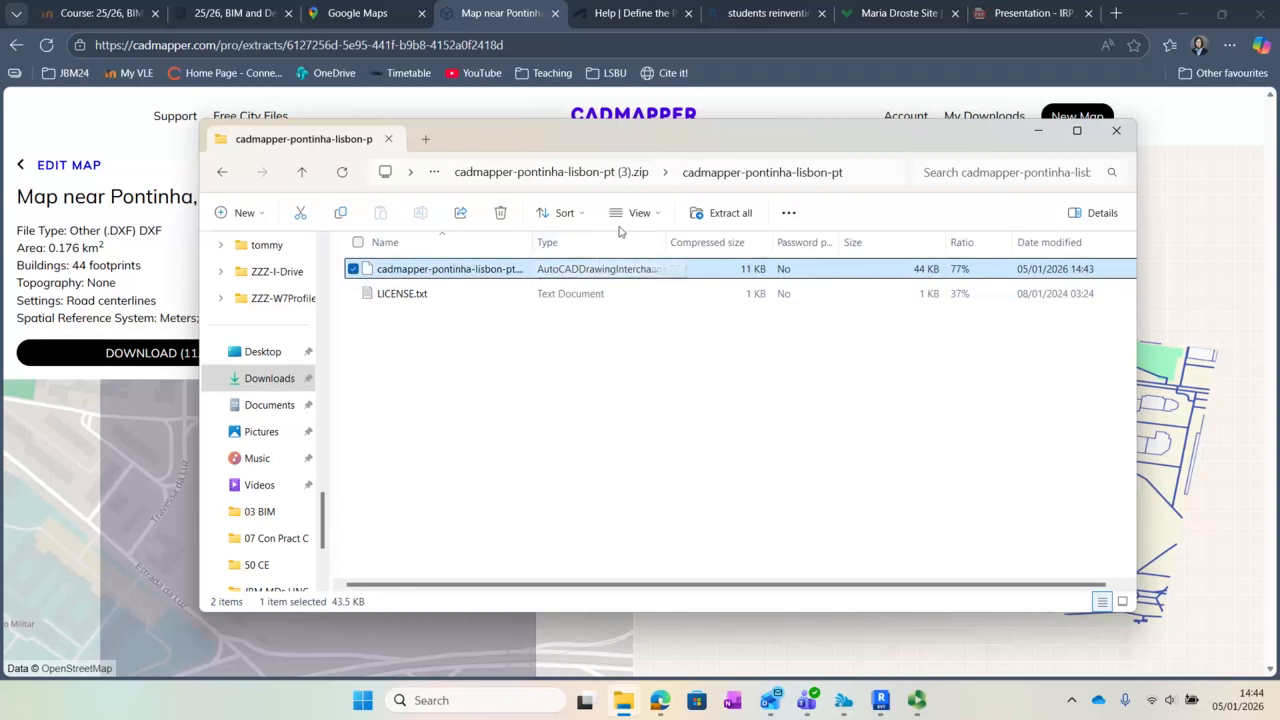
{"action": "left_click", "coordinate": [784, 215]}
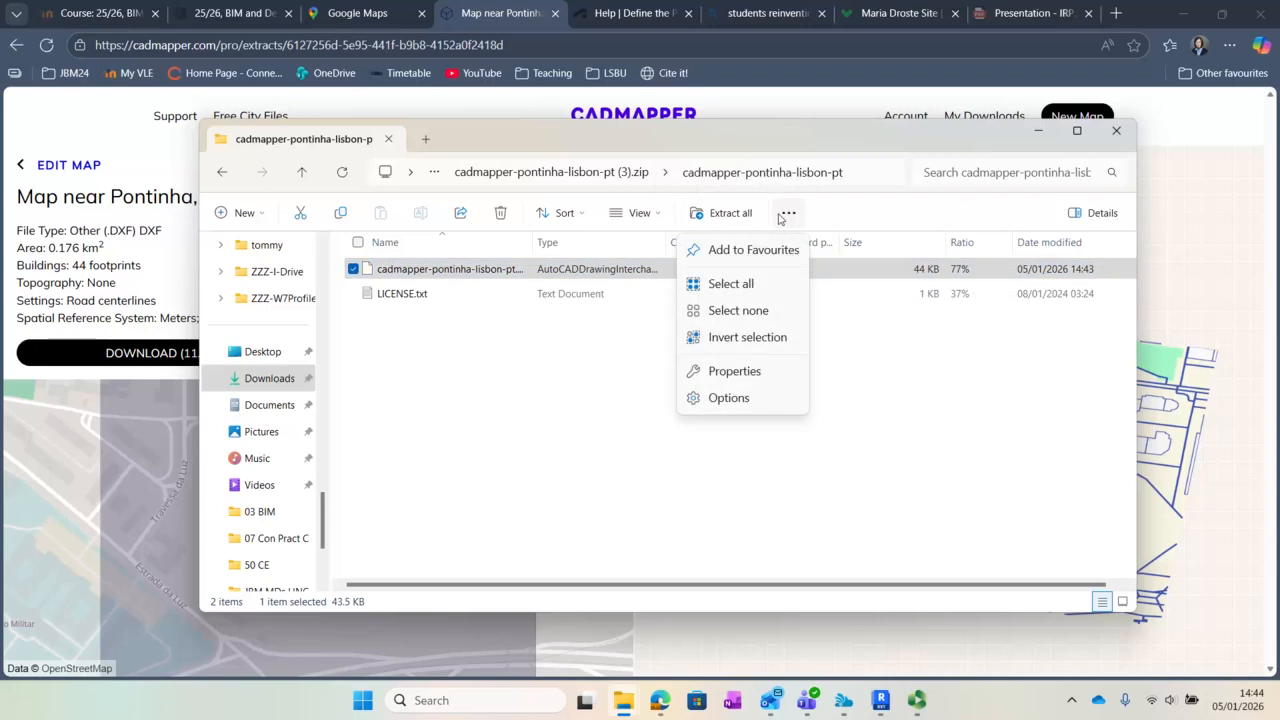
{"action": "left_click", "coordinate": [730, 213]}
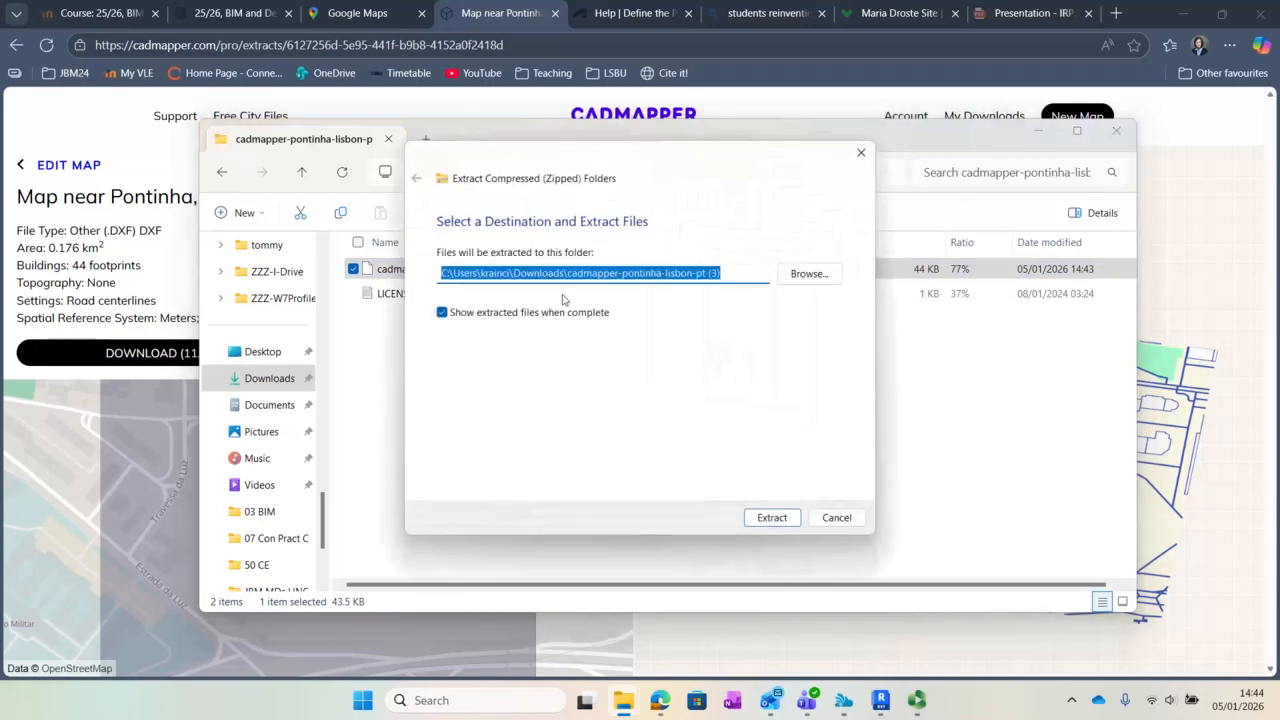
{"action": "left_click", "coordinate": [772, 518]}
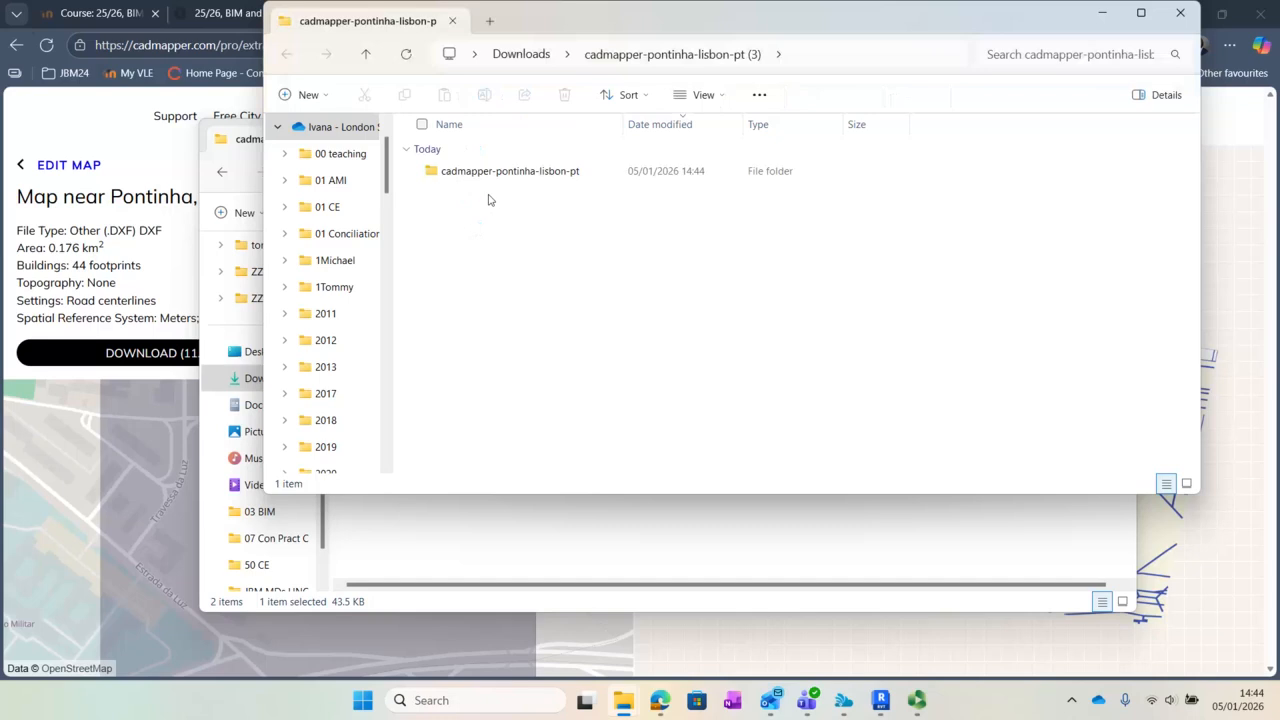
{"action": "left_click", "coordinate": [496, 177]}
{"action": "double_click", "coordinate": [496, 177]}
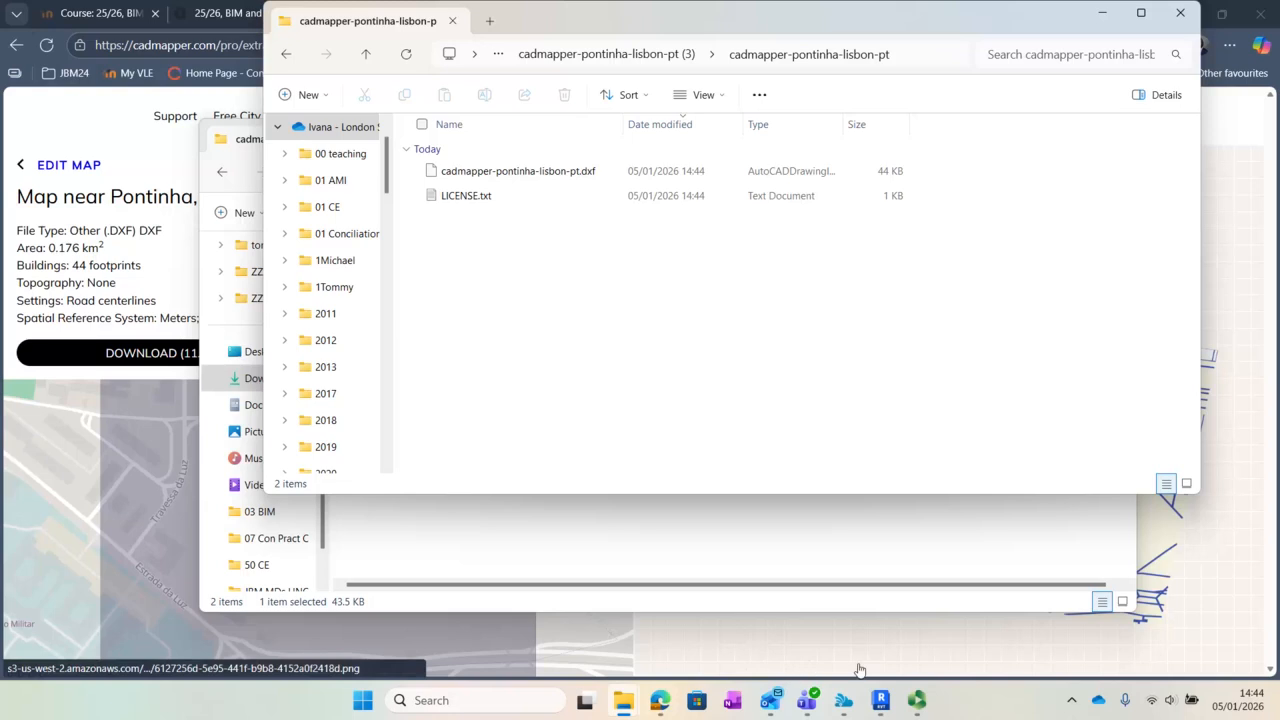
- Switch to Revit, open the Site floor plan and dismiss the meeting reminder
{"action": "left_click", "coordinate": [881, 702]}
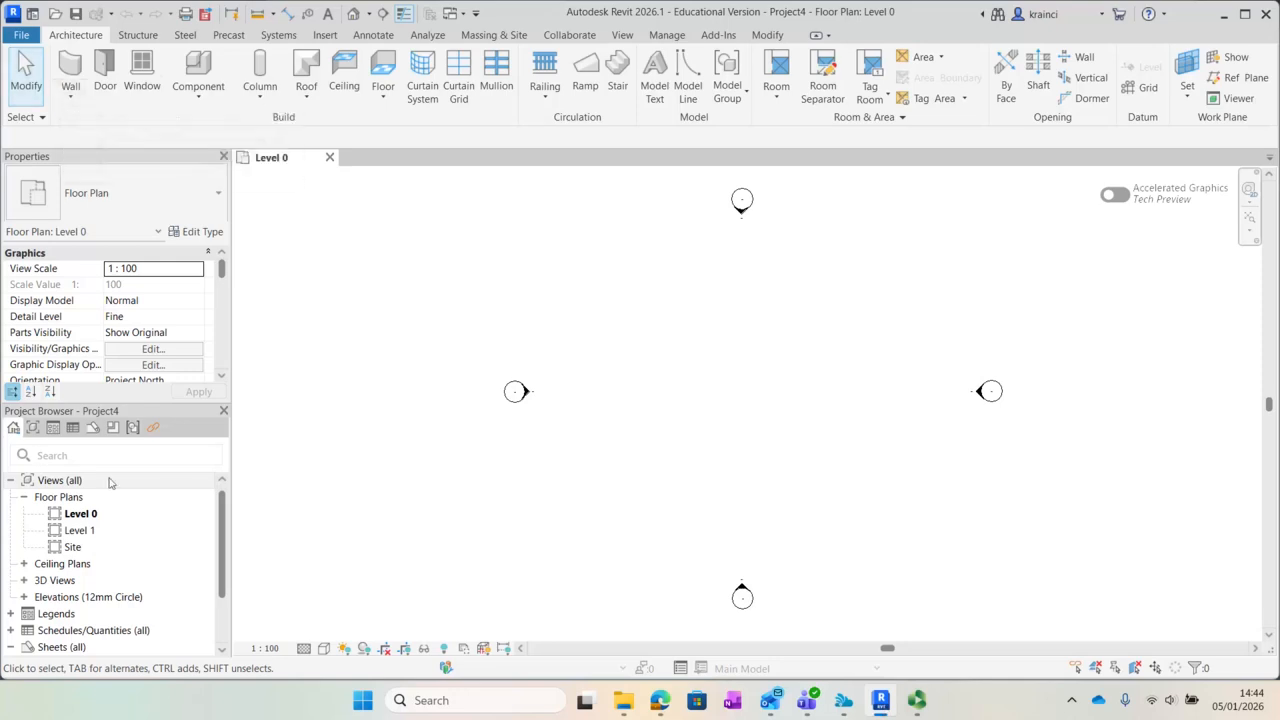
{"action": "double_click", "coordinate": [75, 550]}
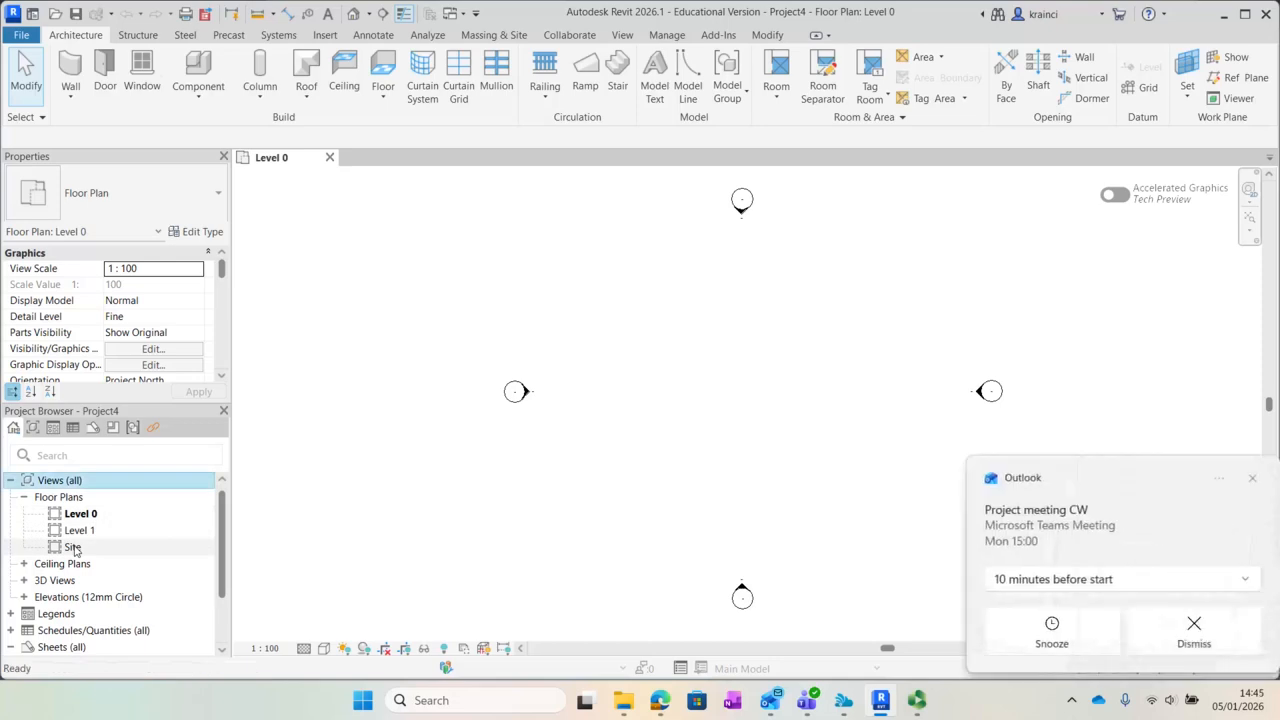
{"action": "left_click", "coordinate": [73, 548]}
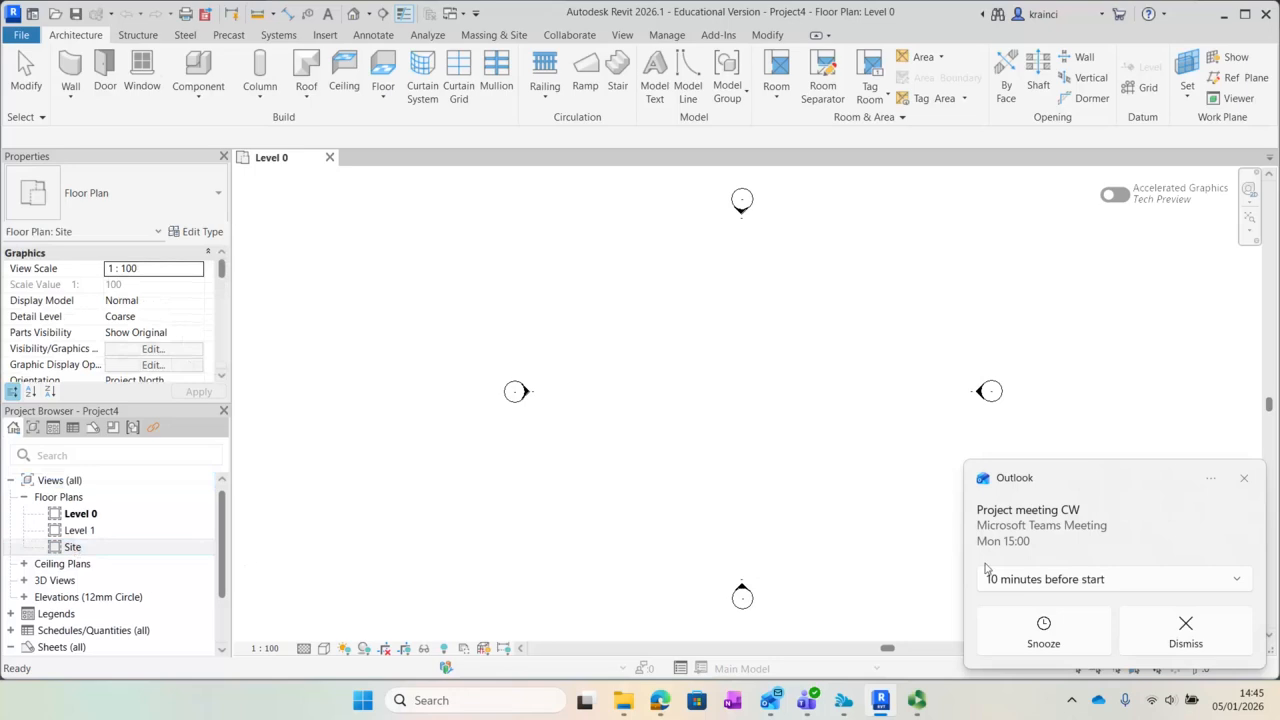
{"action": "left_click", "coordinate": [1186, 630]}
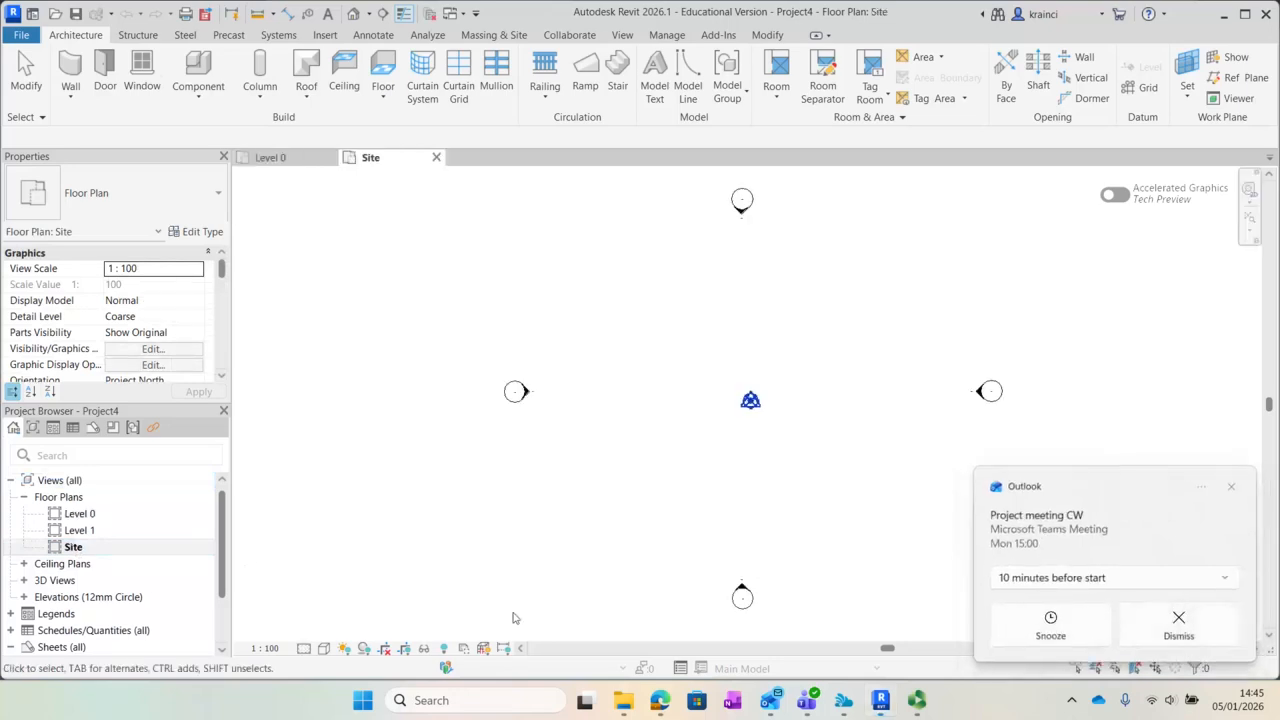
{"action": "left_click", "coordinate": [73, 548]}
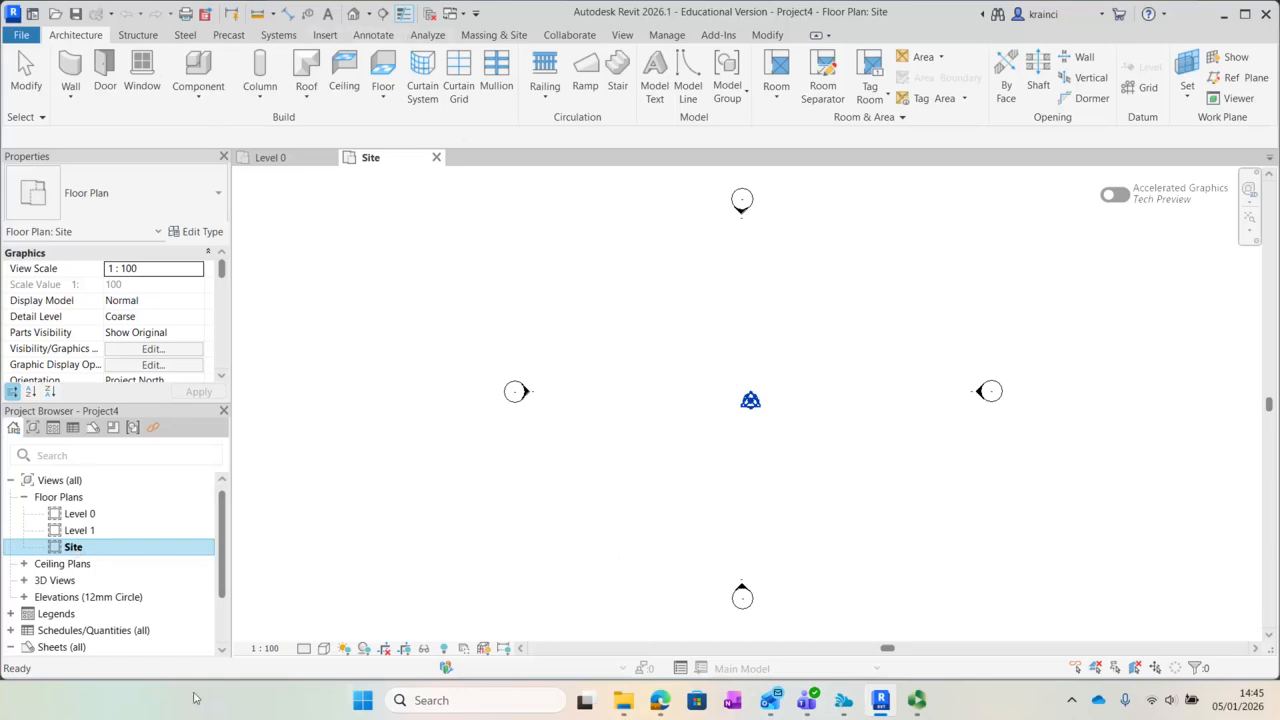
- Set the Site floor plan's view scale to 1 : 1000
{"action": "left_click", "coordinate": [266, 648]}
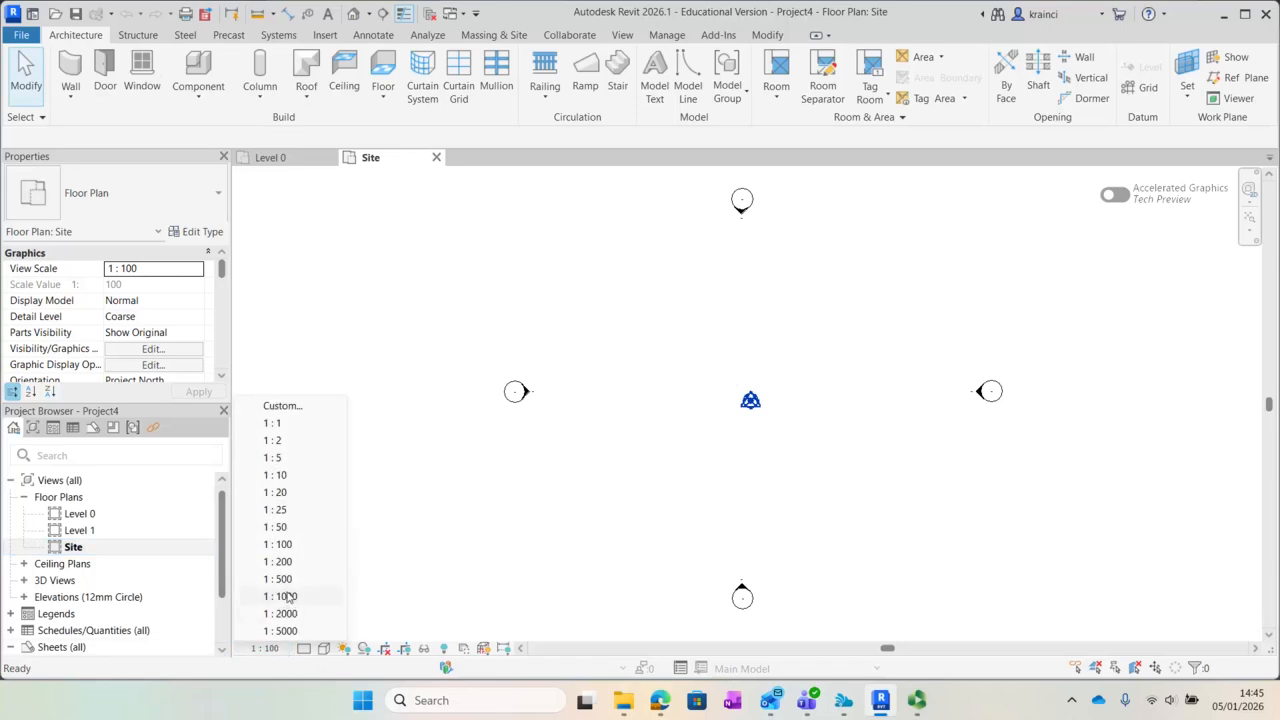
{"action": "left_click", "coordinate": [287, 597]}
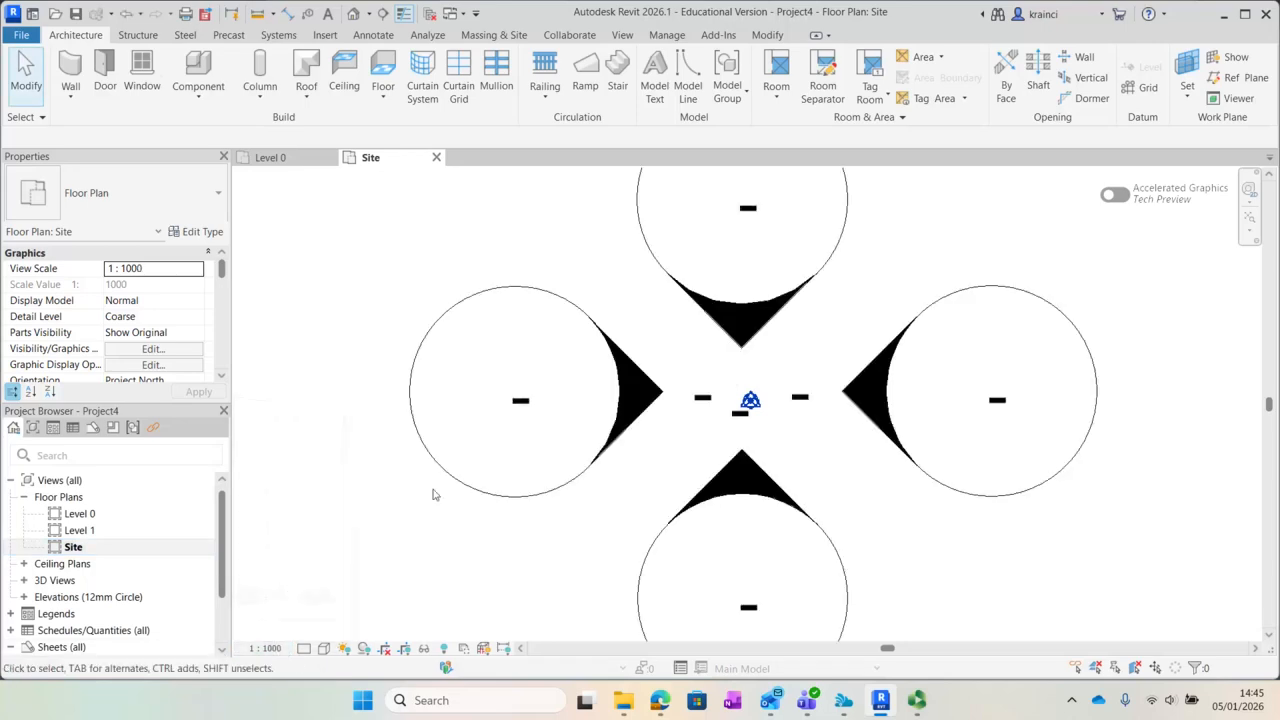
{"action": "scroll", "coordinate": [676, 406], "scroll_direction": "up", "scroll_amount": 8}
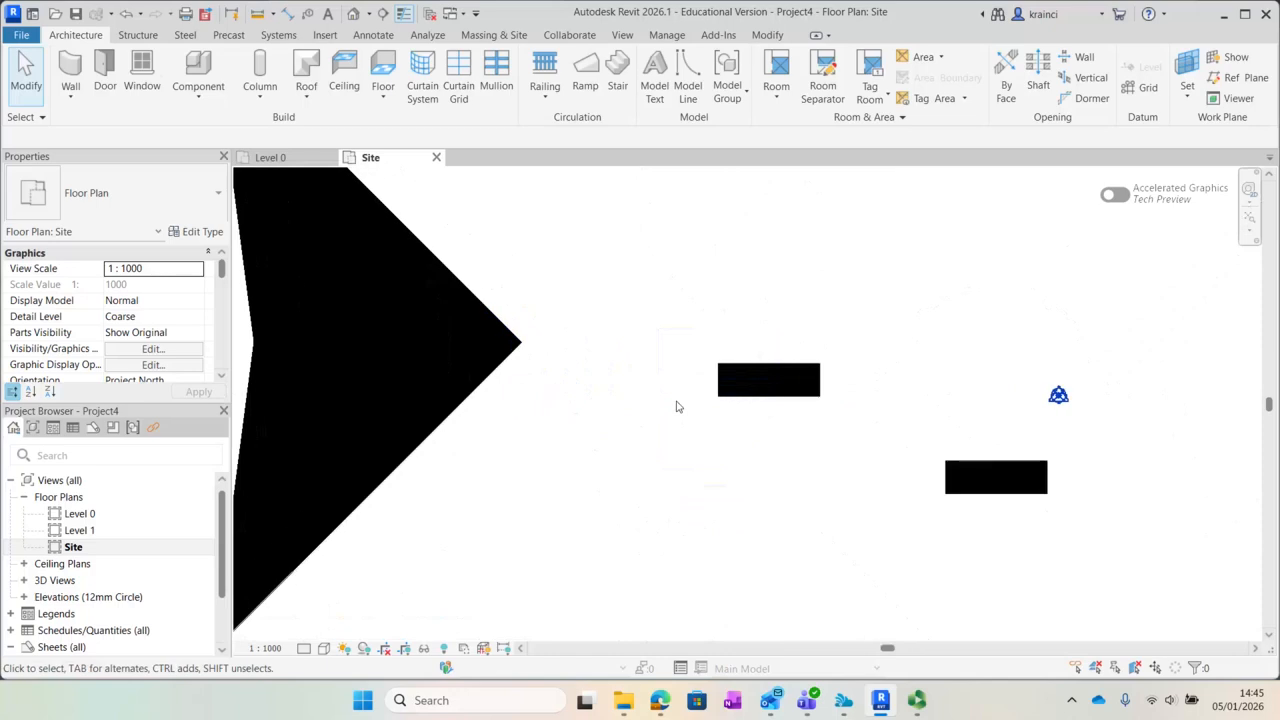
{"action": "scroll", "coordinate": [676, 406], "scroll_direction": "down", "scroll_amount": 8}
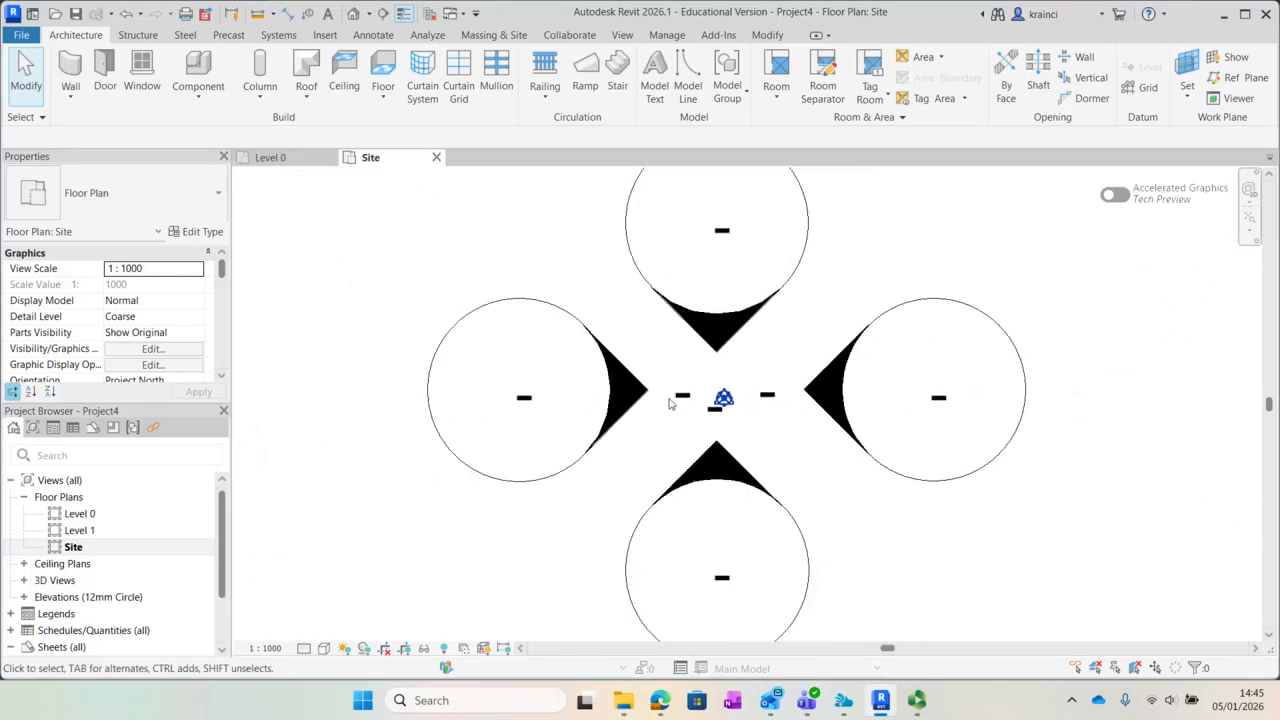
{"action": "scroll", "coordinate": [670, 403], "scroll_direction": "down", "scroll_amount": 1}
{"action": "scroll", "coordinate": [665, 403], "scroll_direction": "down", "scroll_amount": 1}
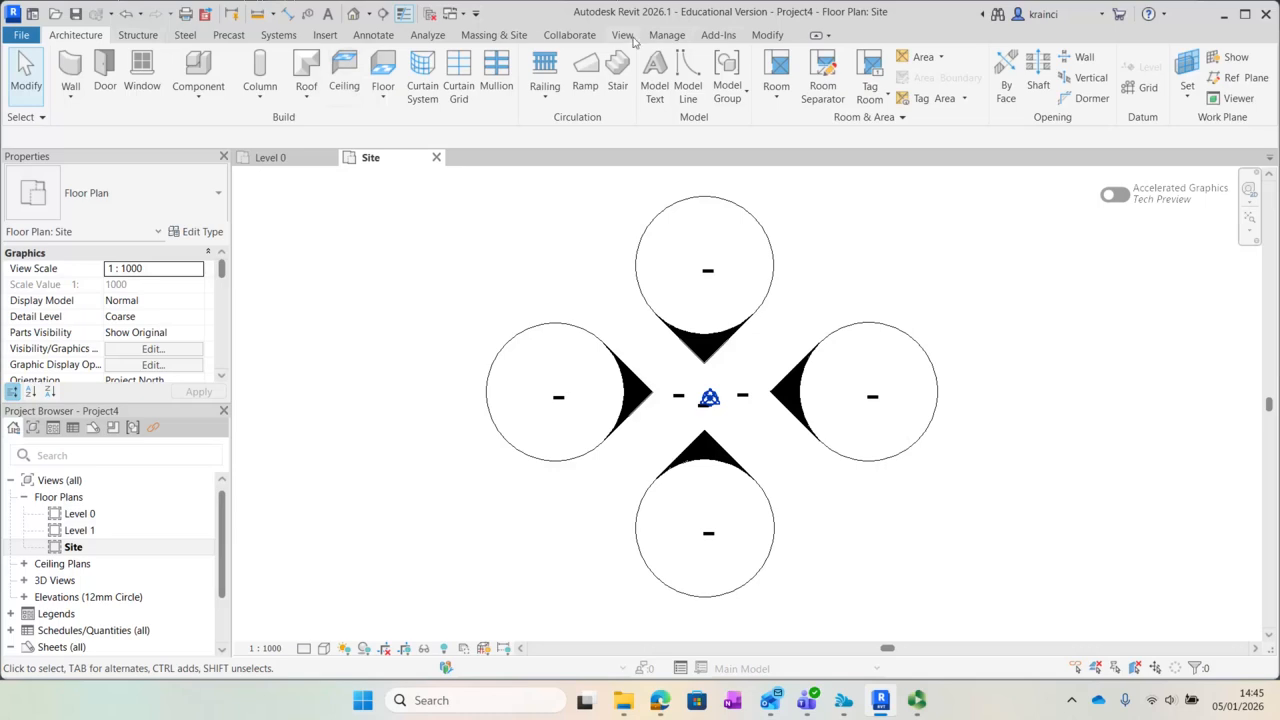
- Import cadmapper-pontinha-lisbon-pt.dxf from the extracted (3) folder into the Site view only, in black and white, using meter units and Auto - Origin to Internal Origin positioning
{"action": "left_click", "coordinate": [325, 35]}
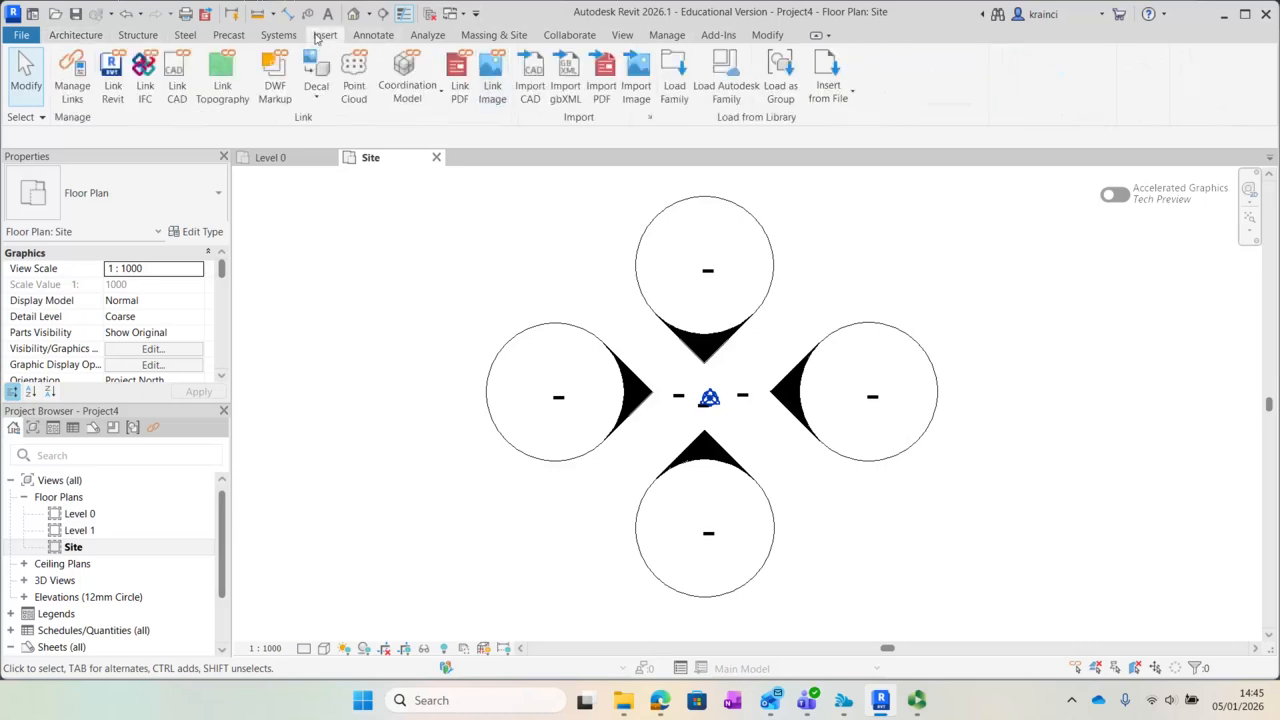
{"action": "left_click", "coordinate": [529, 92]}
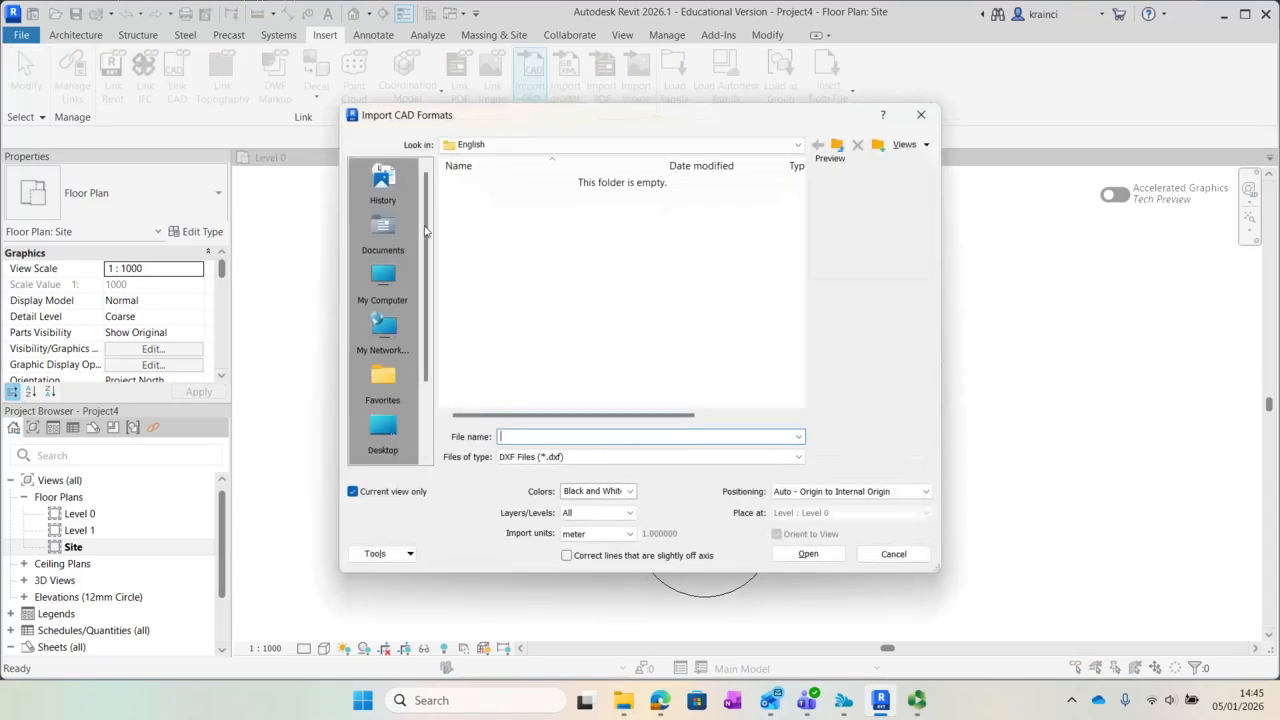
{"action": "left_click", "coordinate": [389, 430]}
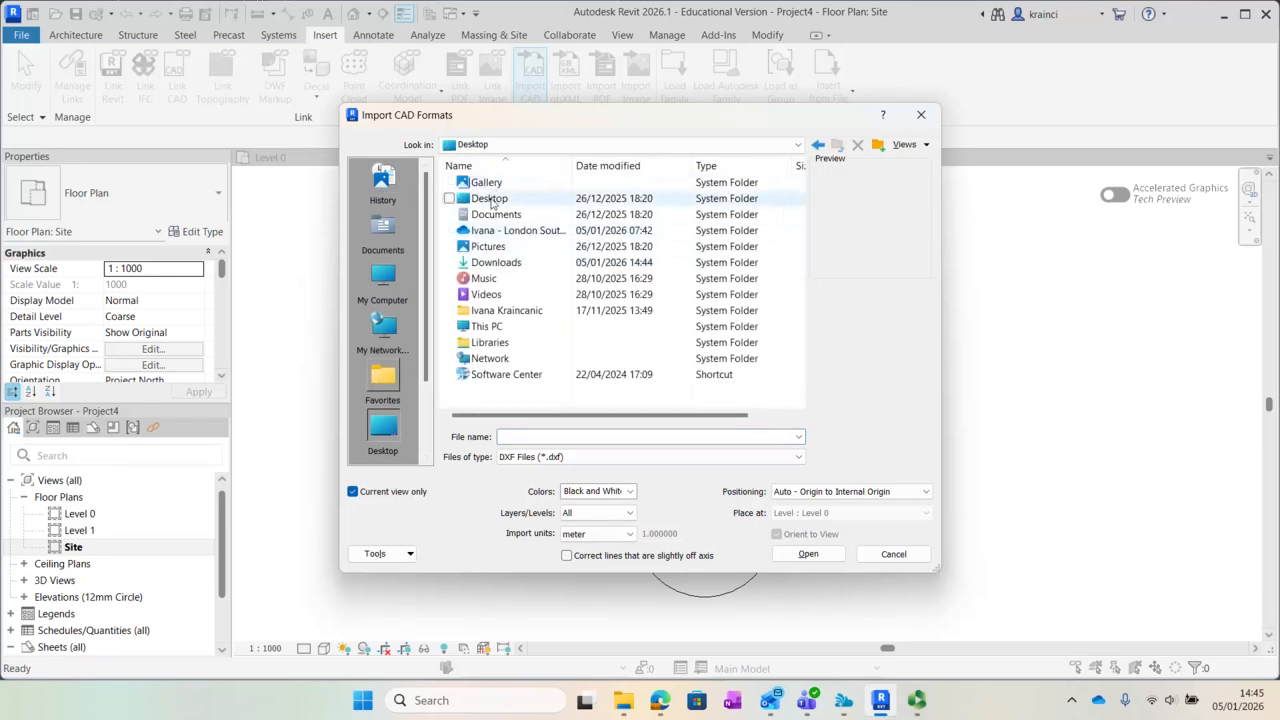
{"action": "left_click", "coordinate": [485, 258]}
{"action": "double_click", "coordinate": [485, 258]}
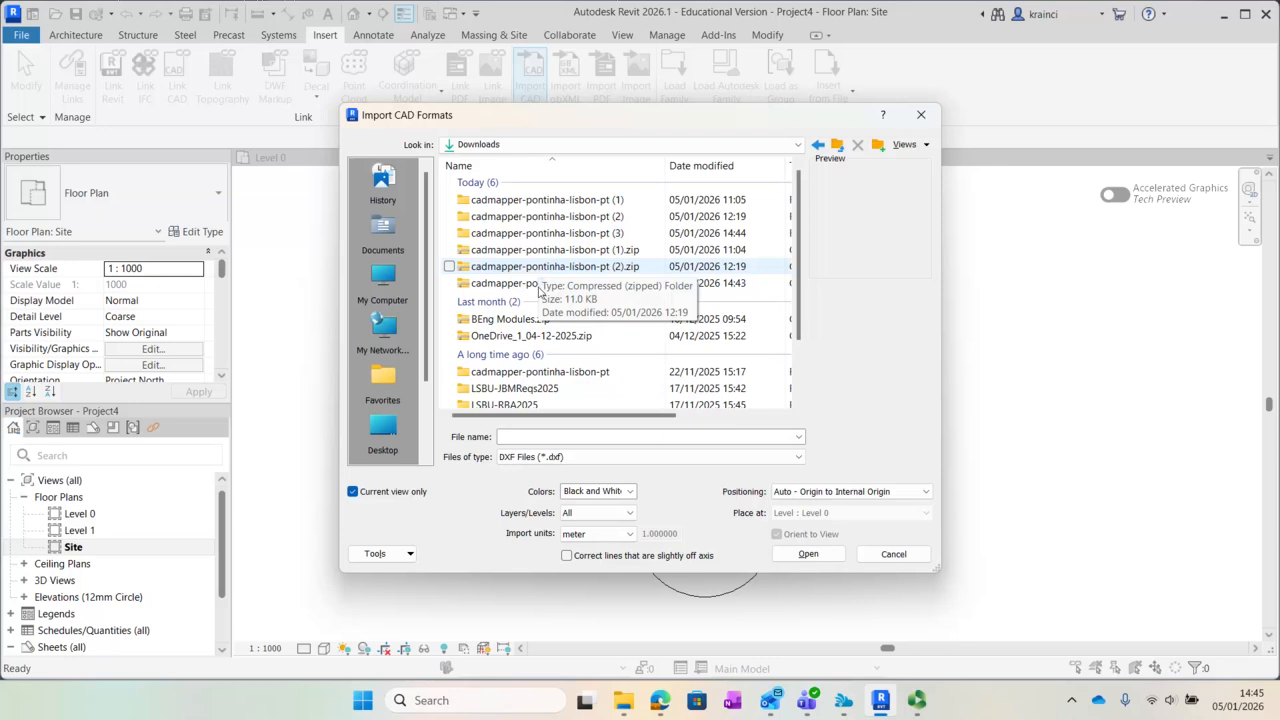
{"action": "double_click", "coordinate": [720, 234]}
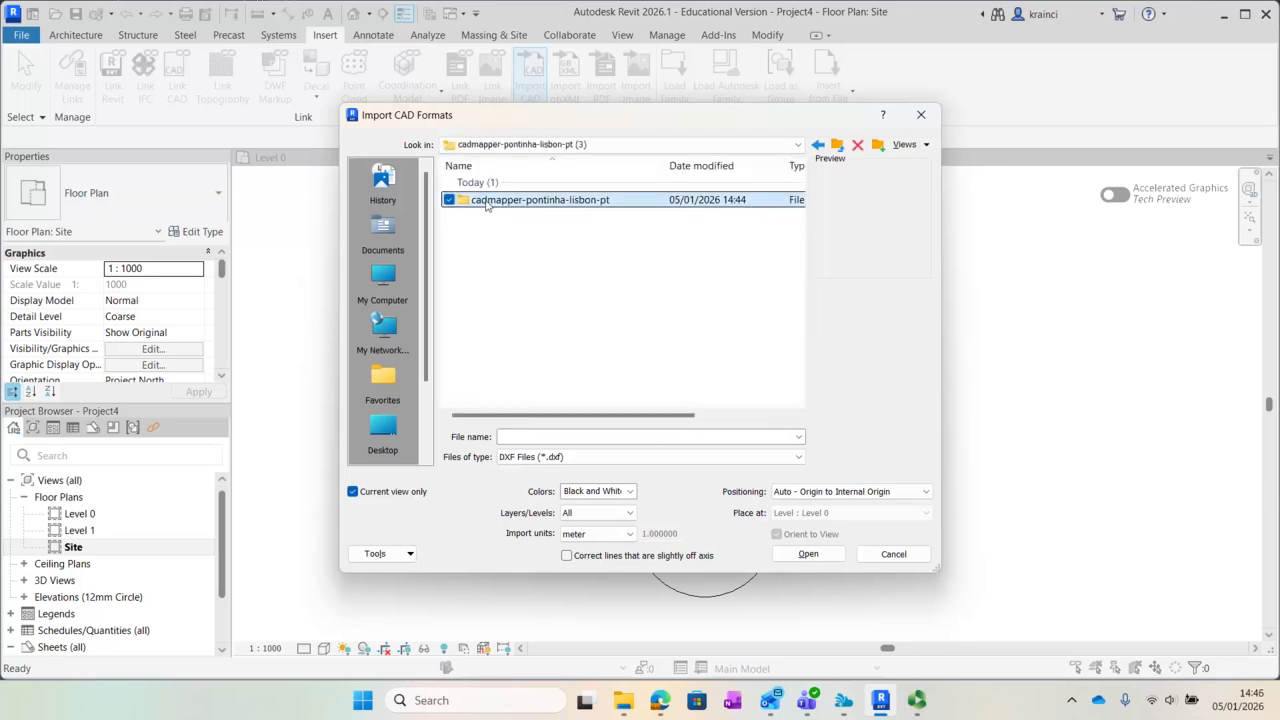
{"action": "double_click", "coordinate": [484, 204]}
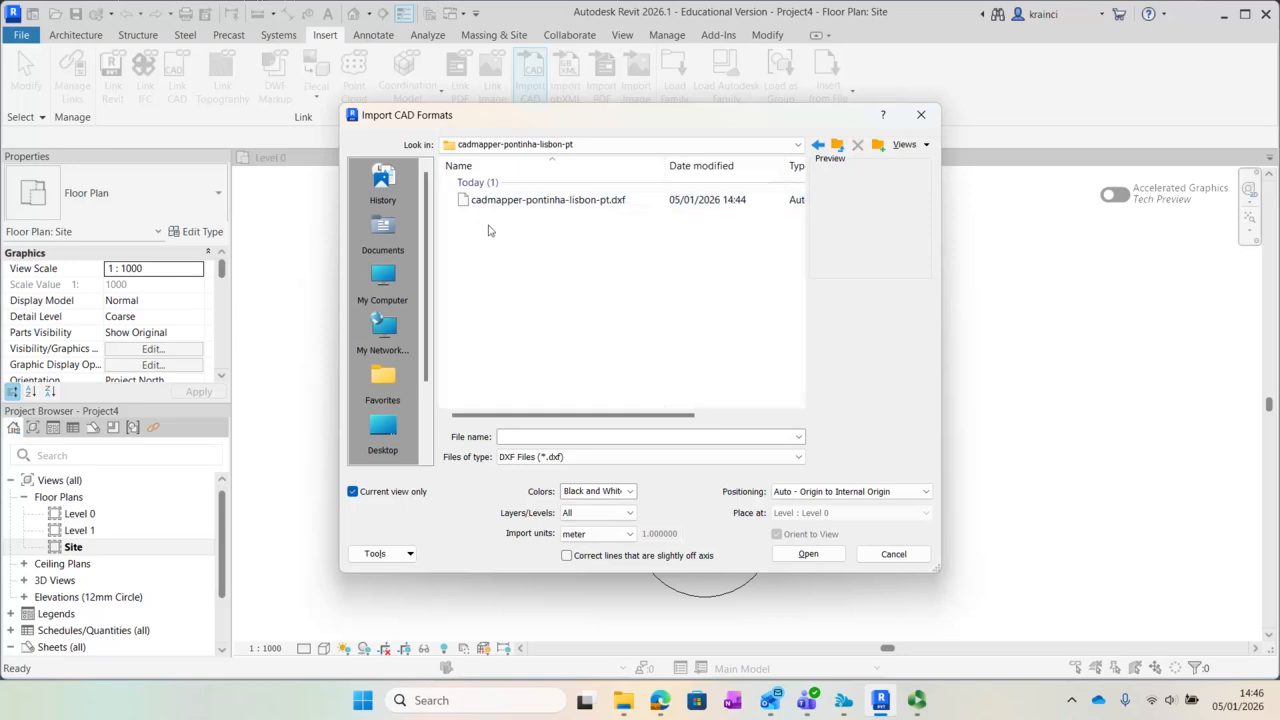
{"action": "left_click", "coordinate": [531, 204]}
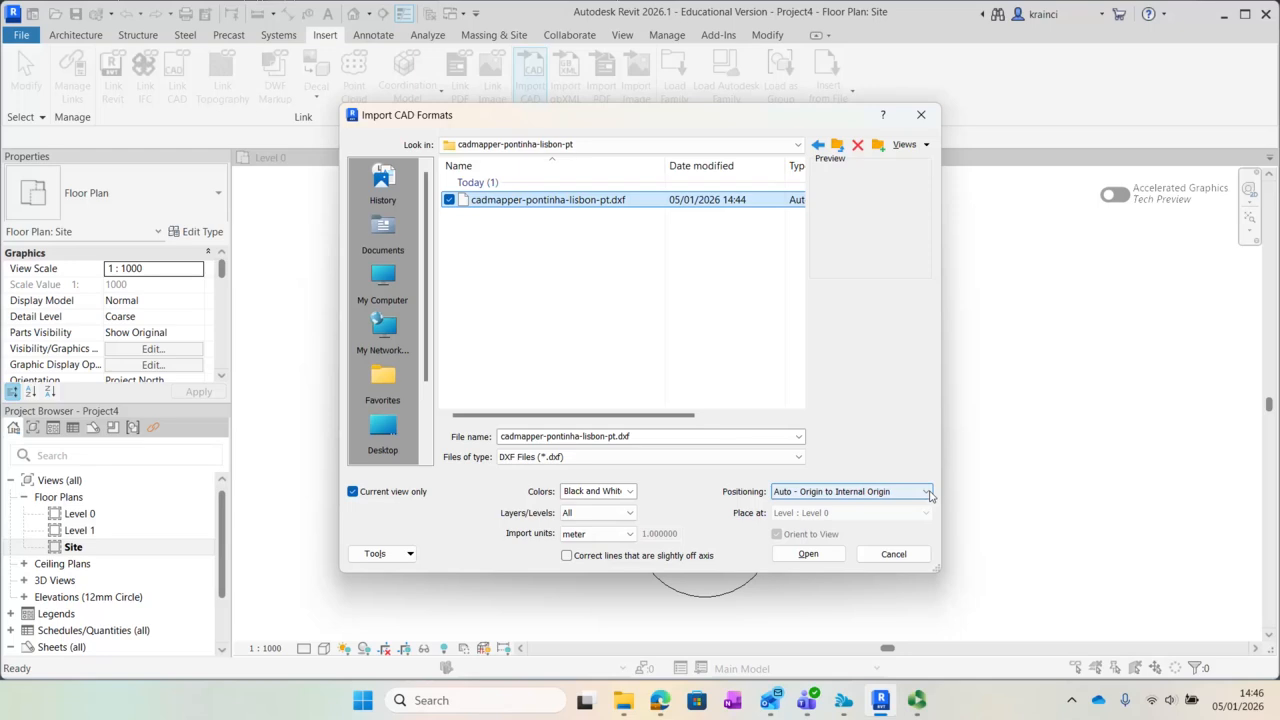
{"action": "left_click", "coordinate": [812, 556]}
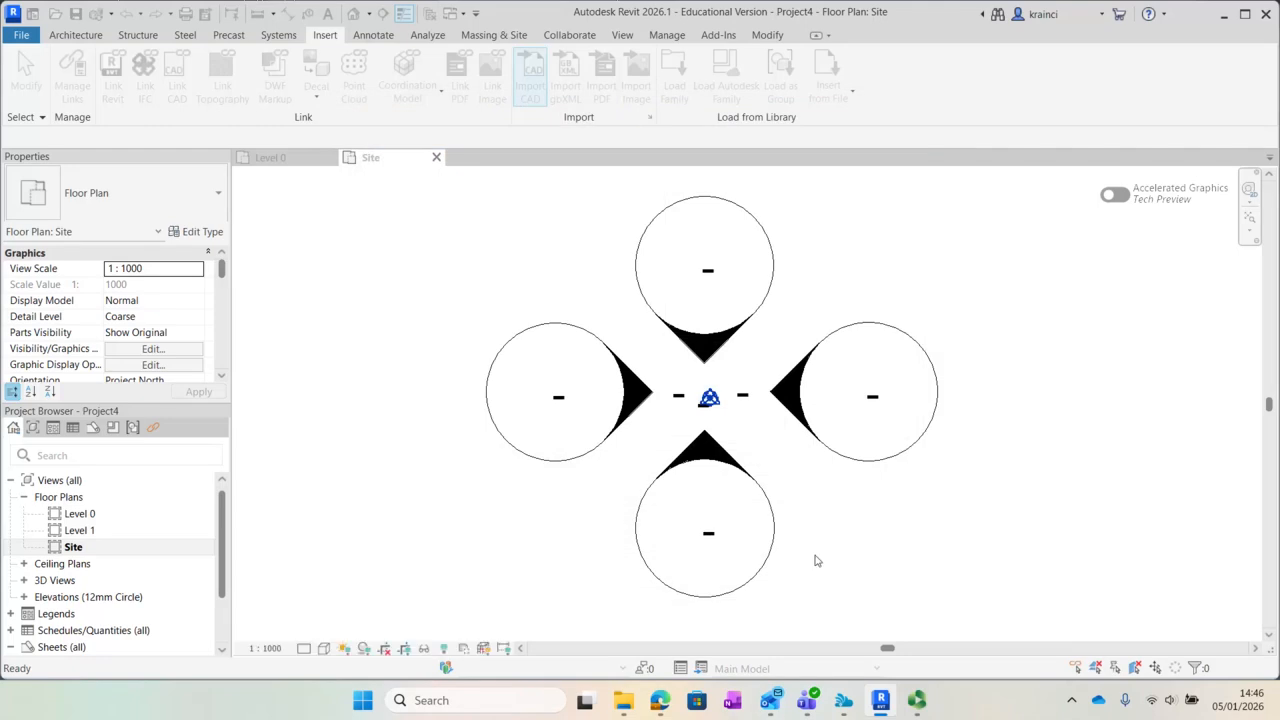
{"action": "scroll", "coordinate": [826, 494], "scroll_direction": "down", "scroll_amount": 3}
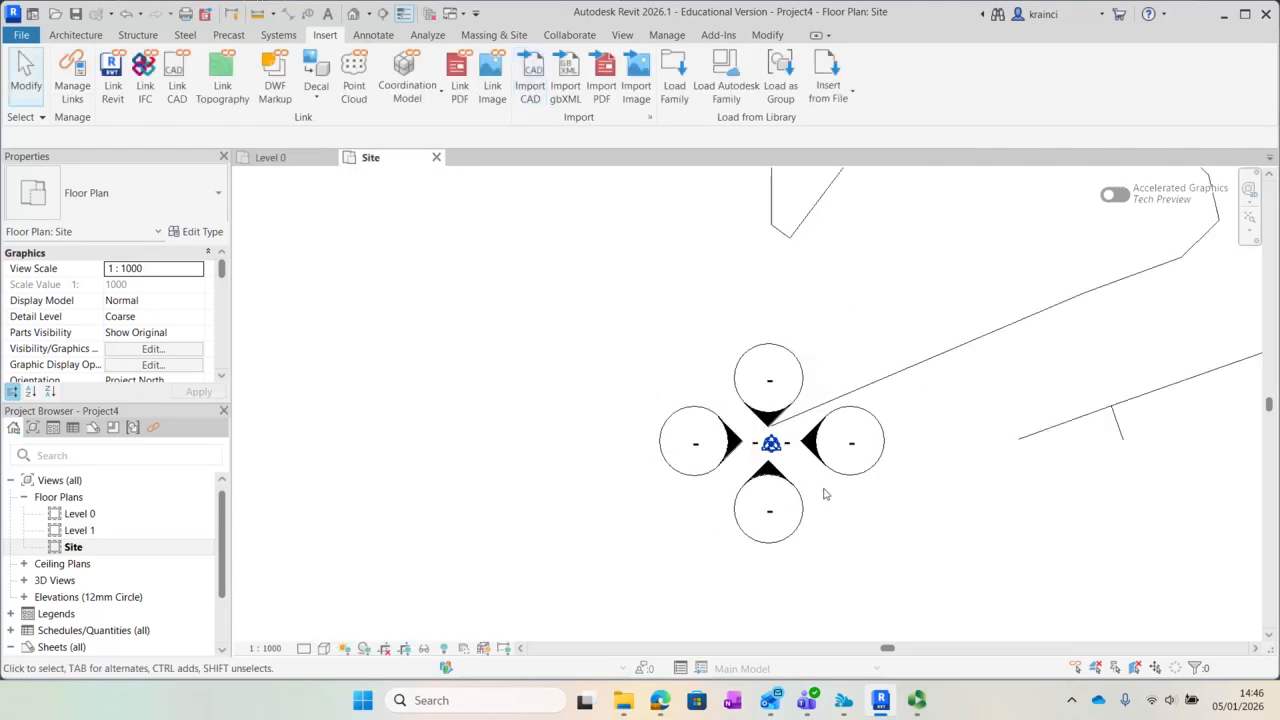
- Unpin the imported cadmapper-pontinha-lisbon-pt.dxf site map in the Site plan
{"action": "scroll", "coordinate": [895, 443], "scroll_direction": "down", "scroll_amount": 4}
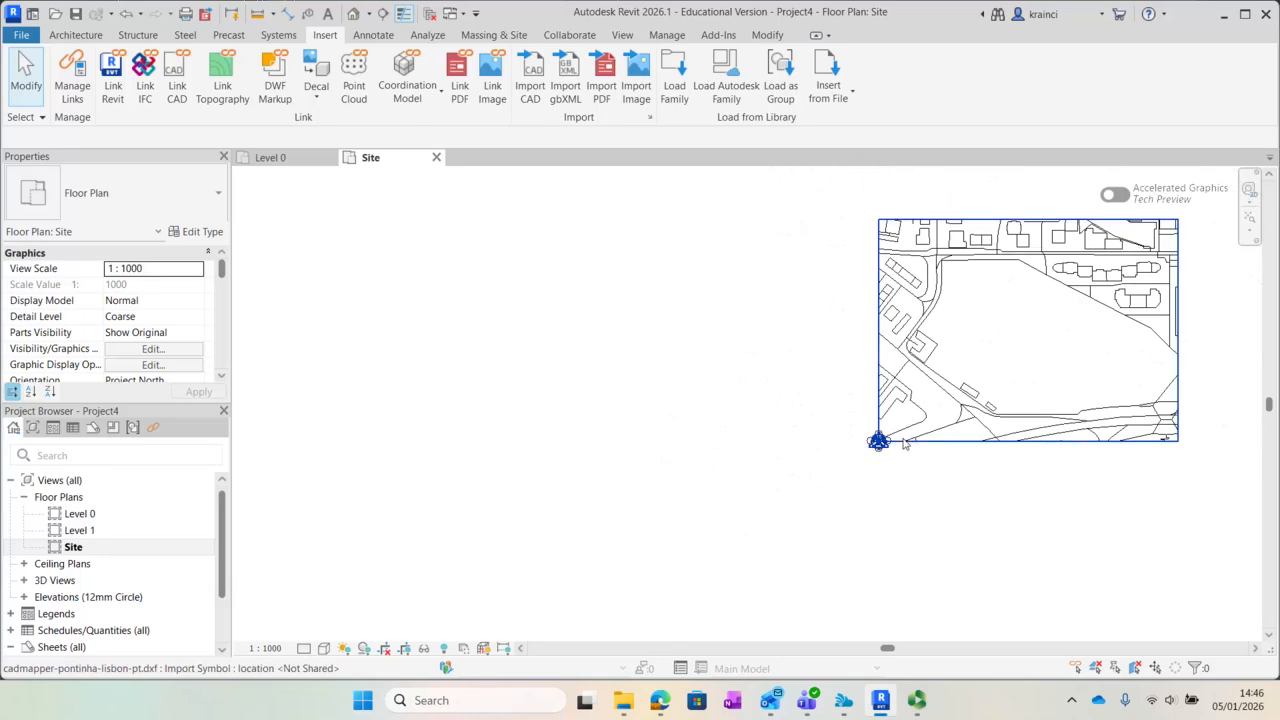
{"action": "mouse_move", "coordinate": [1029, 492]}
{"action": "middle_mouse_down"}
{"action": "mouse_move", "coordinate": [929, 523]}
{"action": "mouse_move", "coordinate": [634, 543]}
{"action": "mouse_move", "coordinate": [703, 572]}
{"action": "mouse_move", "coordinate": [774, 642]}
{"action": "middle_mouse_up"}
{"action": "scroll", "coordinate": [703, 572], "scroll_direction": "up", "scroll_amount": 3}
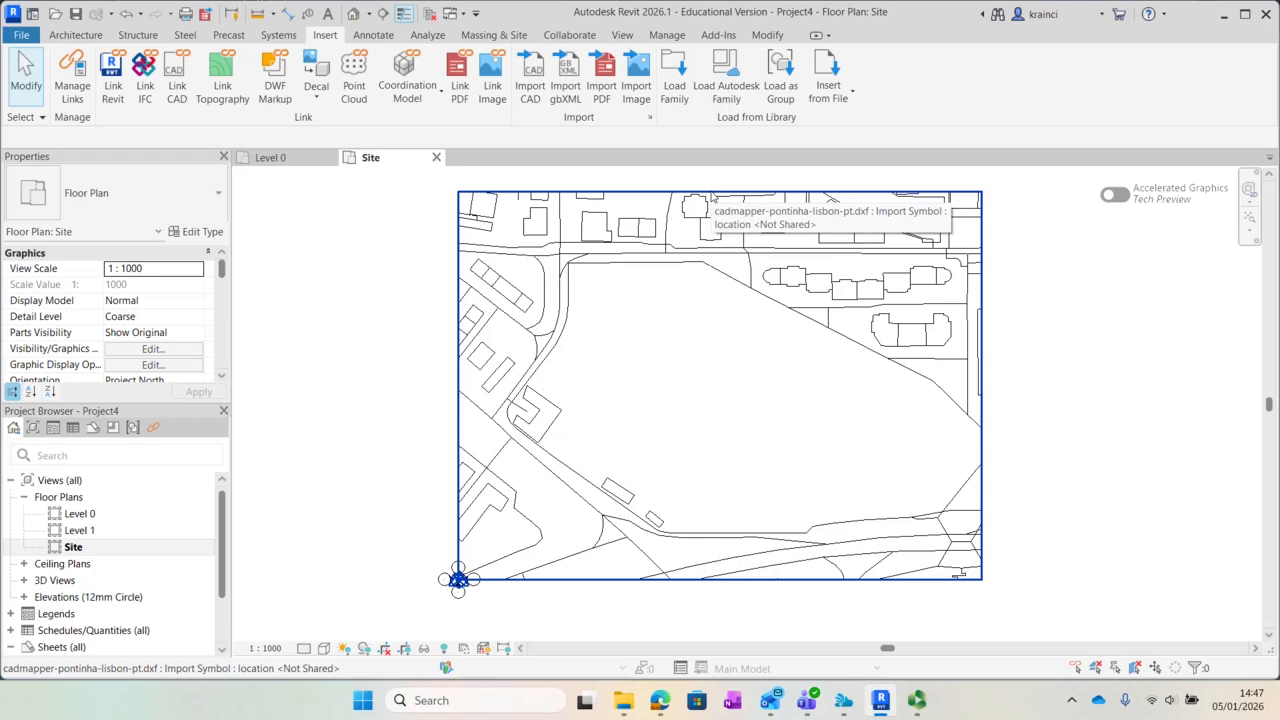
{"action": "left_click", "coordinate": [753, 354]}
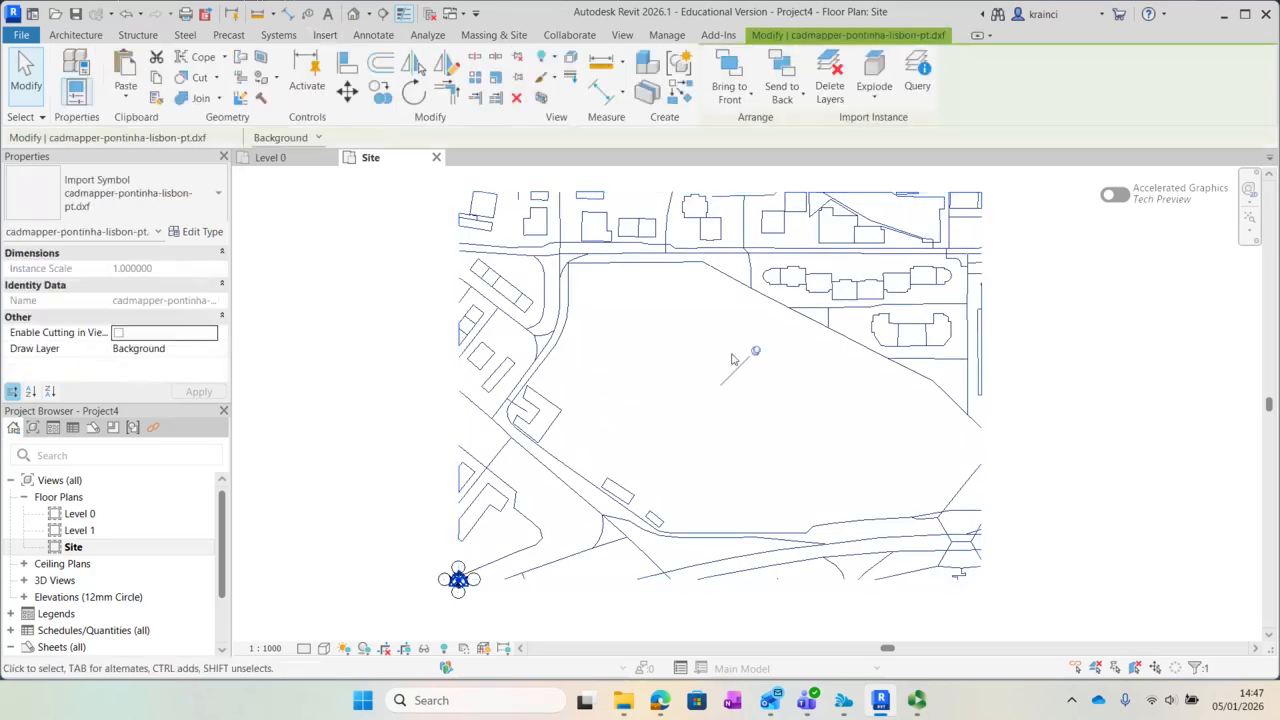
{"action": "left_click", "coordinate": [757, 353]}
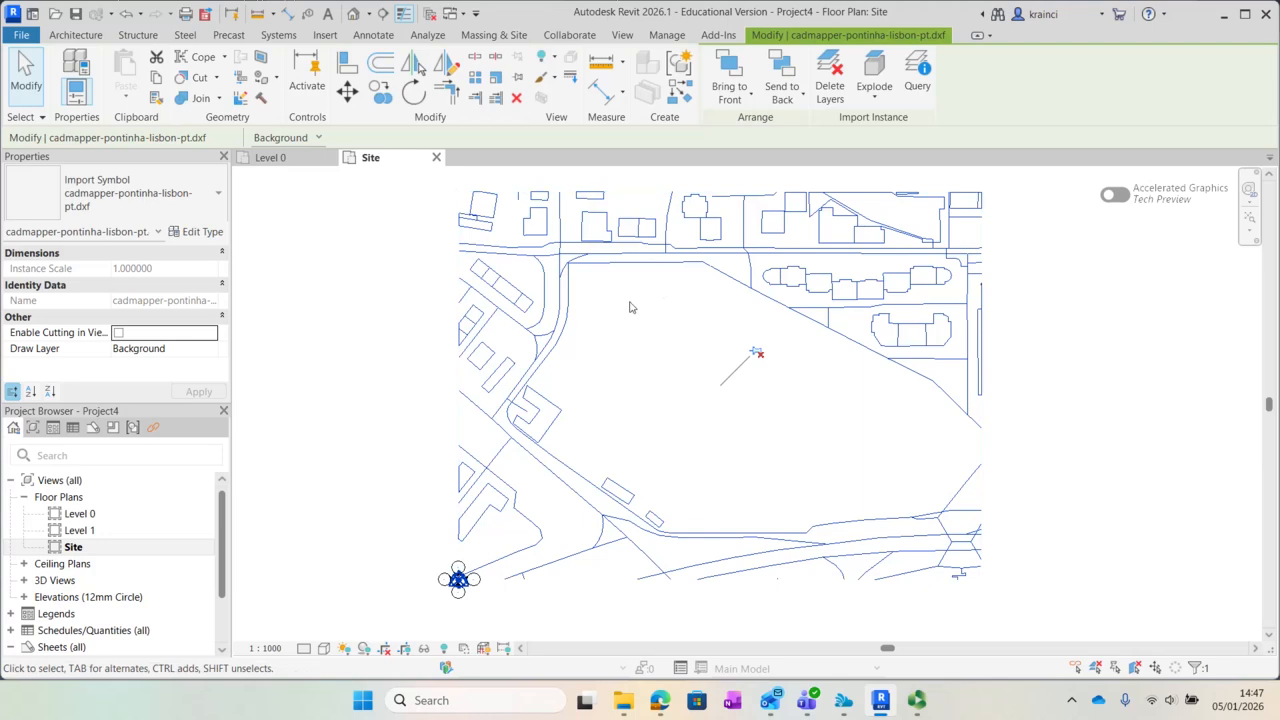
{"action": "left_click", "coordinate": [691, 334]}
{"action": "scroll", "coordinate": [691, 334], "scroll_direction": "down", "scroll_amount": 2}
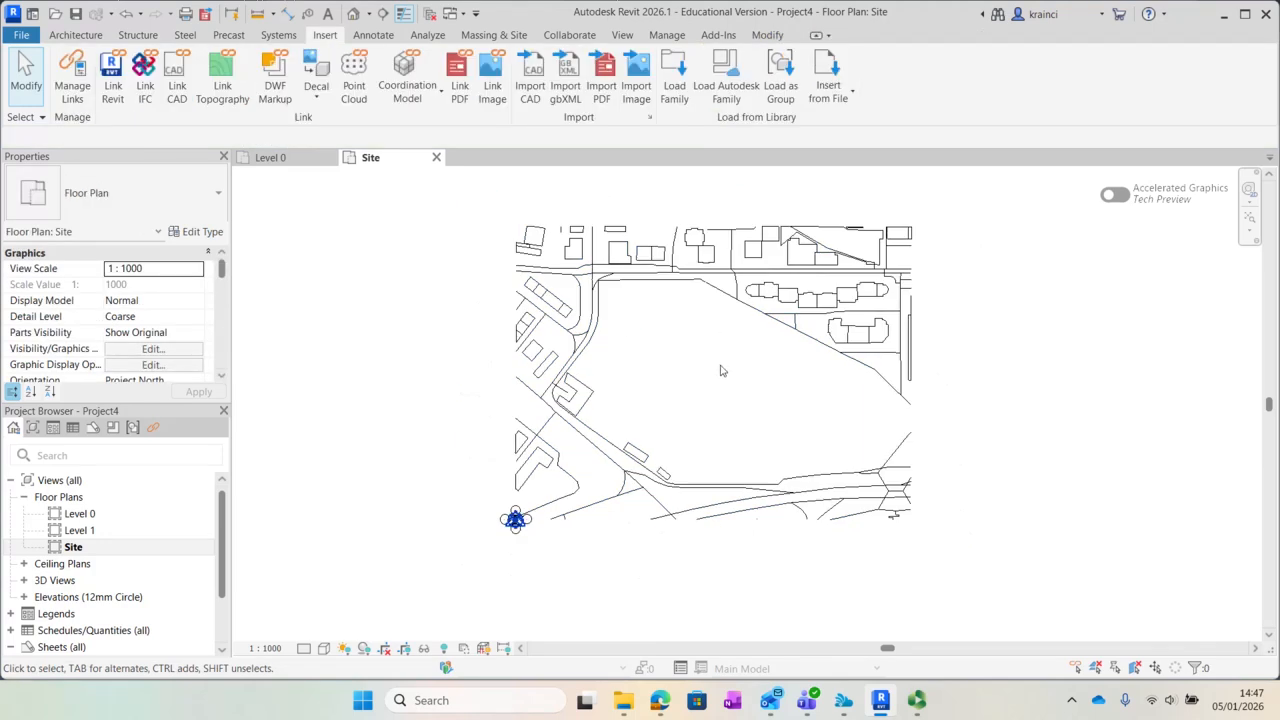
{"action": "scroll", "coordinate": [722, 370], "scroll_direction": "up", "scroll_amount": 1}
{"action": "mouse_move", "coordinate": [722, 368]}
{"action": "middle_mouse_down"}
{"action": "mouse_move", "coordinate": [626, 466]}
{"action": "mouse_move", "coordinate": [845, 390]}
{"action": "mouse_move", "coordinate": [762, 387]}
{"action": "middle_mouse_up"}
{"action": "left_click", "coordinate": [596, 260]}
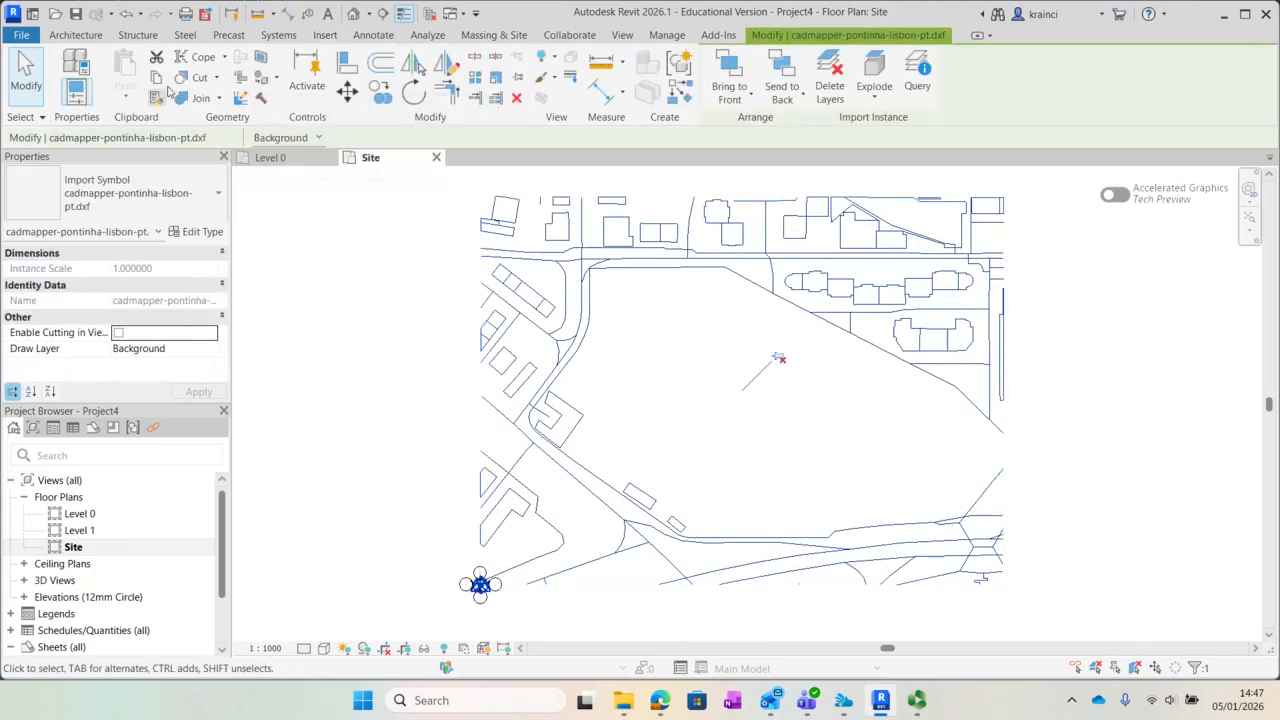
{"action": "left_click", "coordinate": [346, 93]}
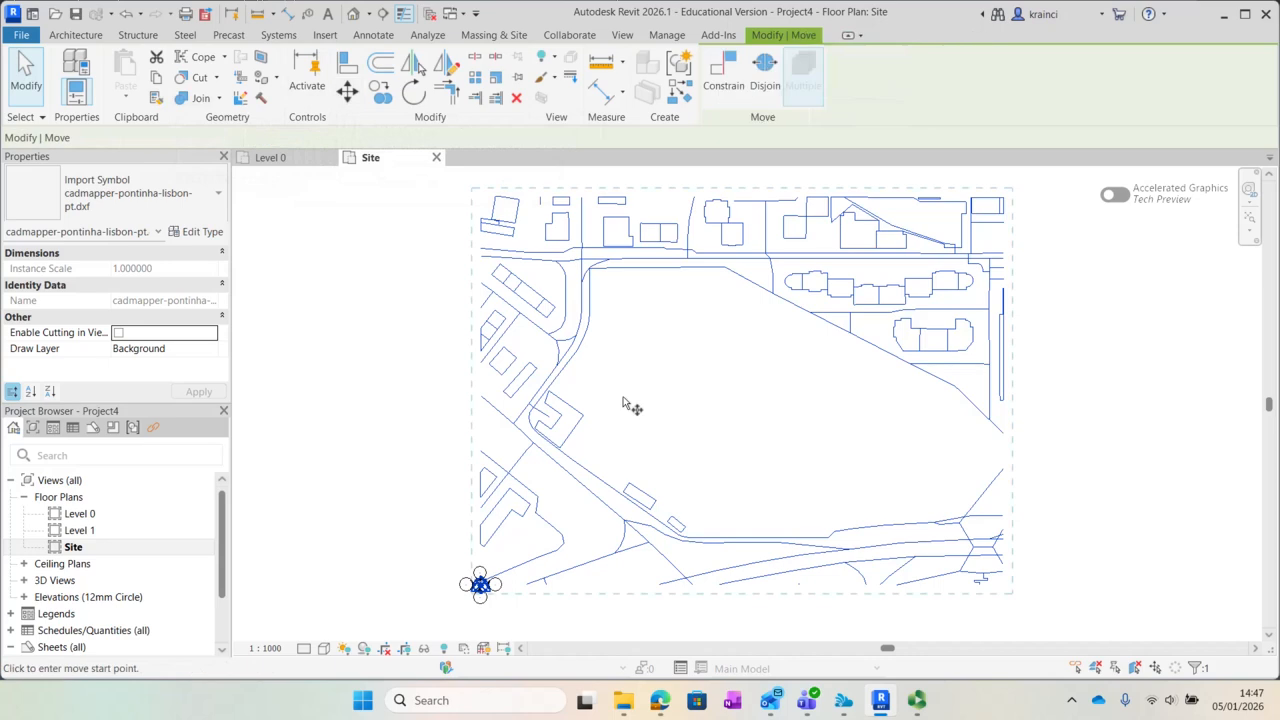
{"action": "left_click", "coordinate": [672, 331]}
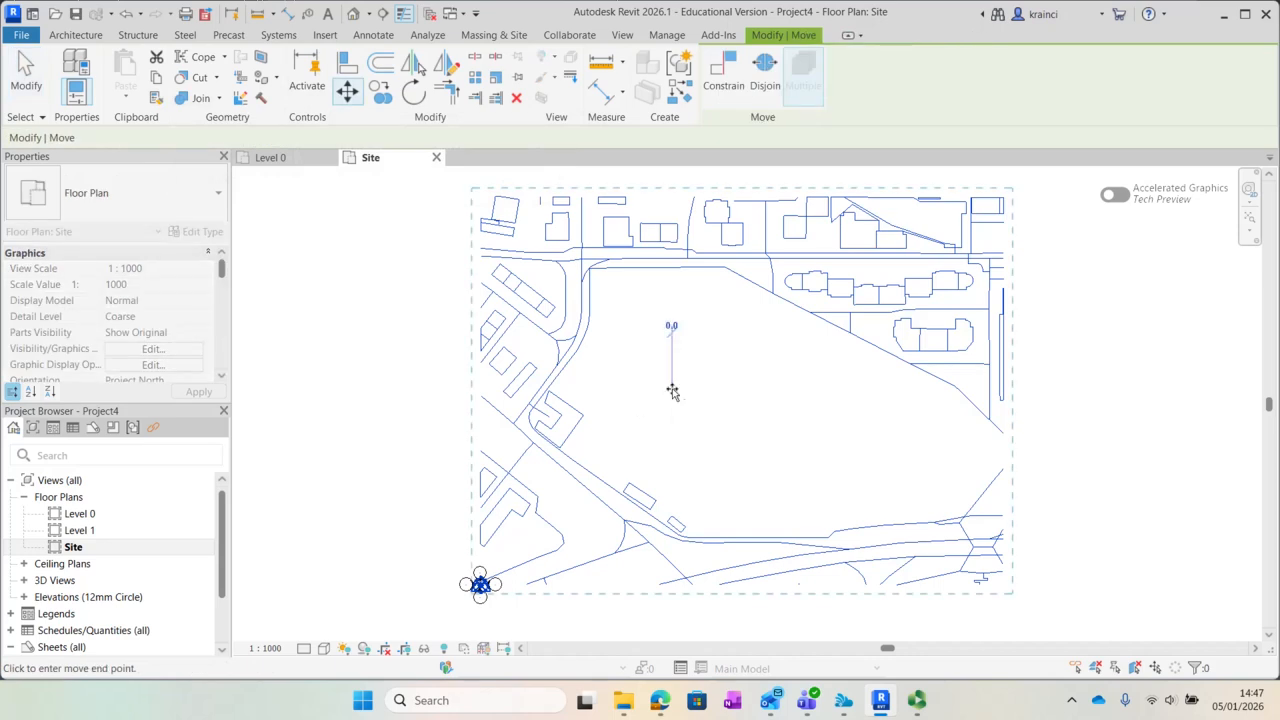
{"action": "left_click", "coordinate": [685, 401]}
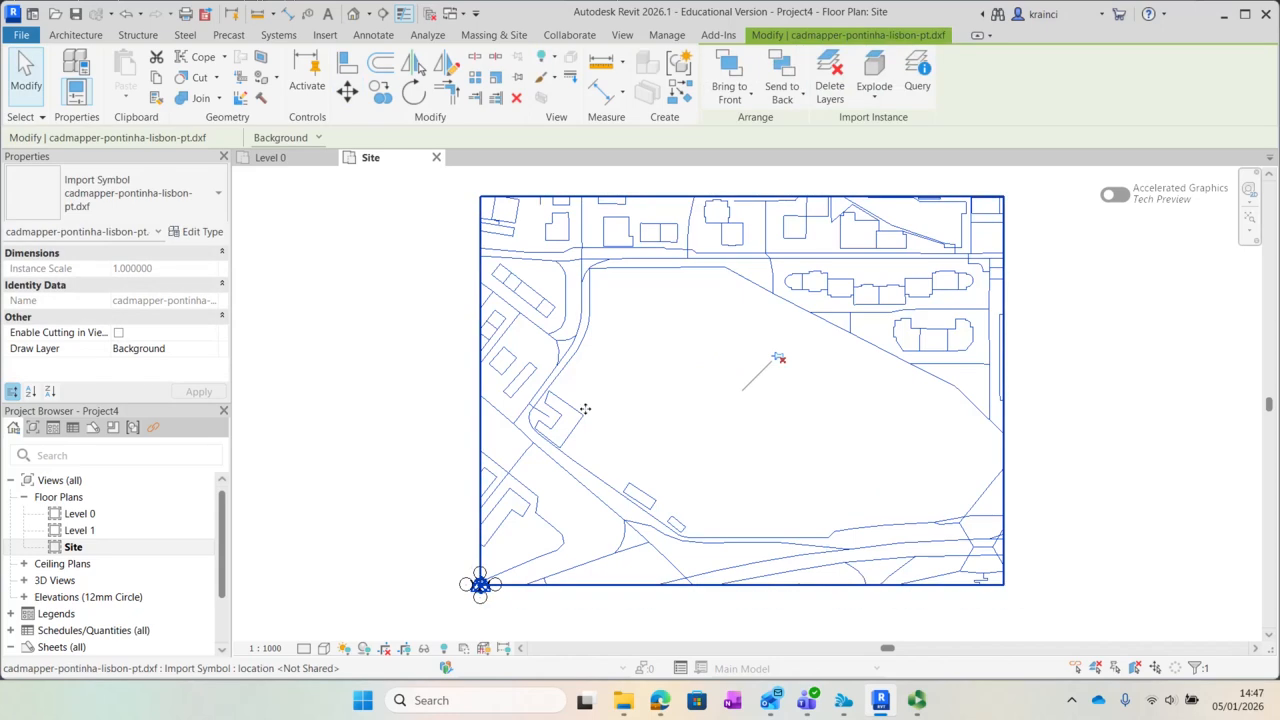
- Move the imported DXF so the east corner of the notched building at the plot's west edge lands on the Survey Point
{"action": "left_click", "coordinate": [347, 91]}
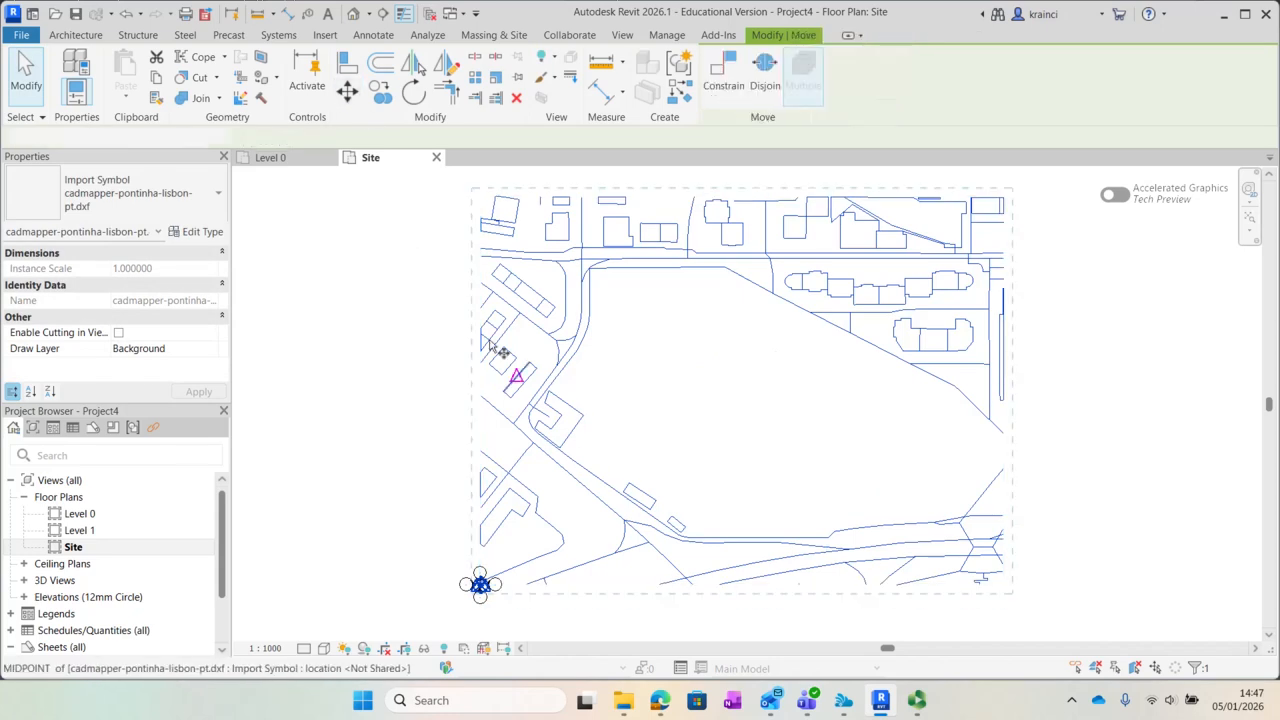
{"action": "left_click", "coordinate": [583, 416]}
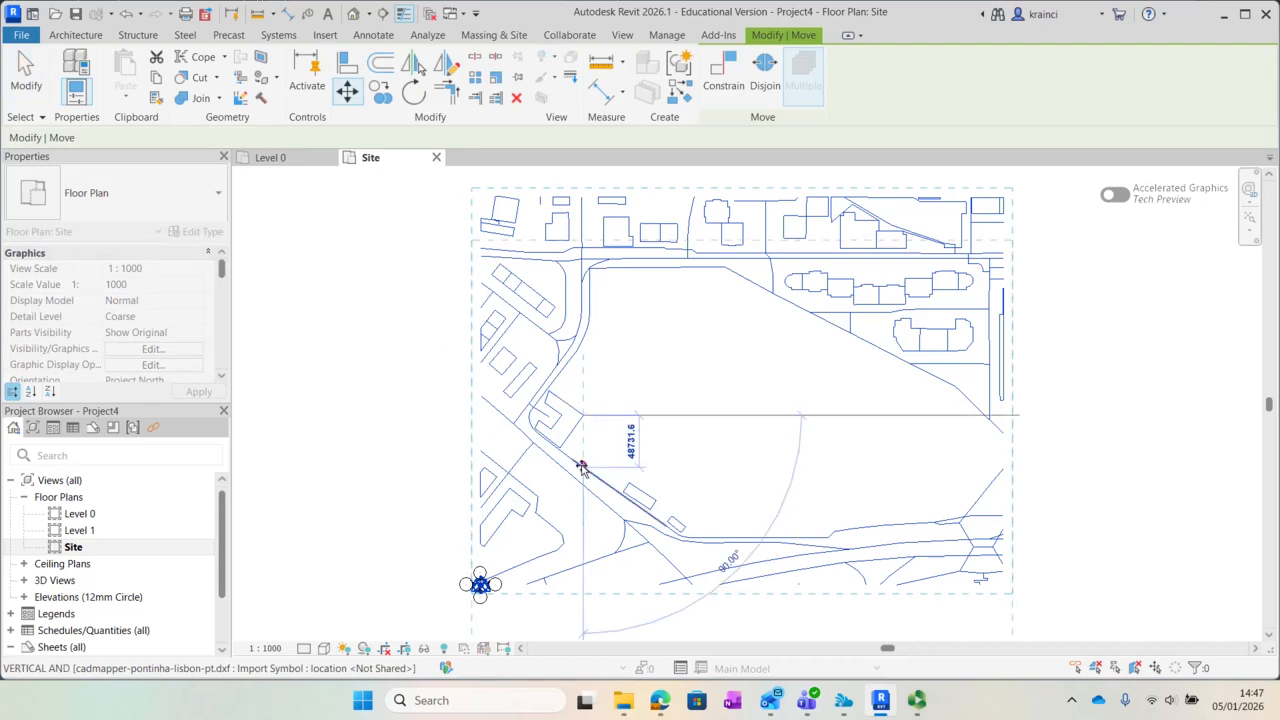
{"action": "scroll", "coordinate": [508, 488], "scroll_direction": "up", "scroll_amount": 5}
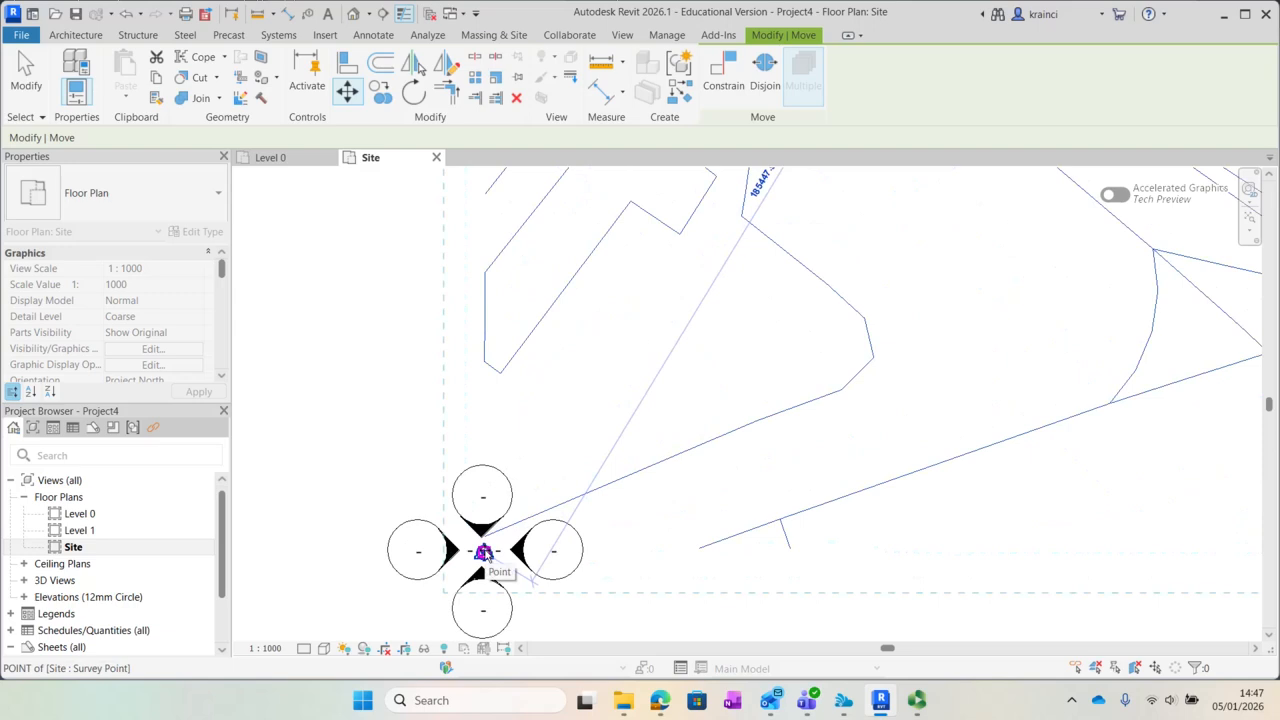
{"action": "scroll", "coordinate": [483, 553], "scroll_direction": "up", "scroll_amount": 6}
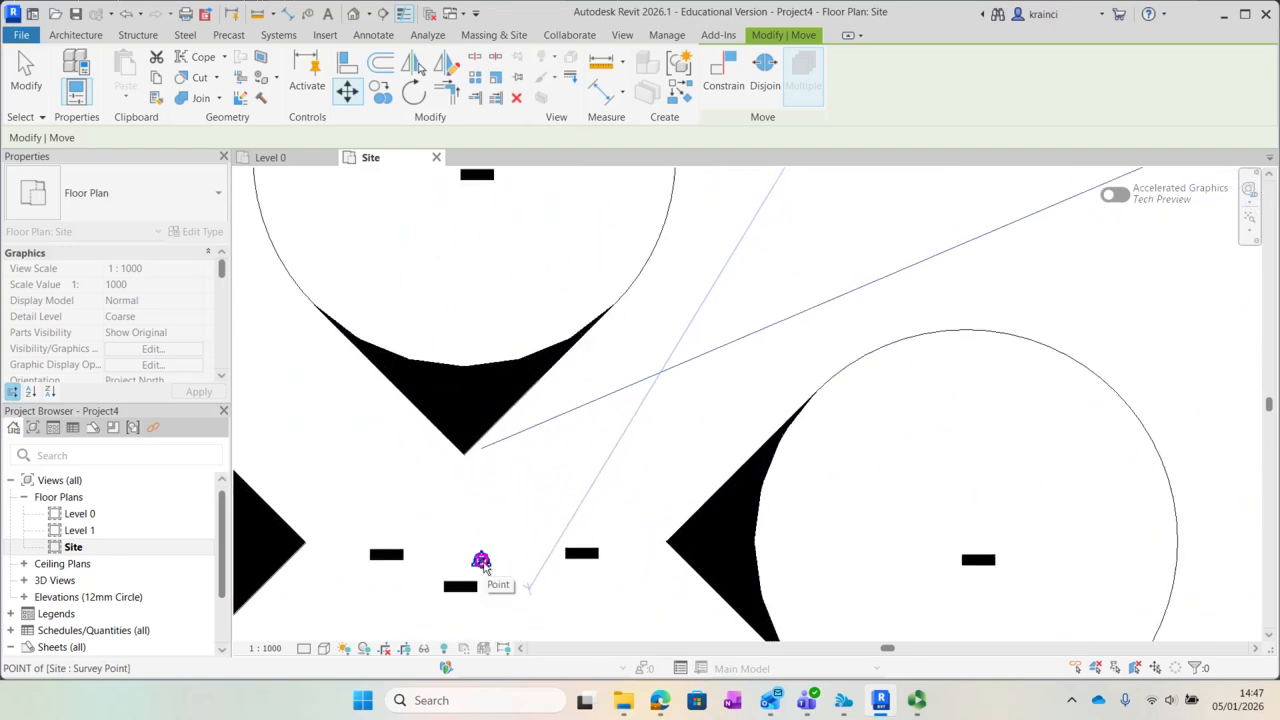
{"action": "left_click", "coordinate": [481, 560]}
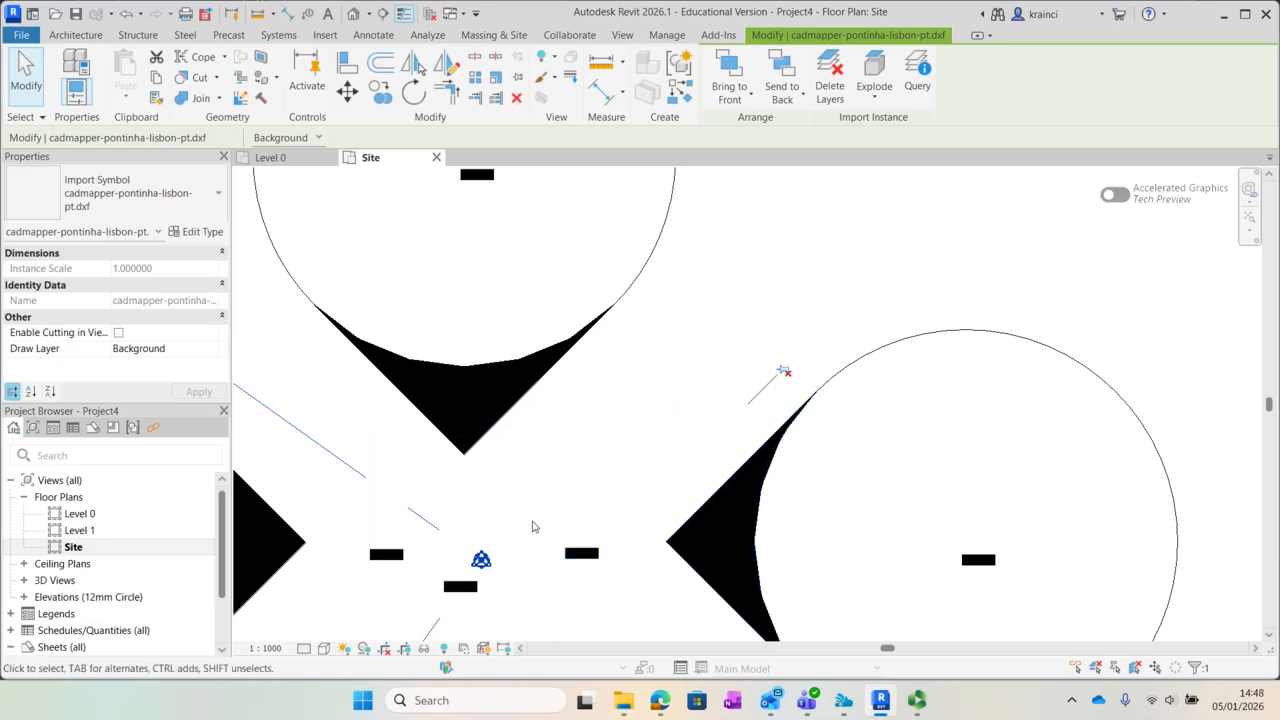
{"action": "scroll", "coordinate": [545, 517], "scroll_direction": "down", "scroll_amount": 6}
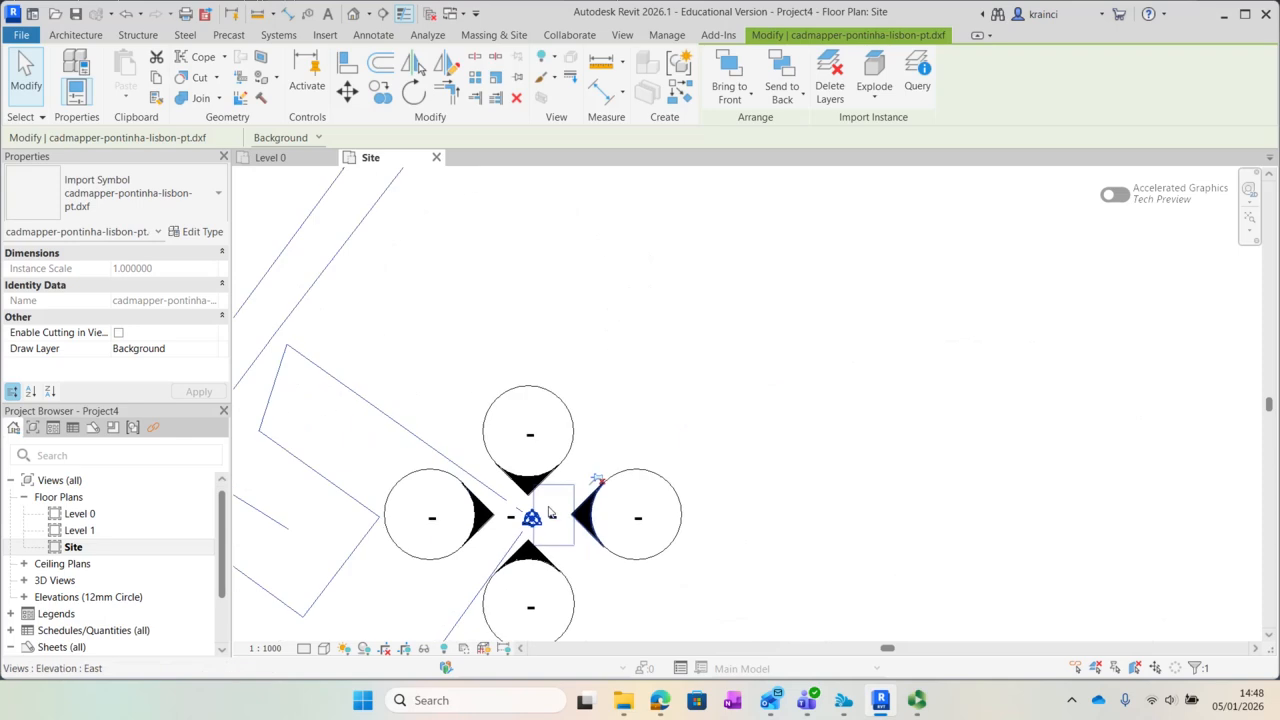
{"action": "scroll", "coordinate": [550, 510], "scroll_direction": "down", "scroll_amount": 4}
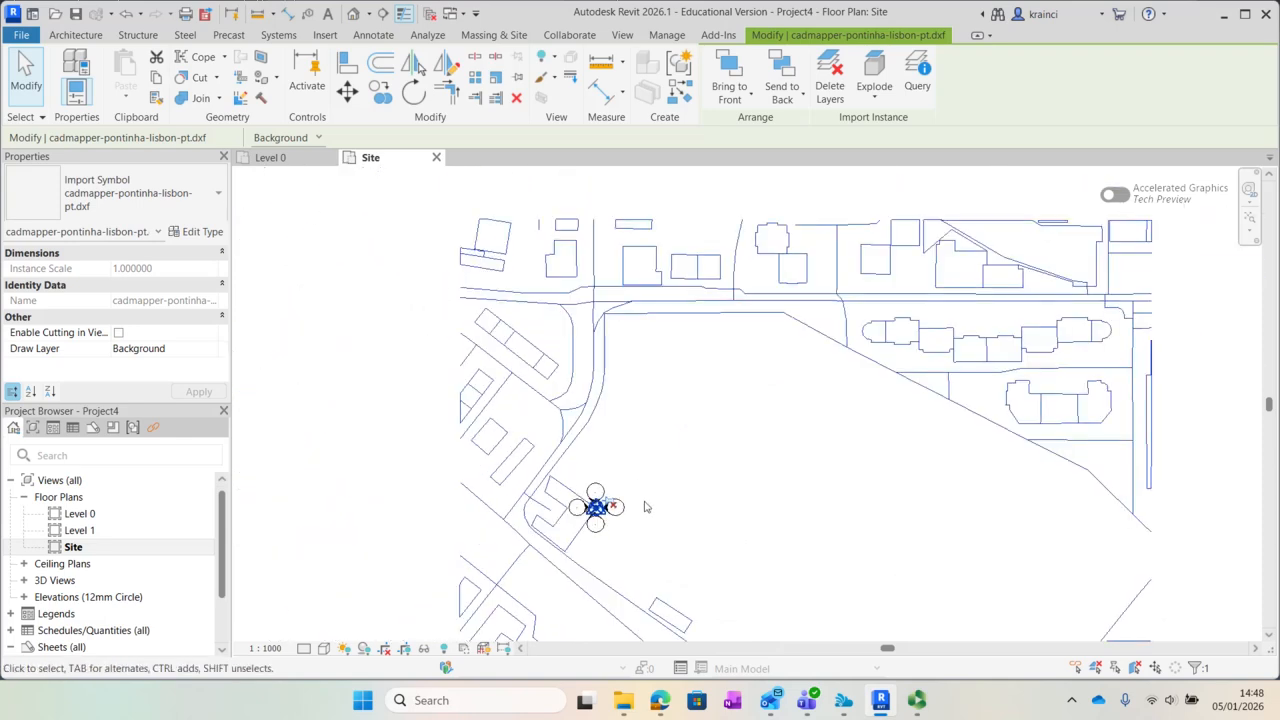
{"action": "scroll", "coordinate": [717, 514], "scroll_direction": "down", "scroll_amount": 1}
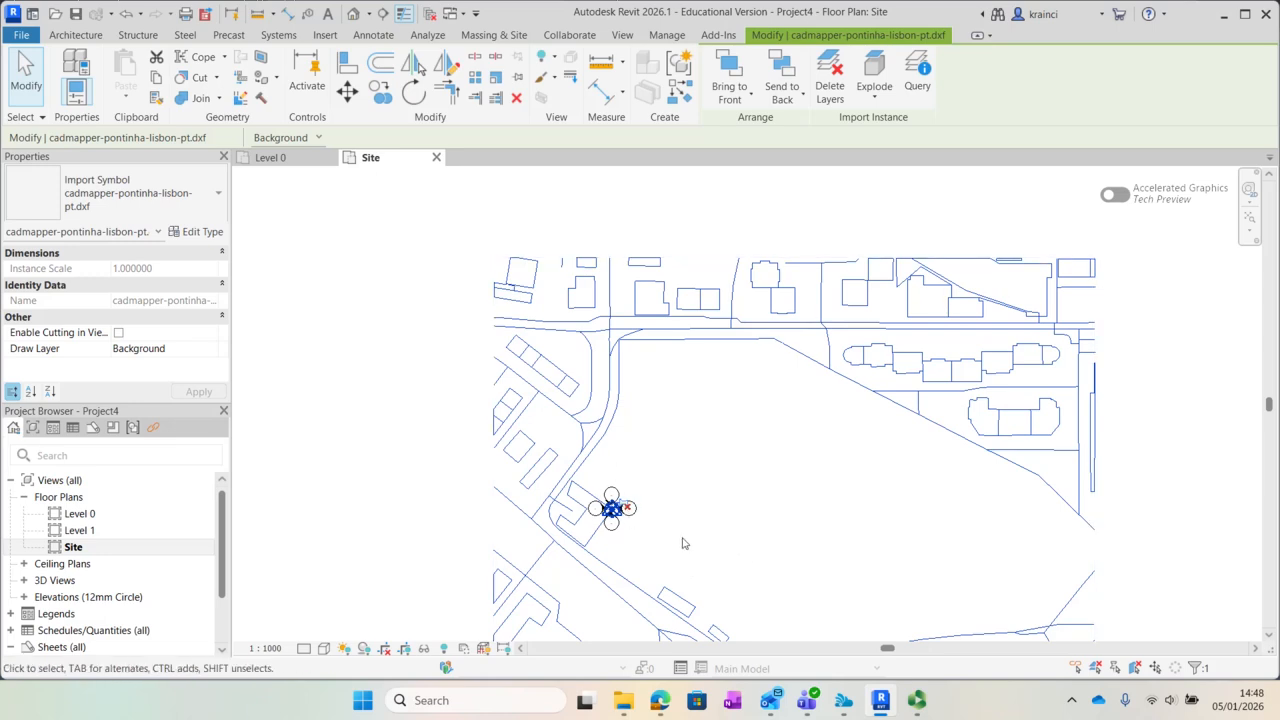
{"action": "key", "text": "Escape"}
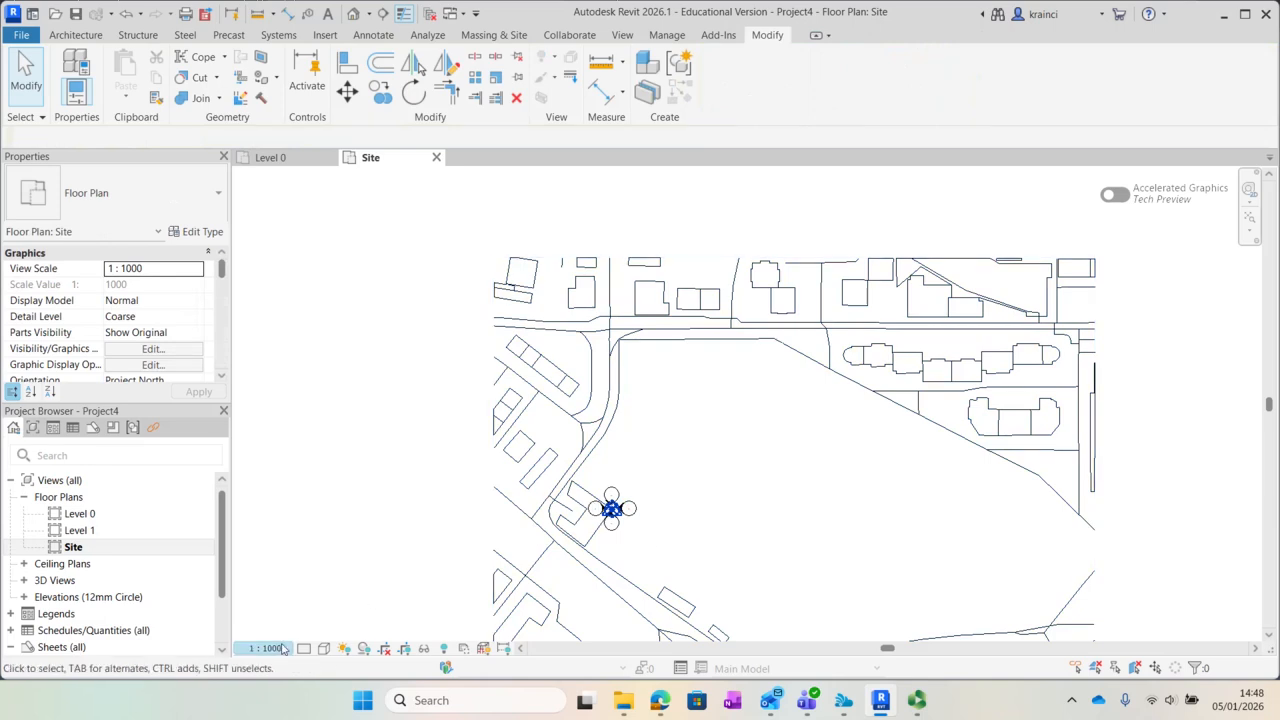
- Copy the imported DXF and paste it aligned to the Floor Plan: Level 0 view
{"action": "scroll", "coordinate": [743, 561], "scroll_direction": "down", "scroll_amount": 1}
{"action": "mouse_move", "coordinate": [735, 560]}
{"action": "middle_mouse_down"}
{"action": "mouse_move", "coordinate": [737, 517]}
{"action": "mouse_move", "coordinate": [723, 480]}
{"action": "mouse_move", "coordinate": [717, 489]}
{"action": "middle_mouse_up"}
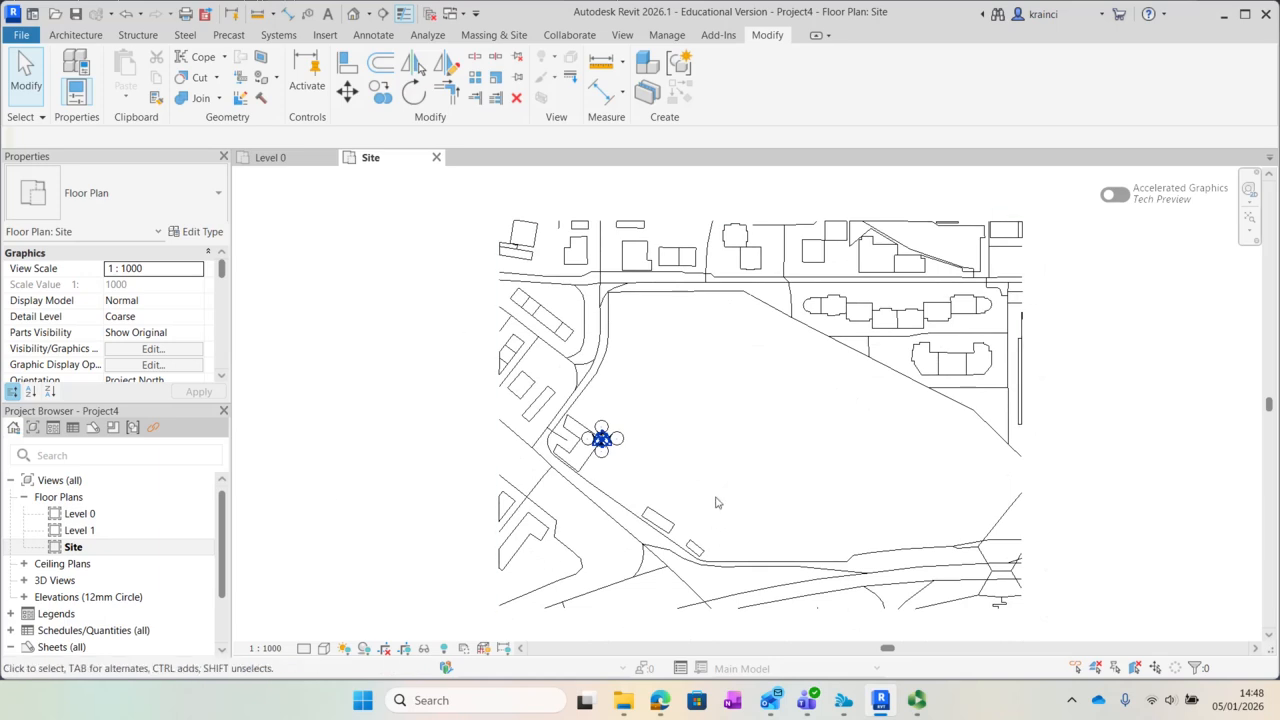
{"action": "scroll", "coordinate": [713, 506], "scroll_direction": "up", "scroll_amount": 1}
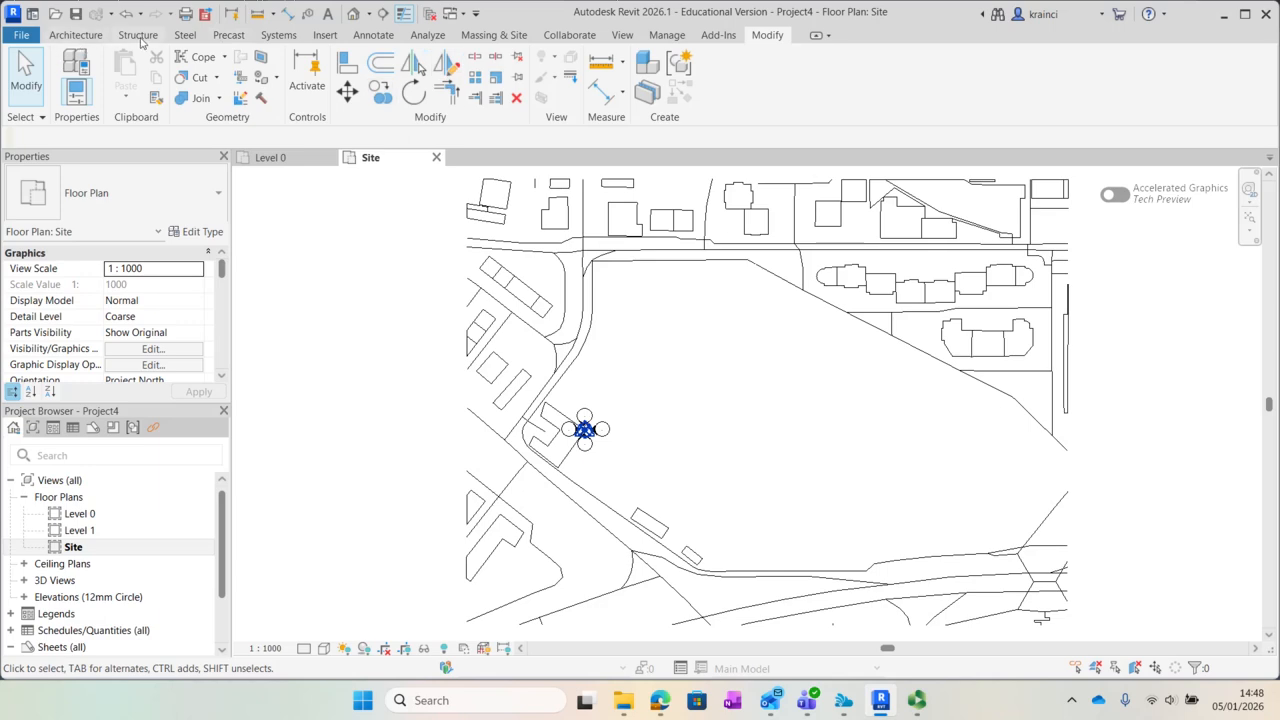
{"action": "left_click", "coordinate": [77, 35]}
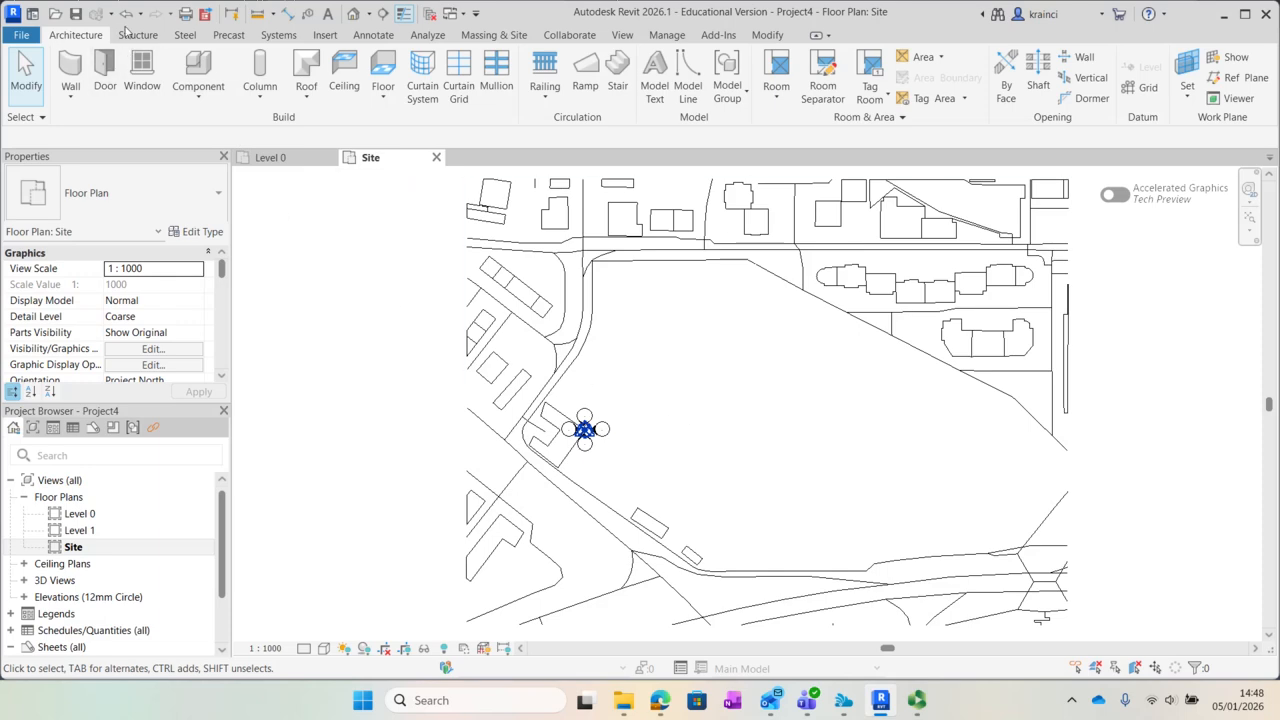
{"action": "left_click", "coordinate": [465, 303]}
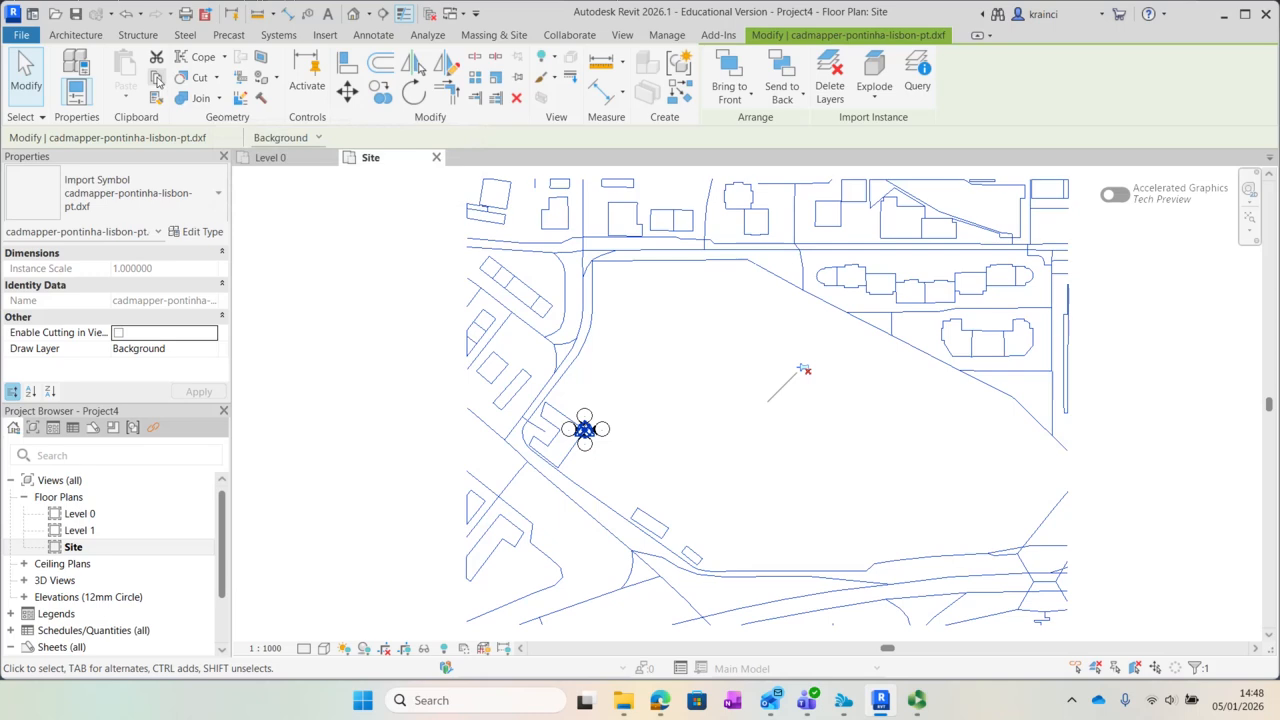
{"action": "left_click", "coordinate": [157, 80]}
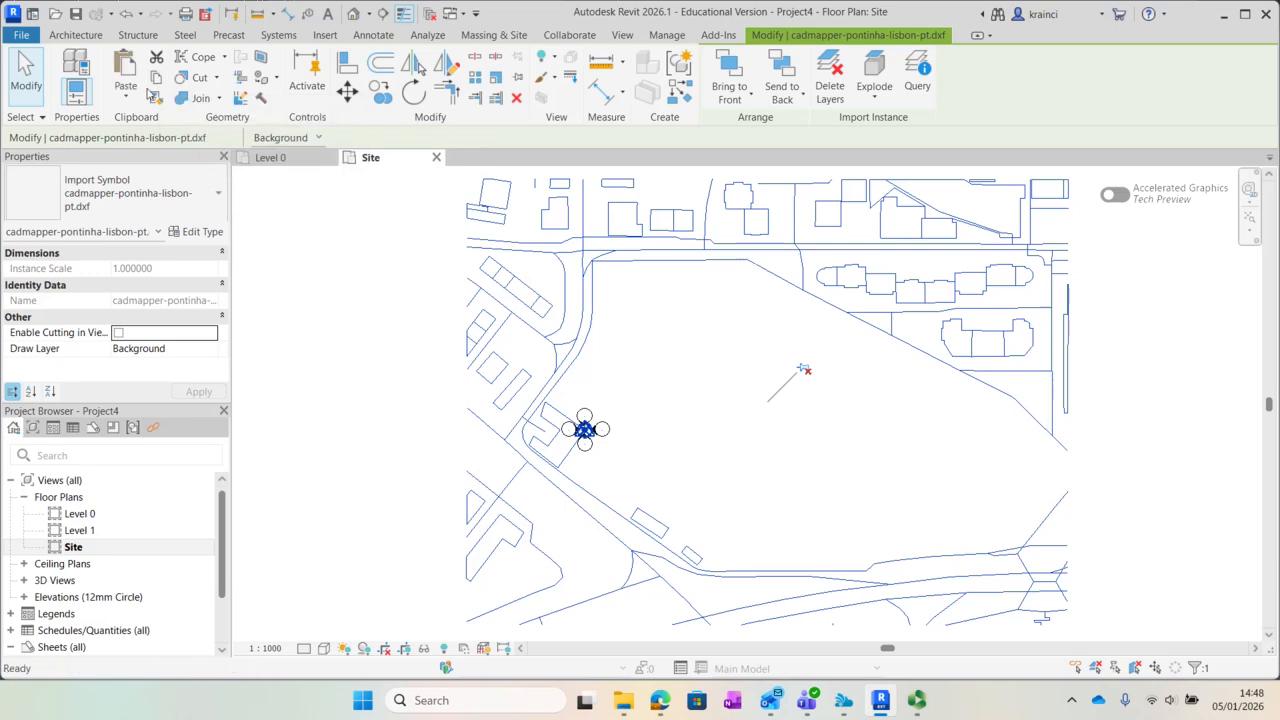
{"action": "left_click", "coordinate": [127, 95]}
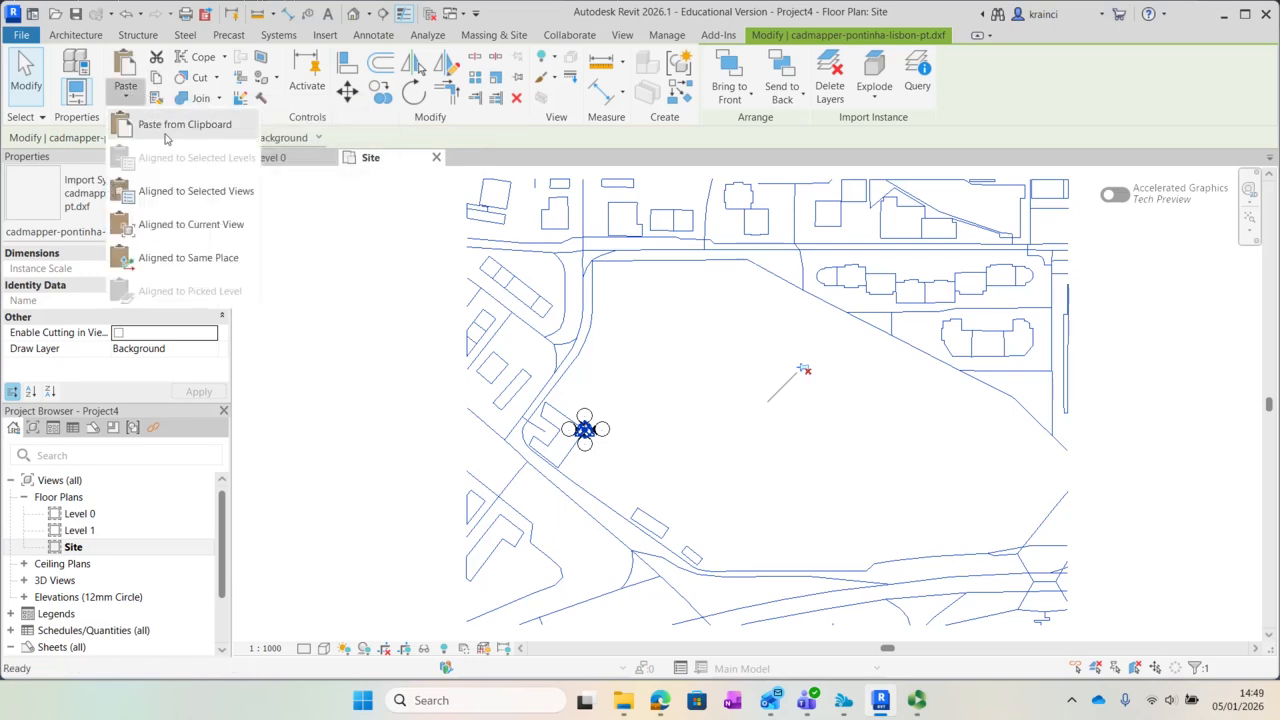
{"action": "left_click", "coordinate": [155, 191]}
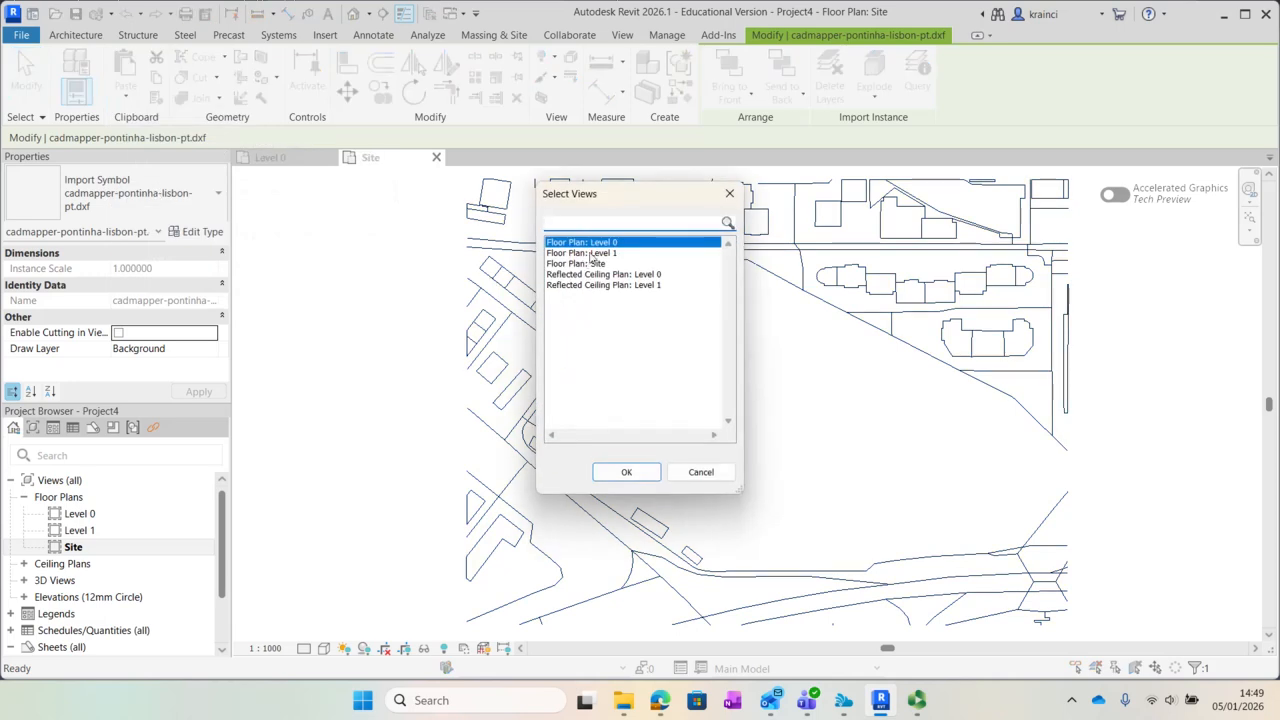
{"action": "left_click", "coordinate": [624, 473]}
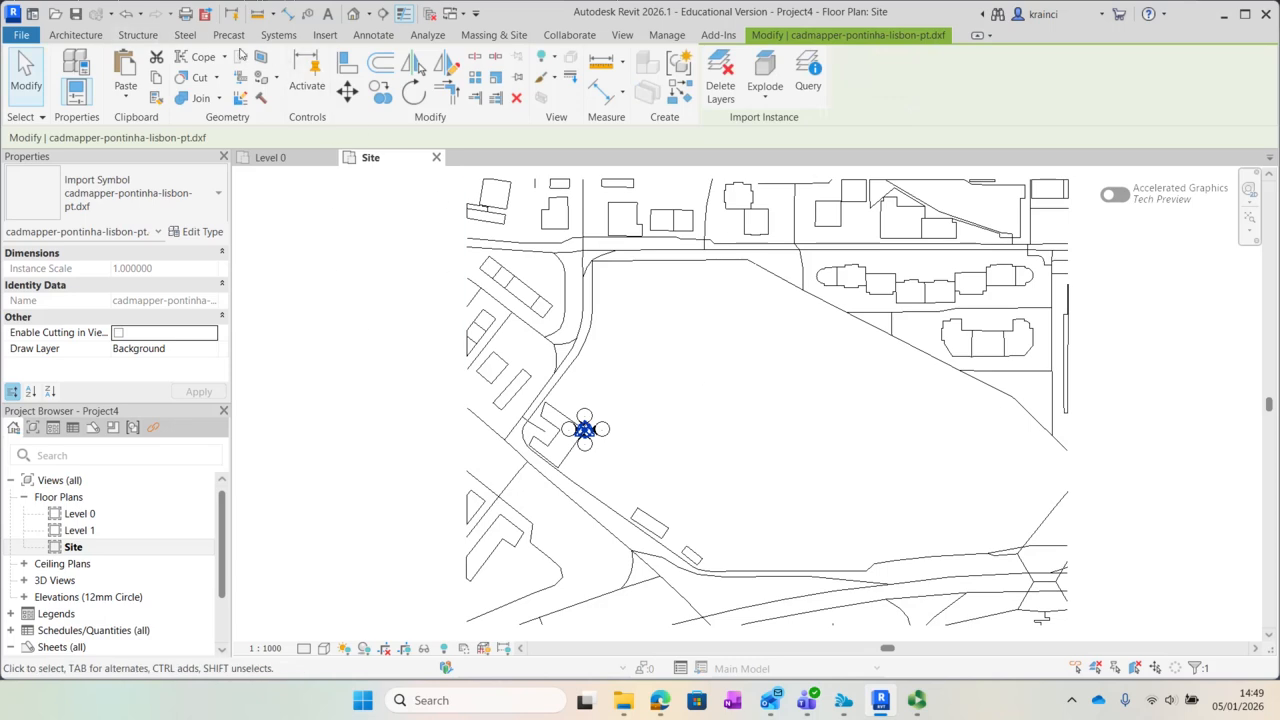
- Set the project location by searching the Internet Mapping Service for coordinates 38.758782, -9.179716, and accept the match
{"action": "left_click", "coordinate": [666, 36]}
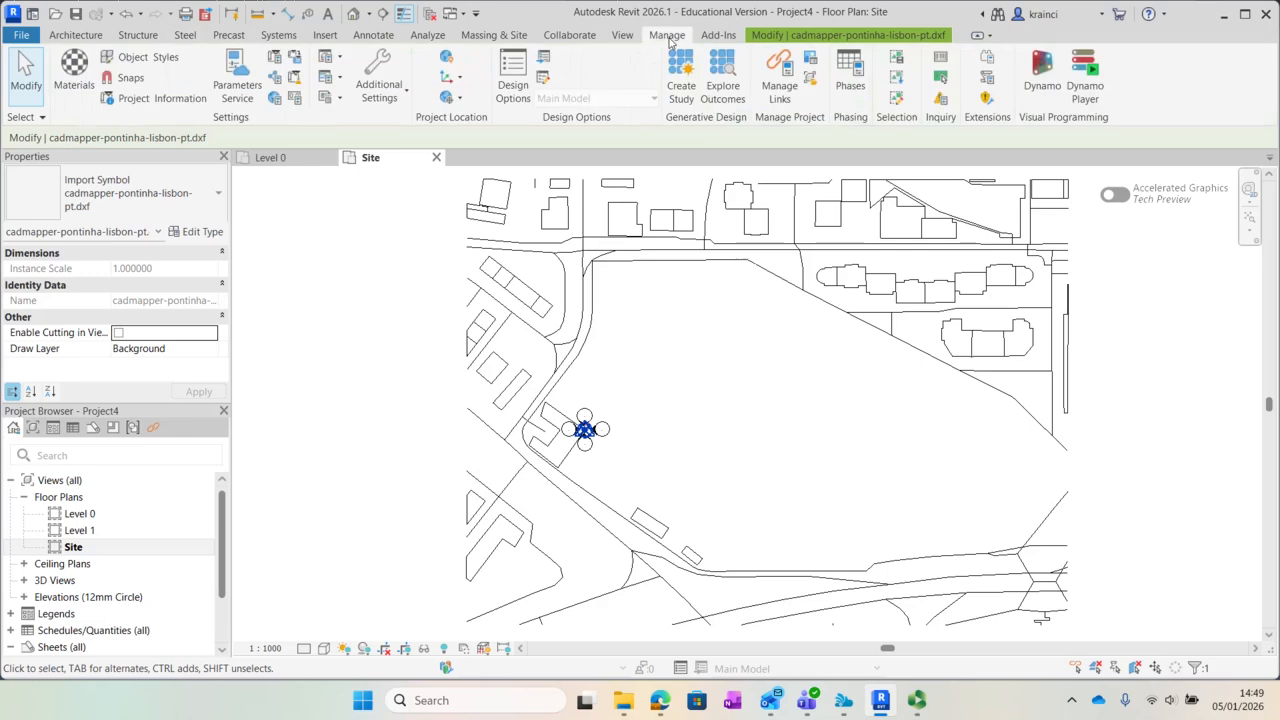
{"action": "left_click", "coordinate": [446, 57]}
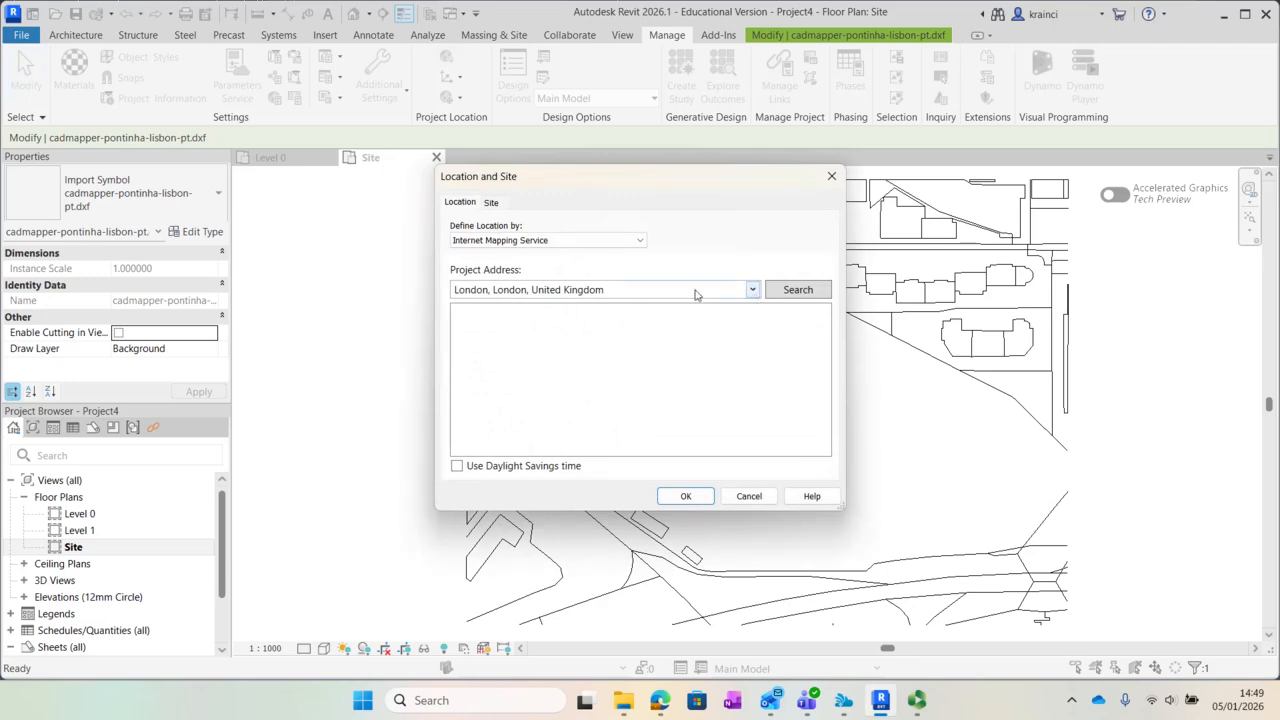
{"action": "left_click", "coordinate": [612, 288]}
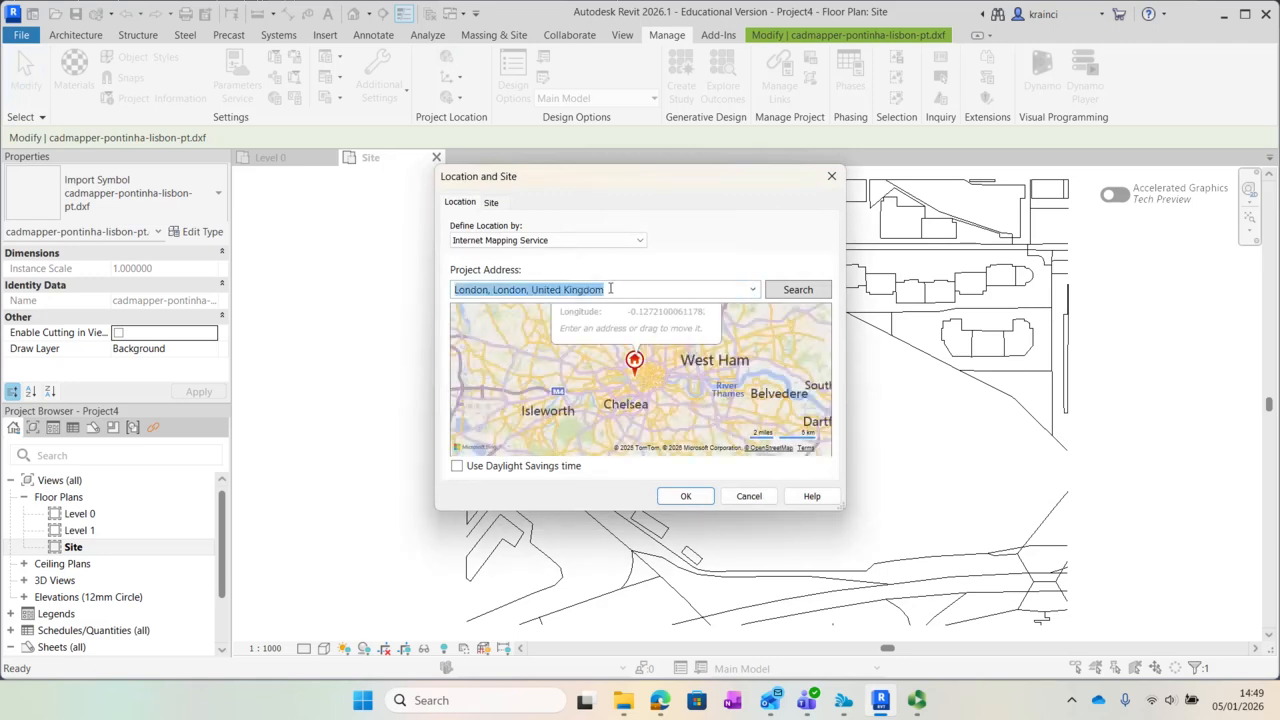
{"action": "key", "text": "ctrl+v"}
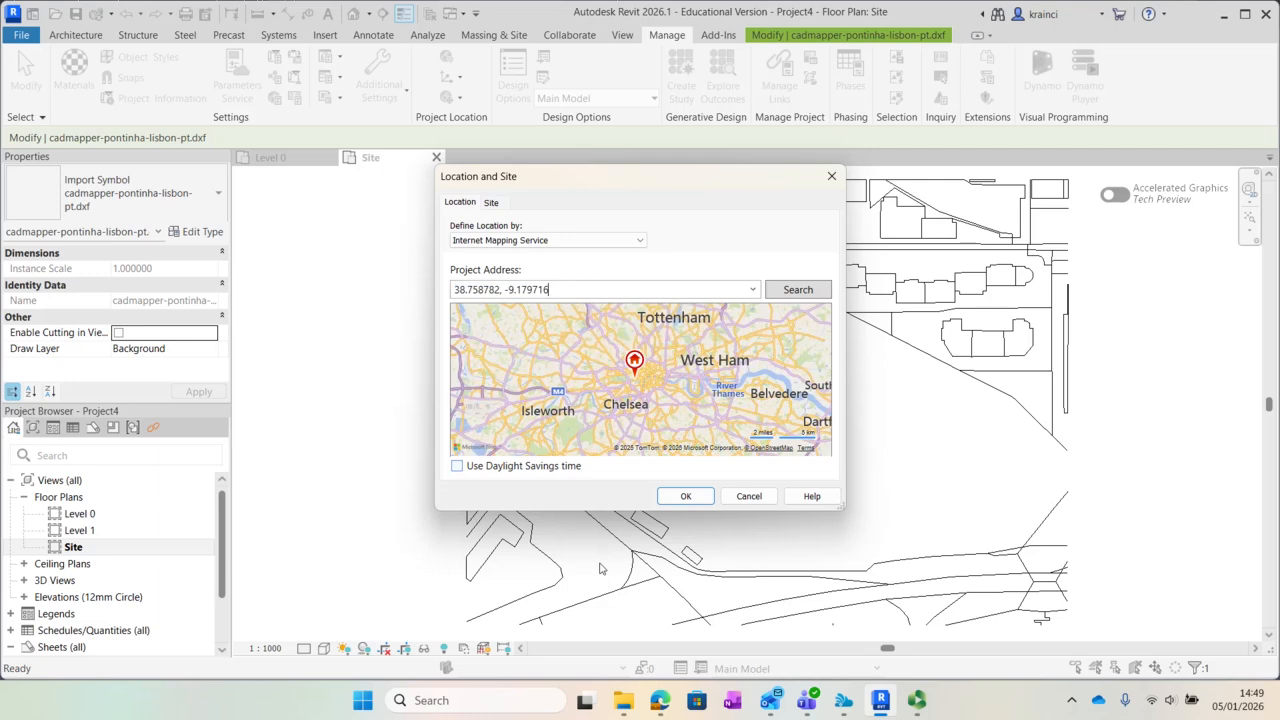
{"action": "left_click", "coordinate": [683, 496]}
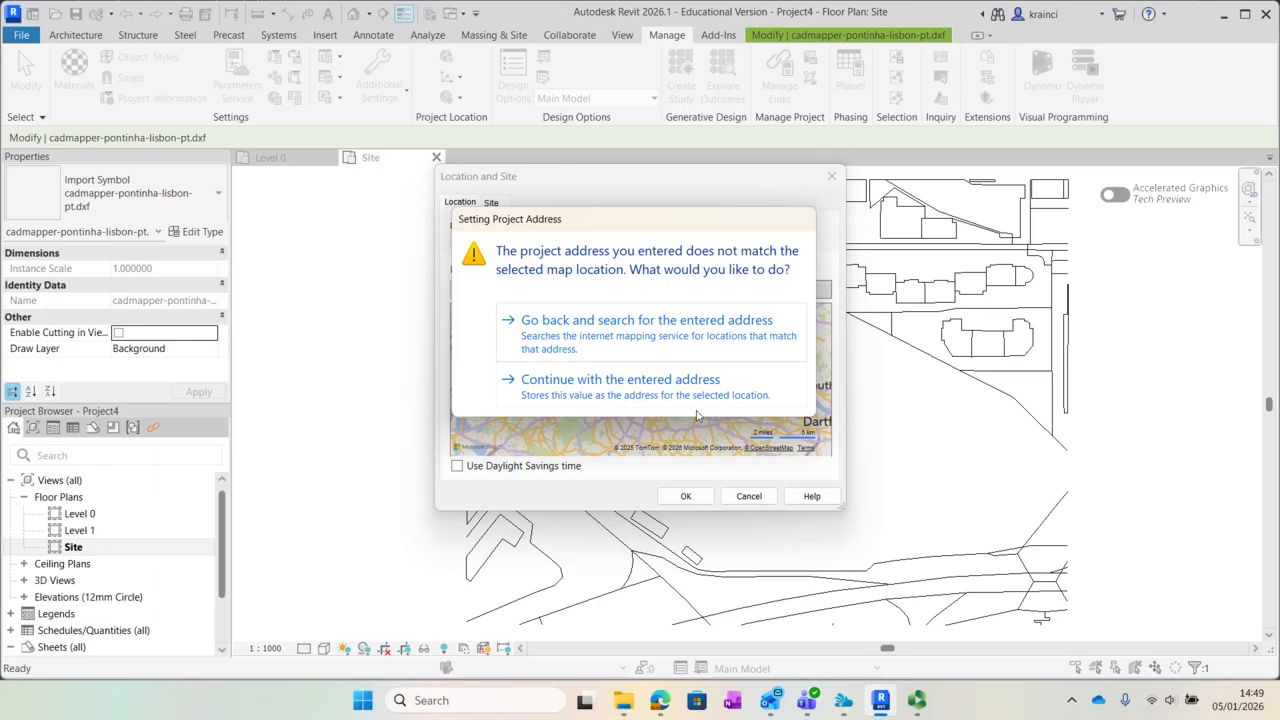
{"action": "left_click", "coordinate": [589, 320]}
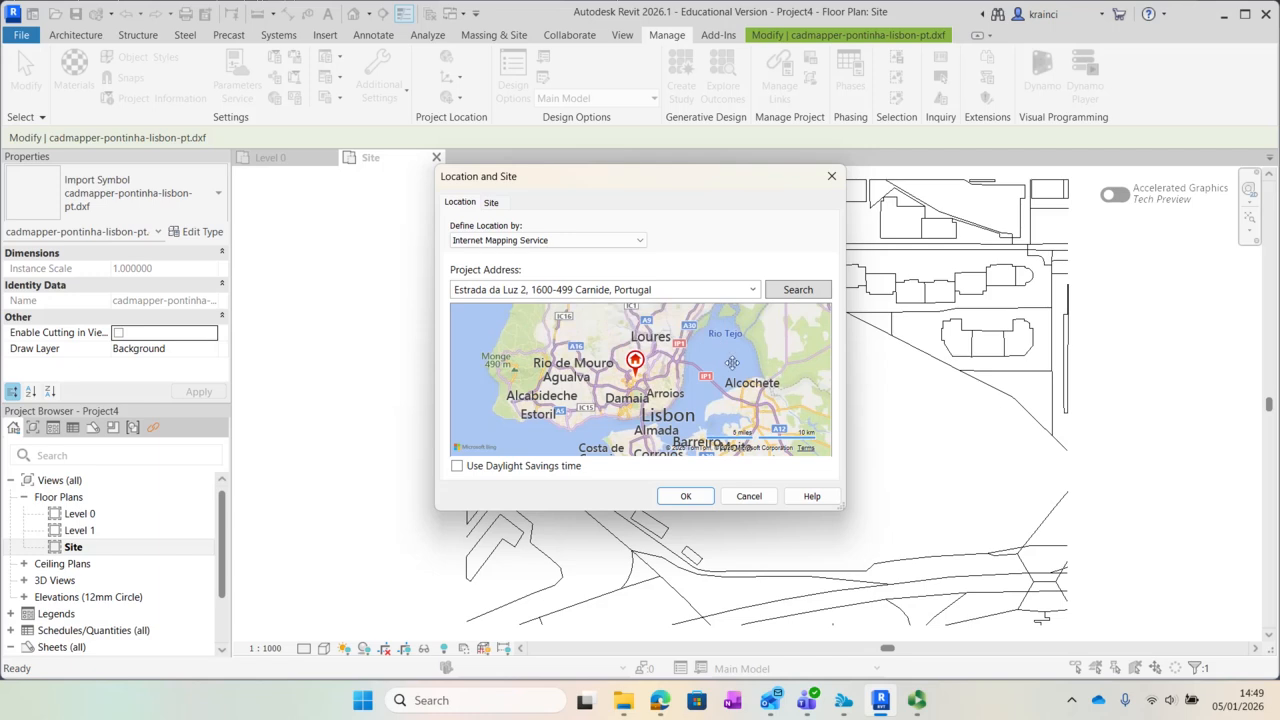
{"action": "left_click", "coordinate": [686, 496]}
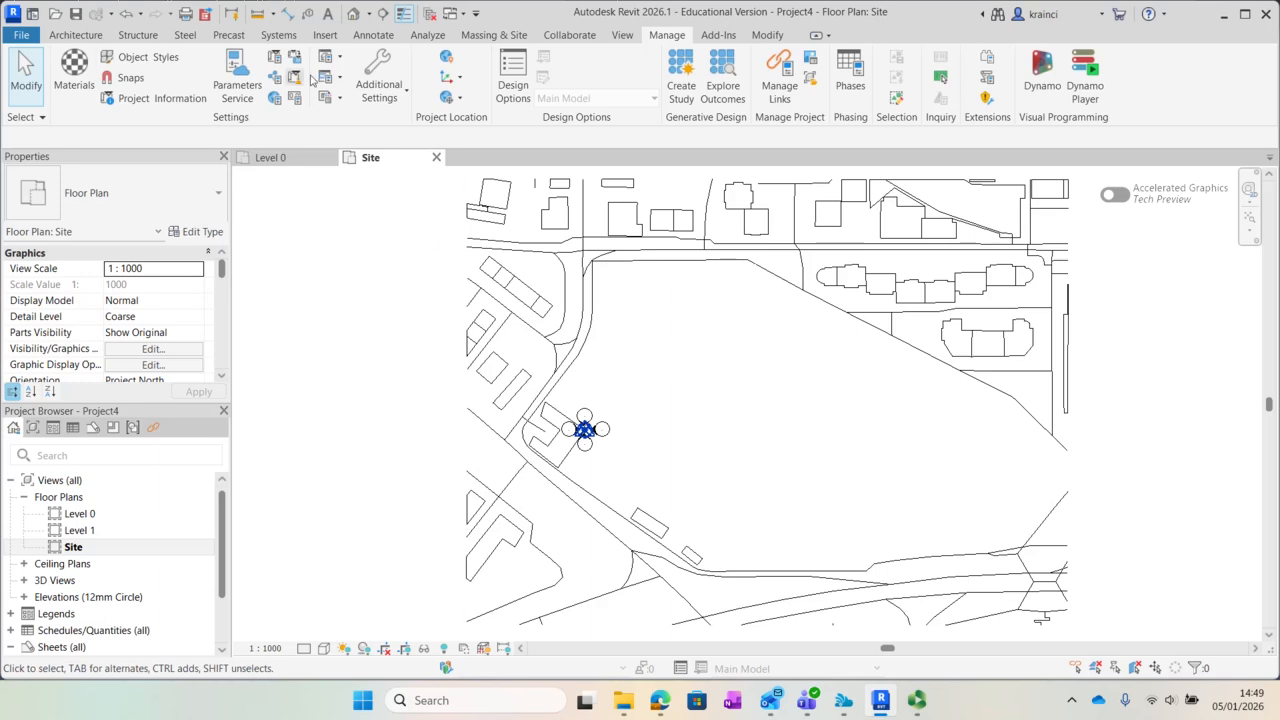
- Draw a rectangle of model lines about 32000 by 15000 mm near the plot's northwest corner in the Site plan
{"action": "left_click", "coordinate": [83, 37]}
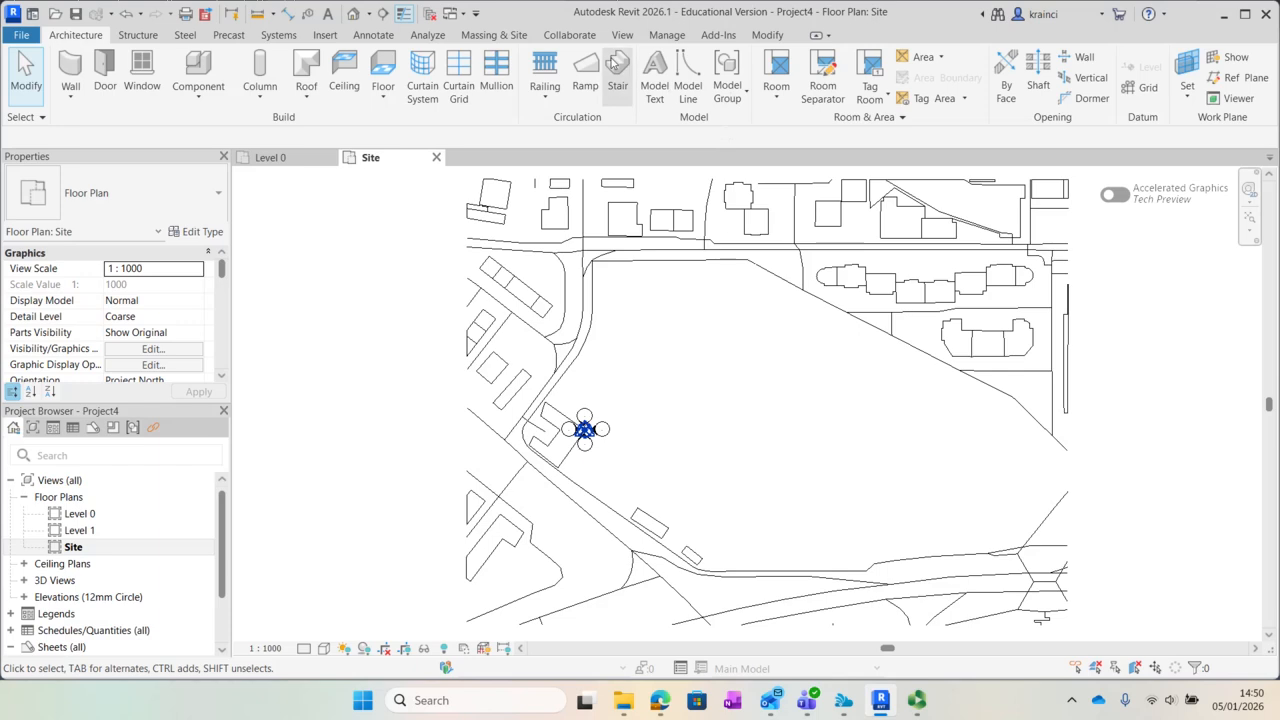
{"action": "left_click", "coordinate": [688, 88]}
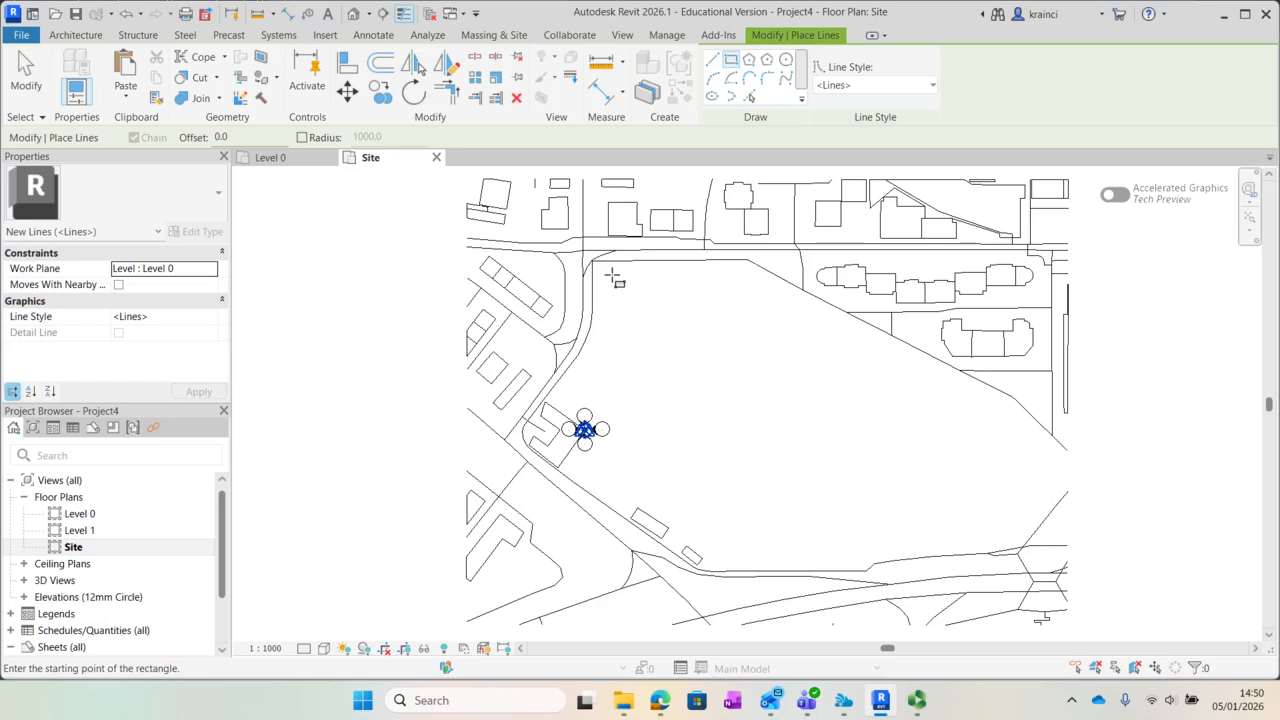
{"action": "left_click", "coordinate": [612, 262]}
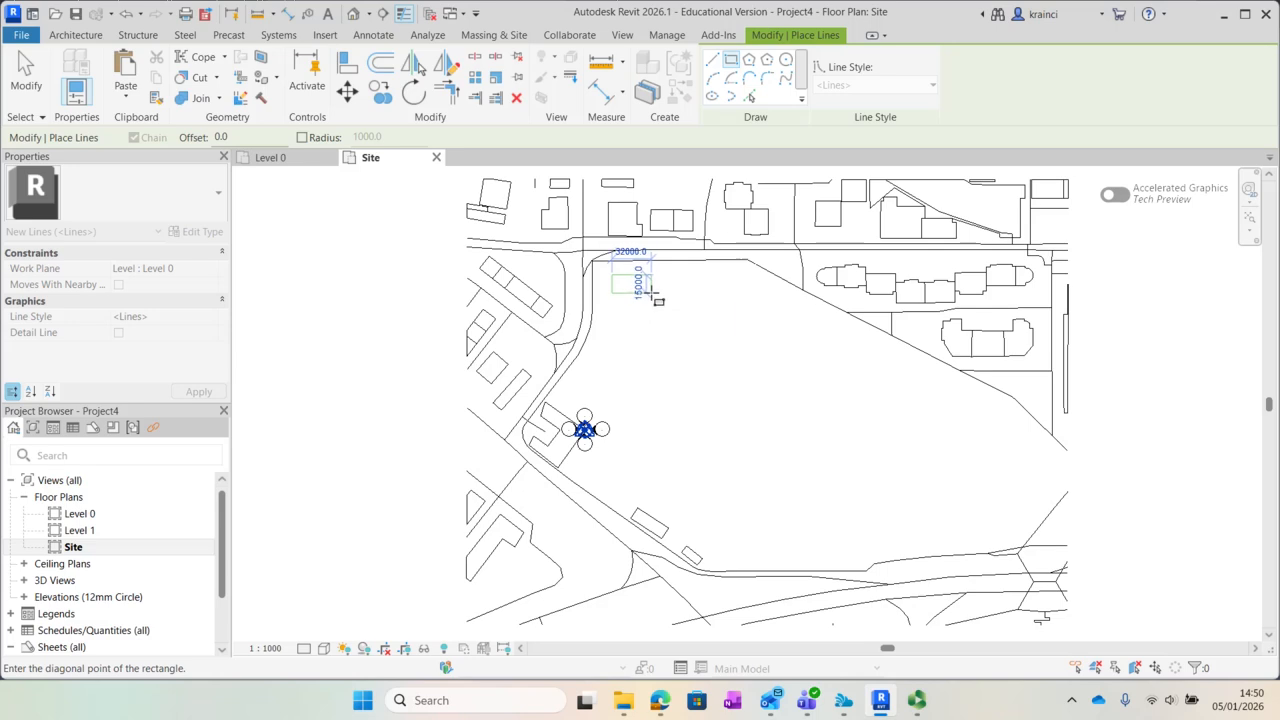
{"action": "left_click", "coordinate": [651, 293]}
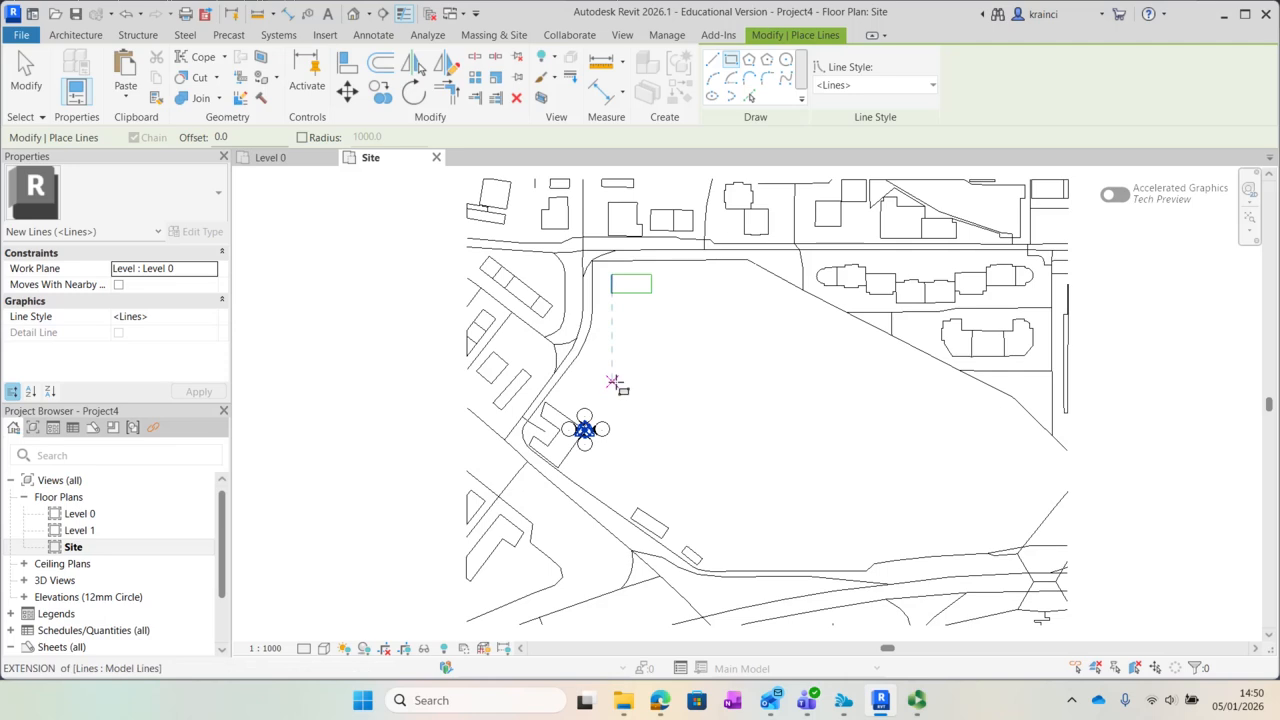
{"action": "key", "text": "Escape"}
{"action": "key", "text": "Escape"}
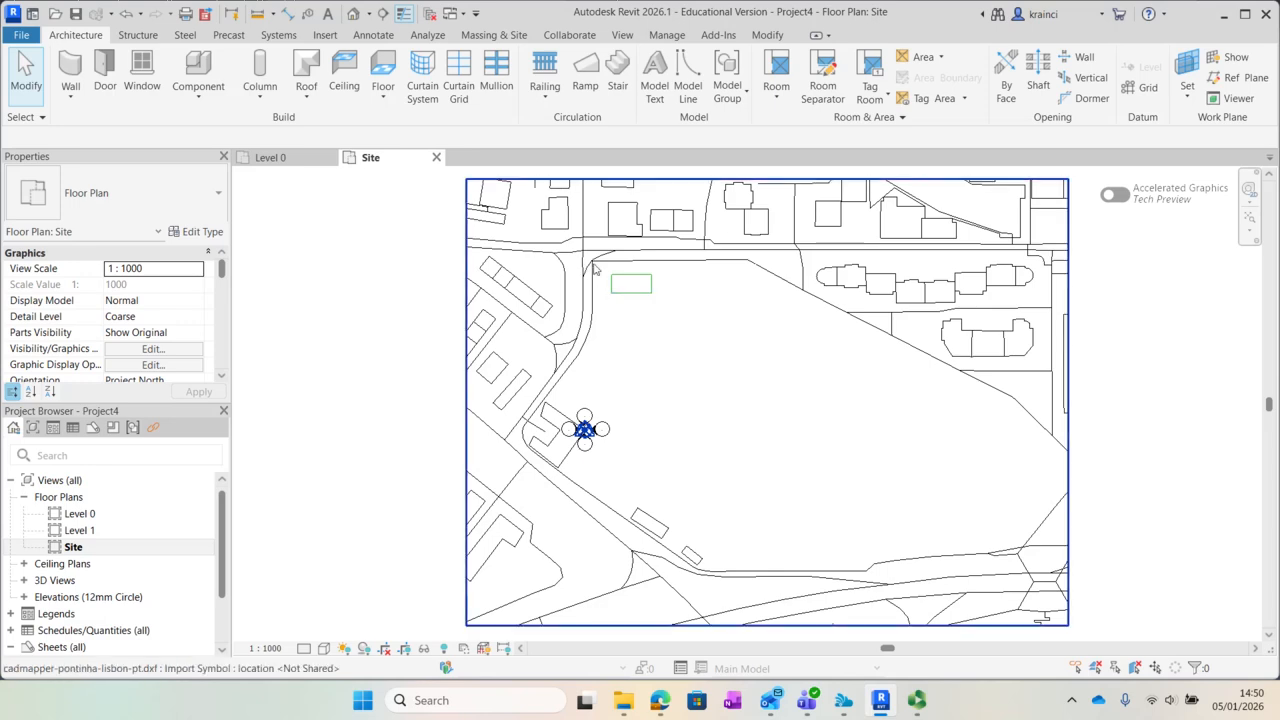
{"action": "left_click_drag", "start_coordinate": [608, 275], "coordinate": [672, 312]}
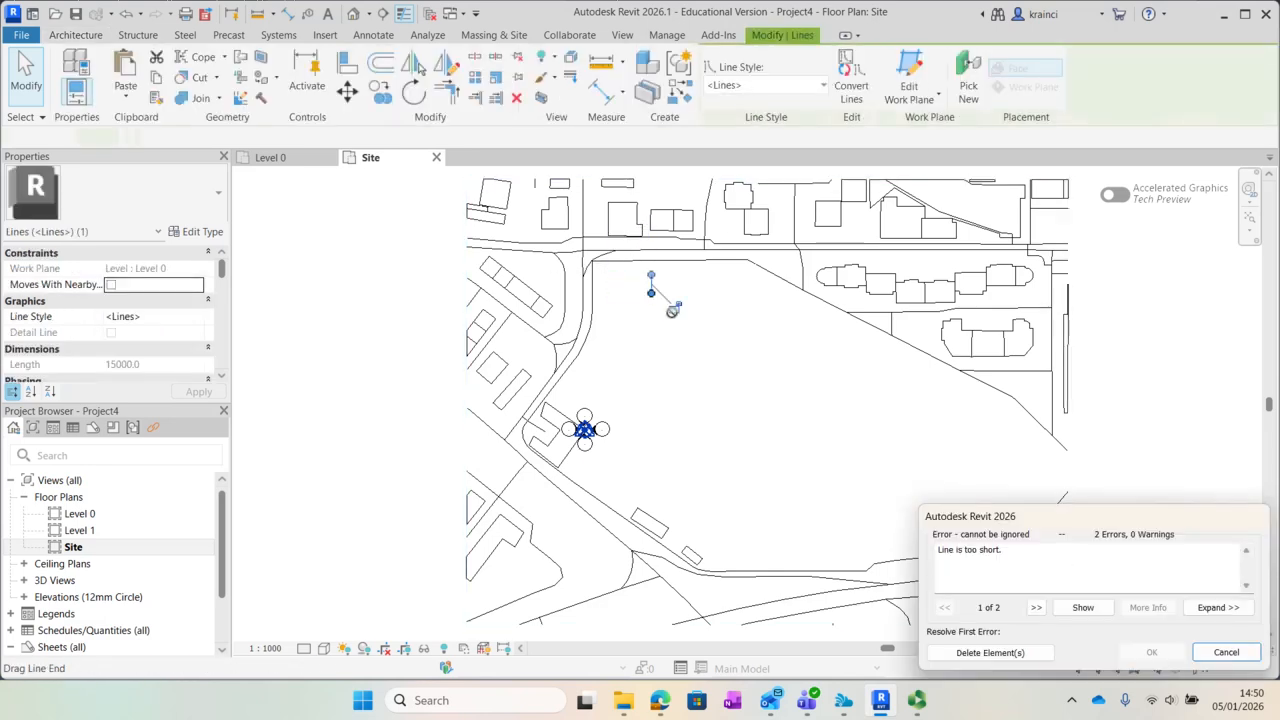
{"action": "key", "text": "Escape"}
{"action": "key", "text": "Escape"}
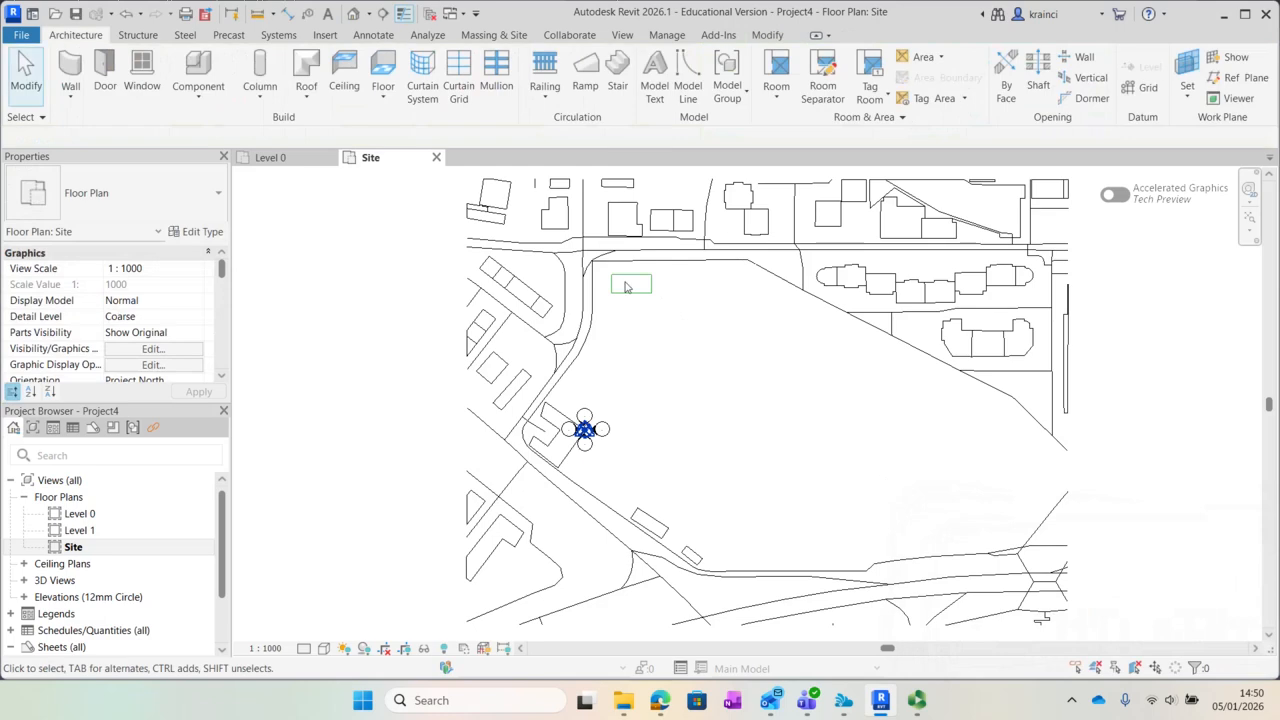
{"action": "left_click", "coordinate": [611, 284]}
{"action": "left_click_drag", "start_coordinate": [640, 294], "coordinate": [676, 308]}
{"action": "key", "text": "Escape"}
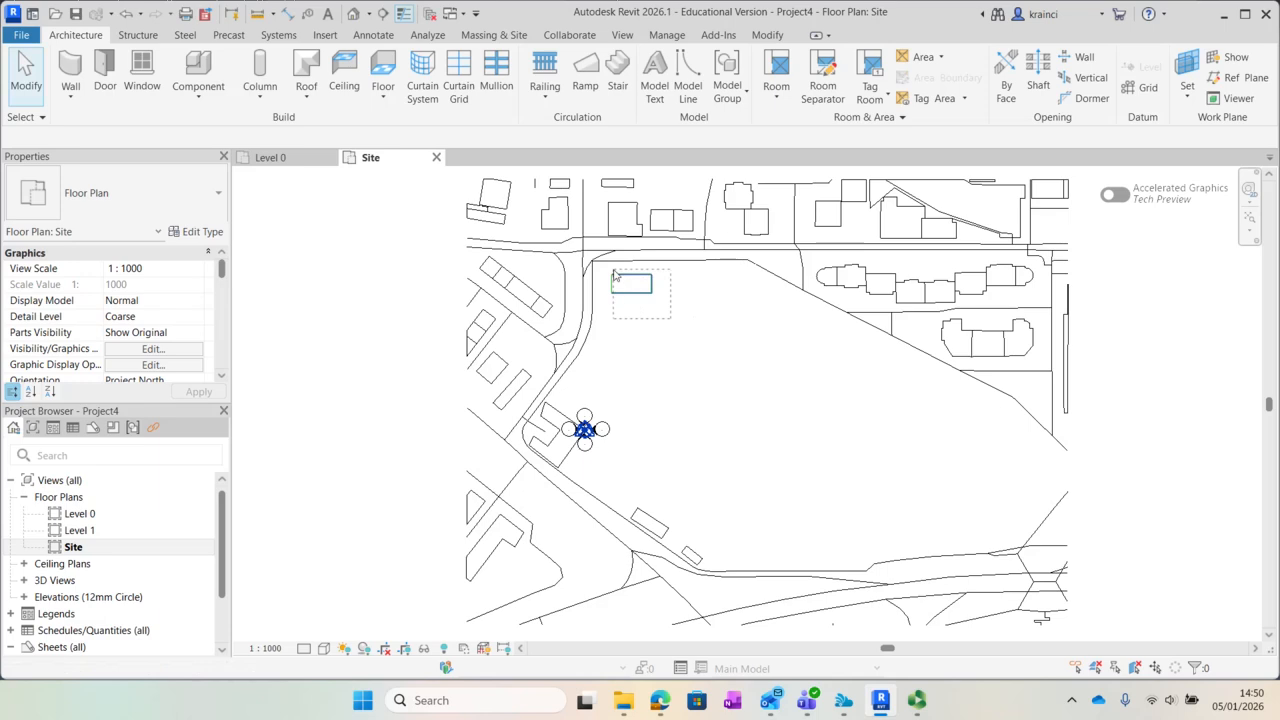
- Copy the whole model-line rectangle straight south of the original, within the plot
{"action": "left_click_drag", "start_coordinate": [605, 275], "coordinate": [604, 270]}
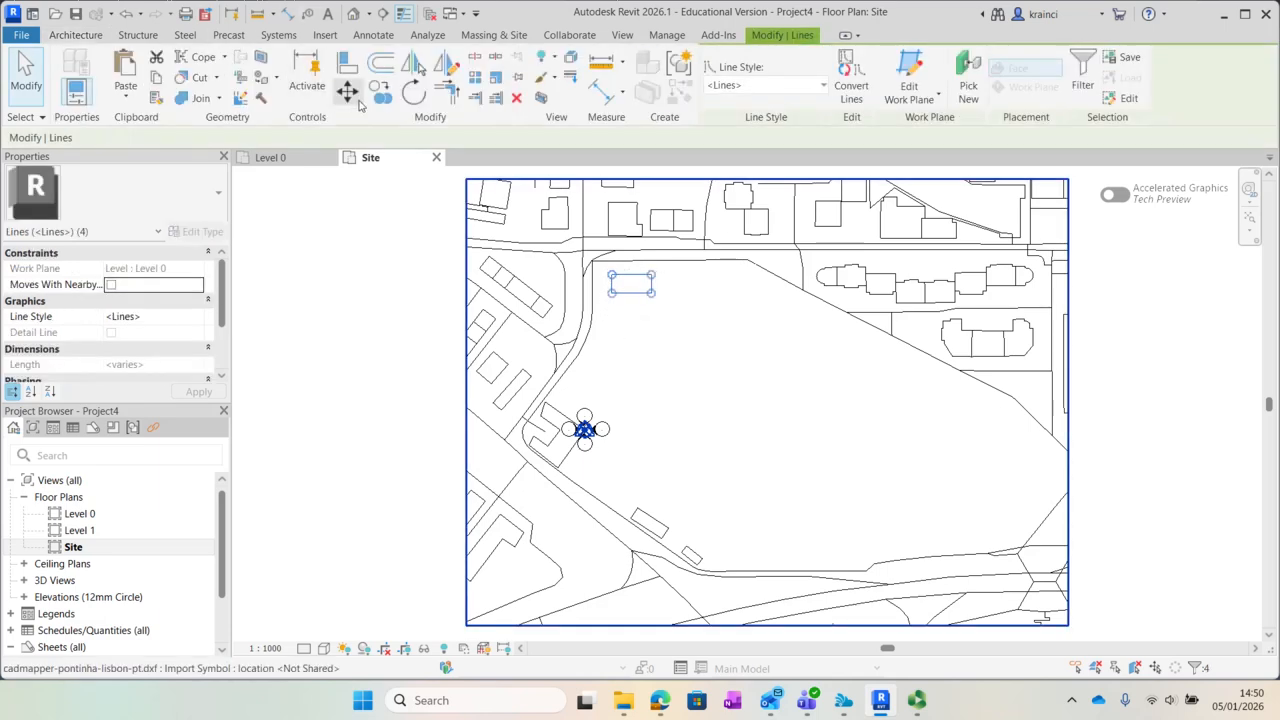
{"action": "left_click", "coordinate": [380, 90]}
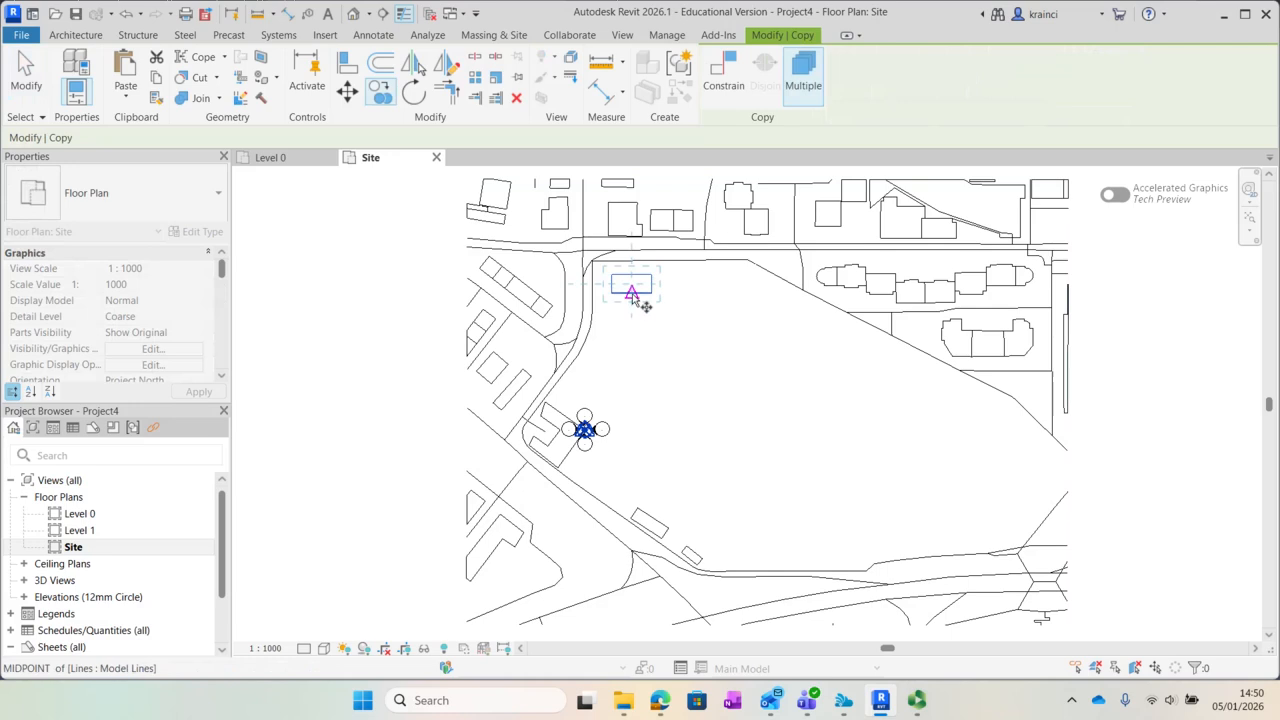
{"action": "left_click", "coordinate": [632, 287]}
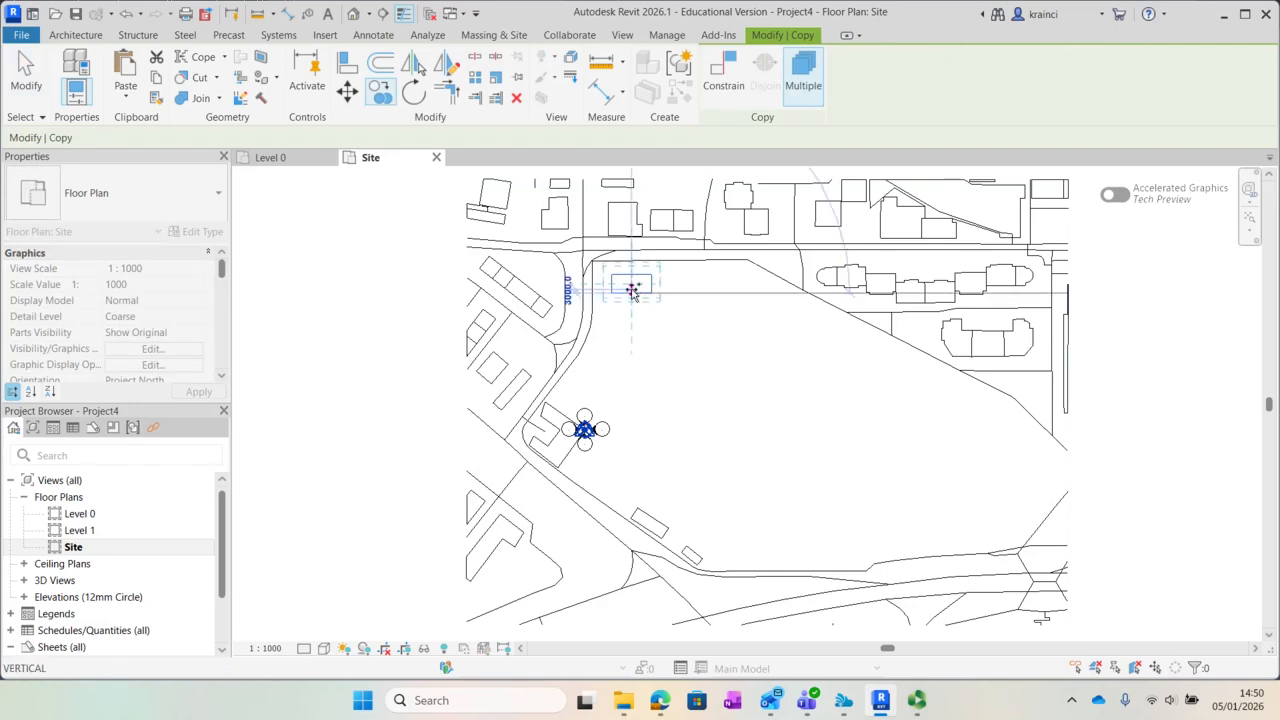
{"action": "left_click", "coordinate": [633, 351]}
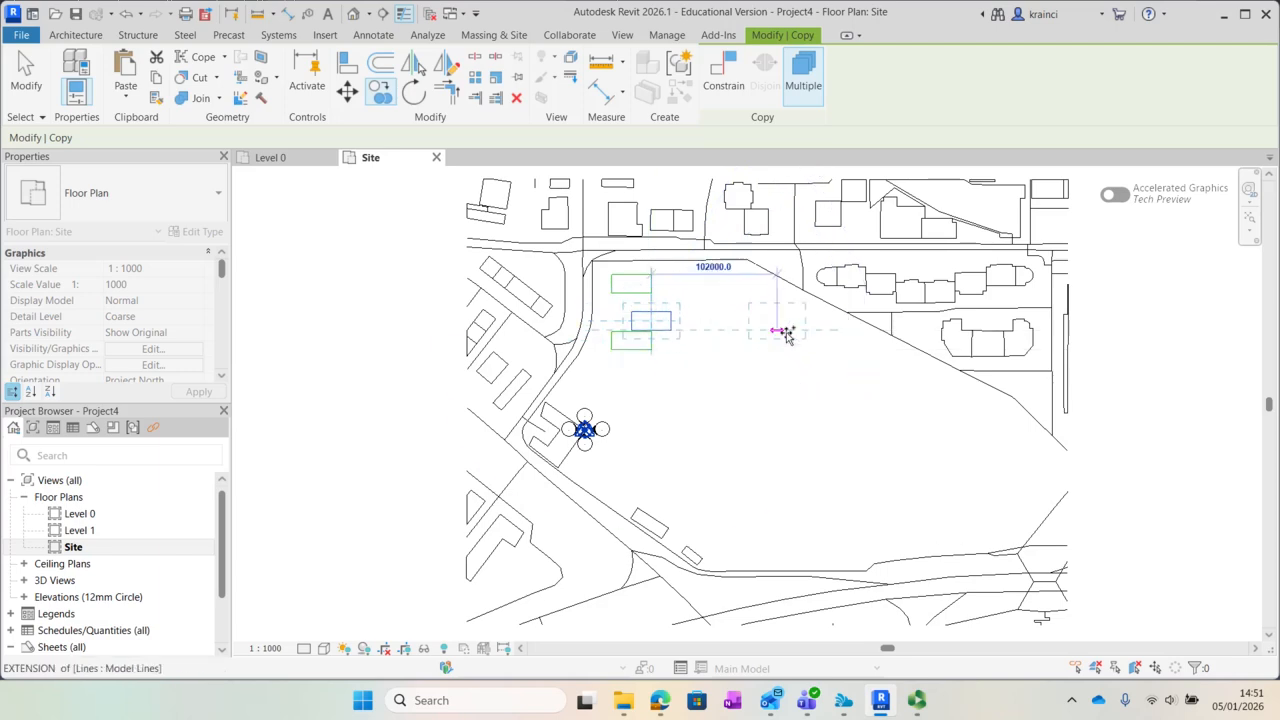
{"action": "left_click", "coordinate": [617, 330]}
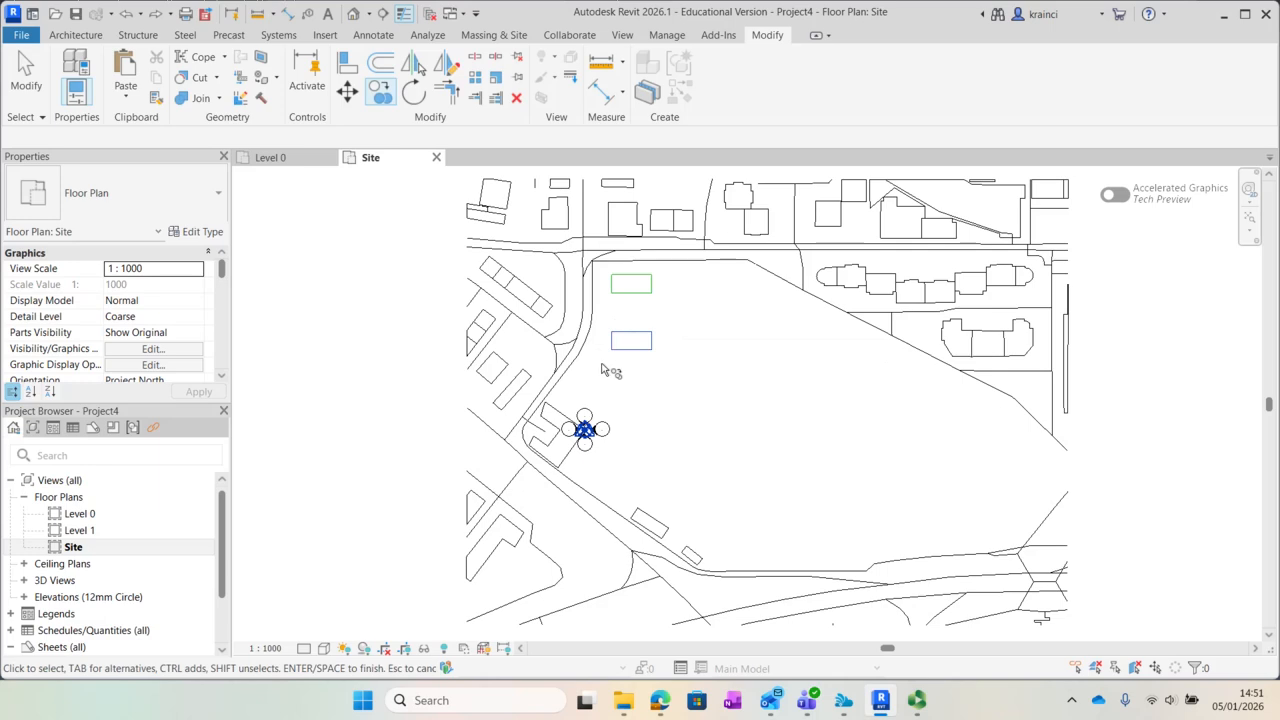
{"action": "key", "text": "Escape"}
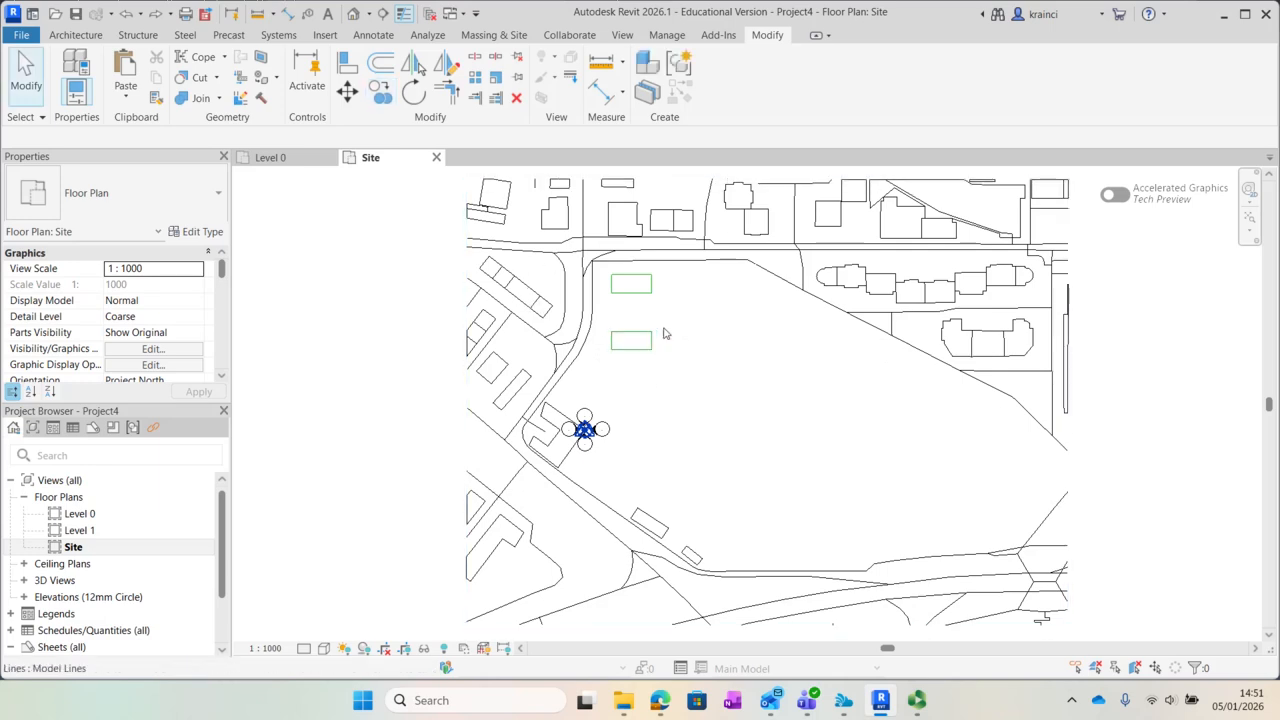
- Rotate the copied rectangle about 60° clockwise around its southwest corner
{"action": "left_click_drag", "start_coordinate": [665, 321], "coordinate": [596, 364]}
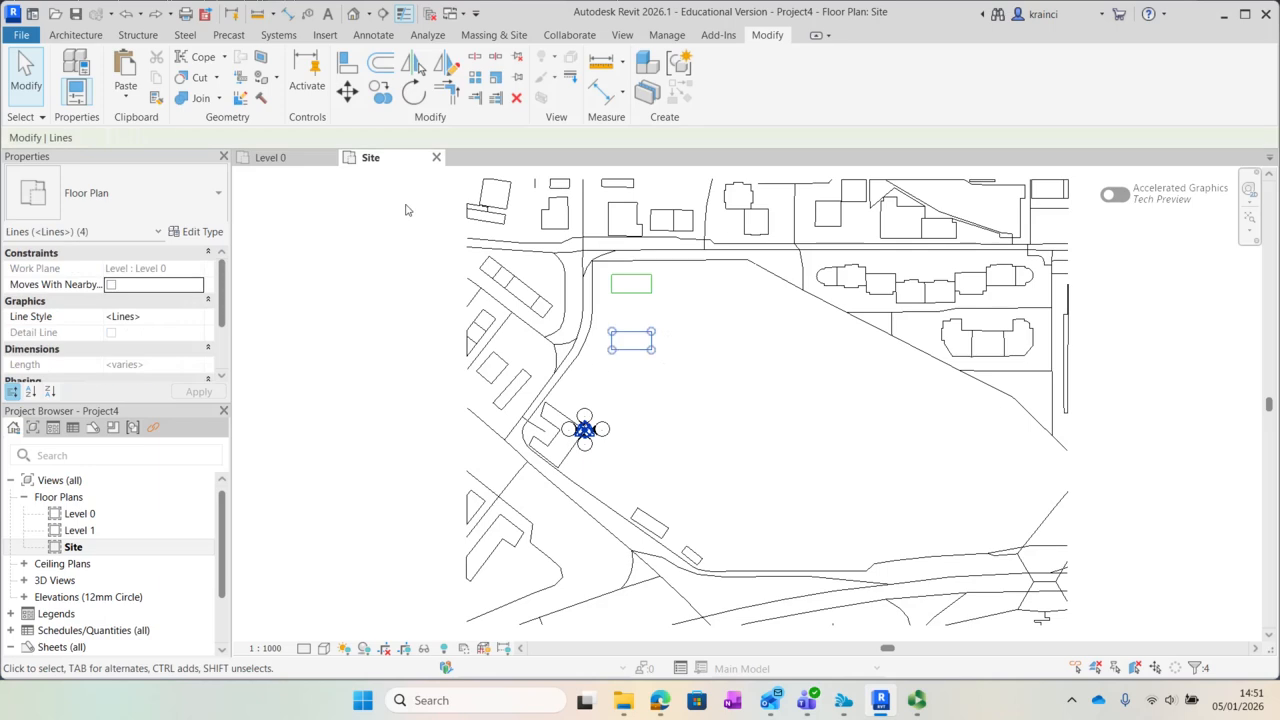
{"action": "left_click", "coordinate": [413, 92]}
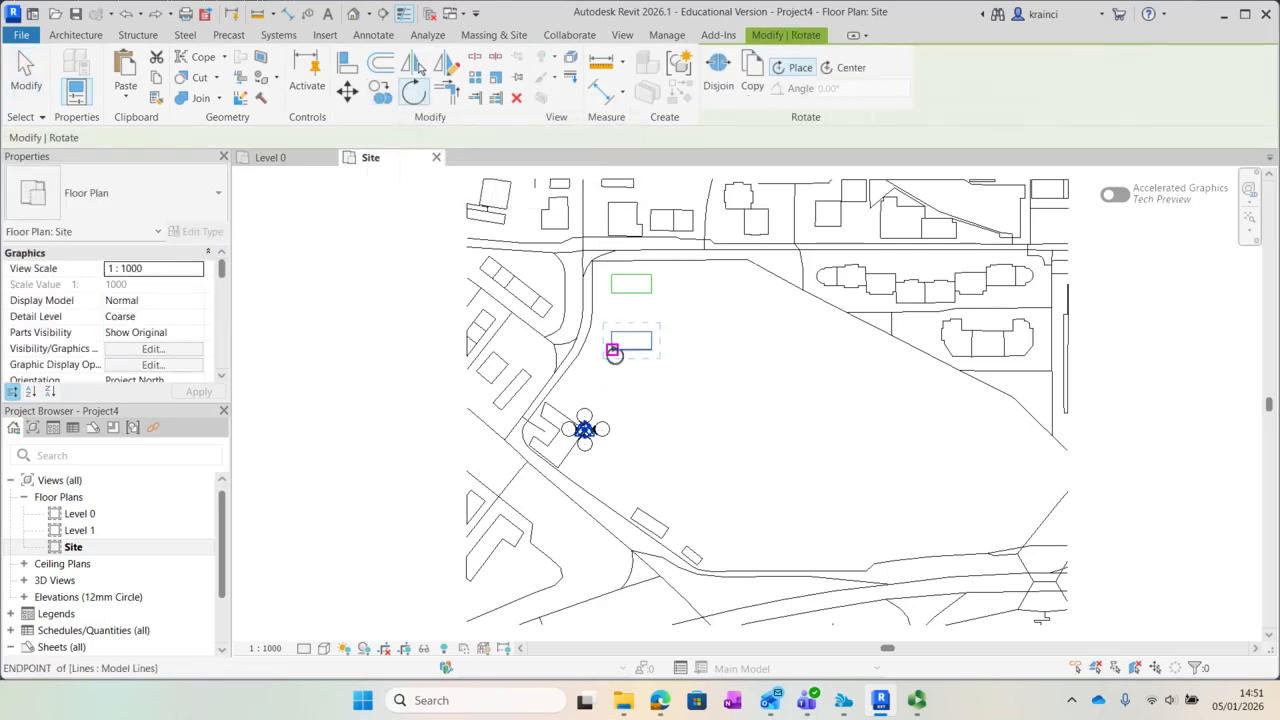
{"action": "left_click", "coordinate": [611, 350]}
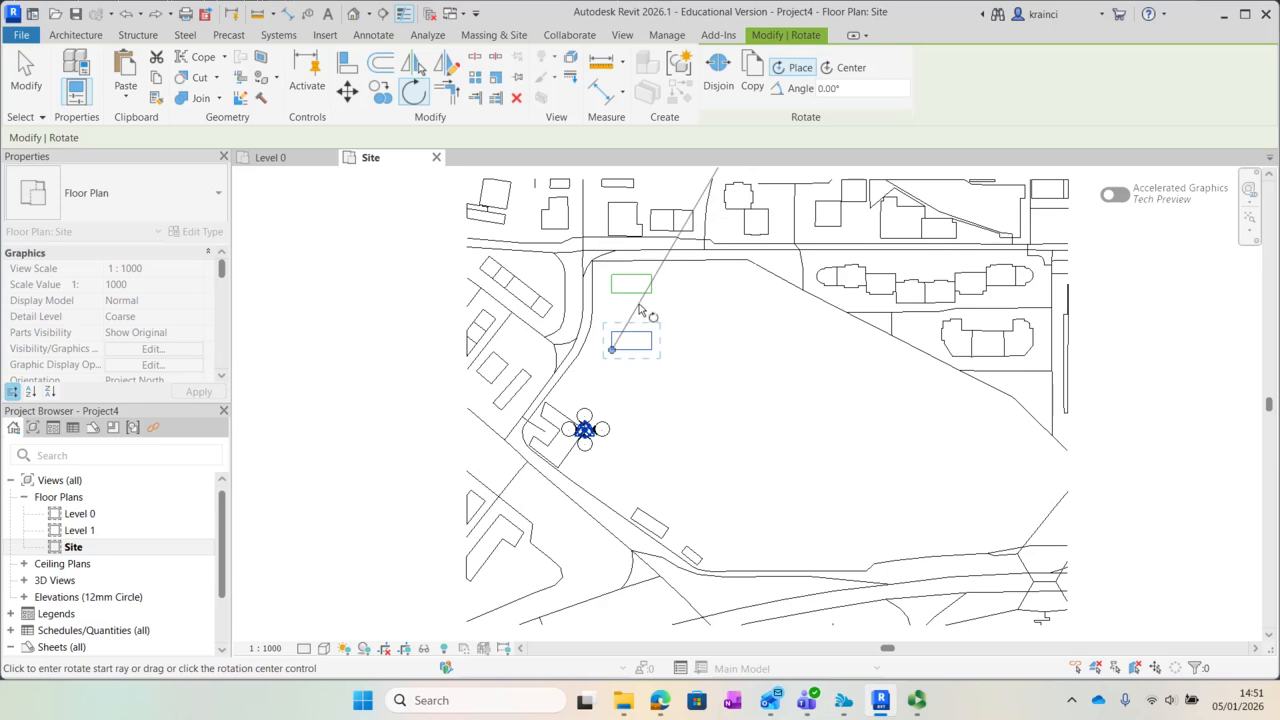
{"action": "left_click", "coordinate": [640, 309]}
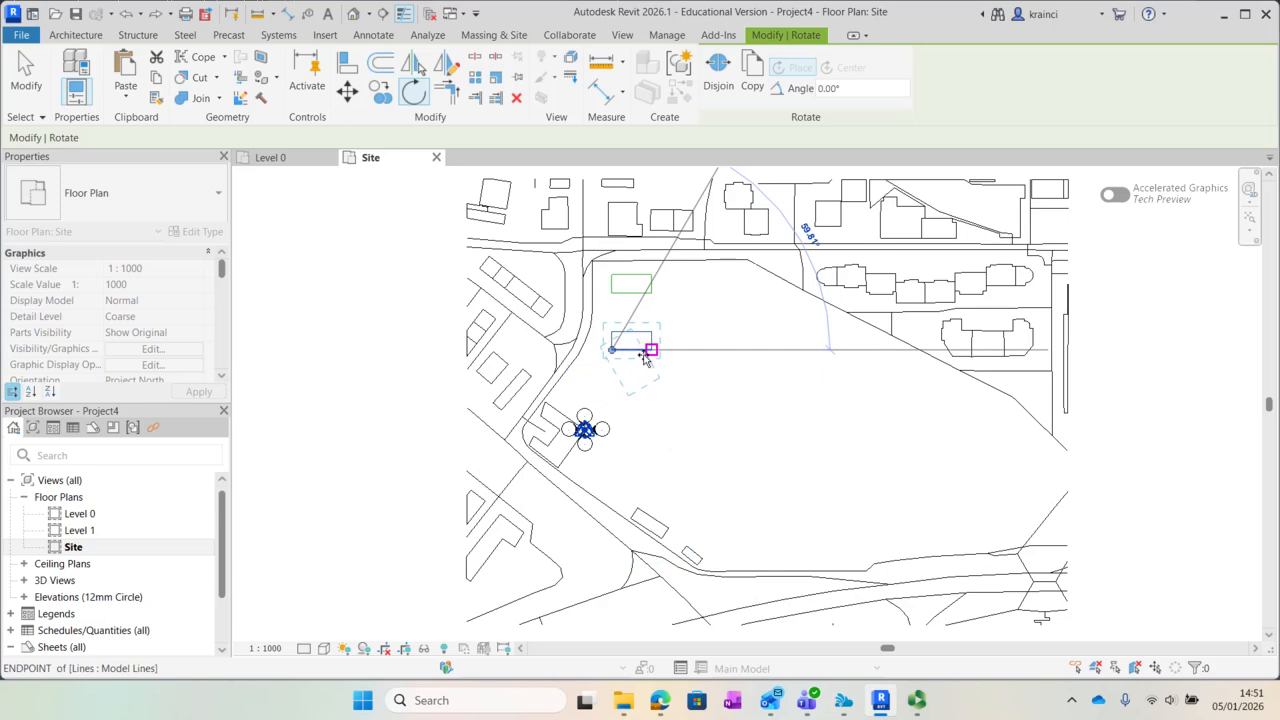
{"action": "left_click", "coordinate": [645, 356]}
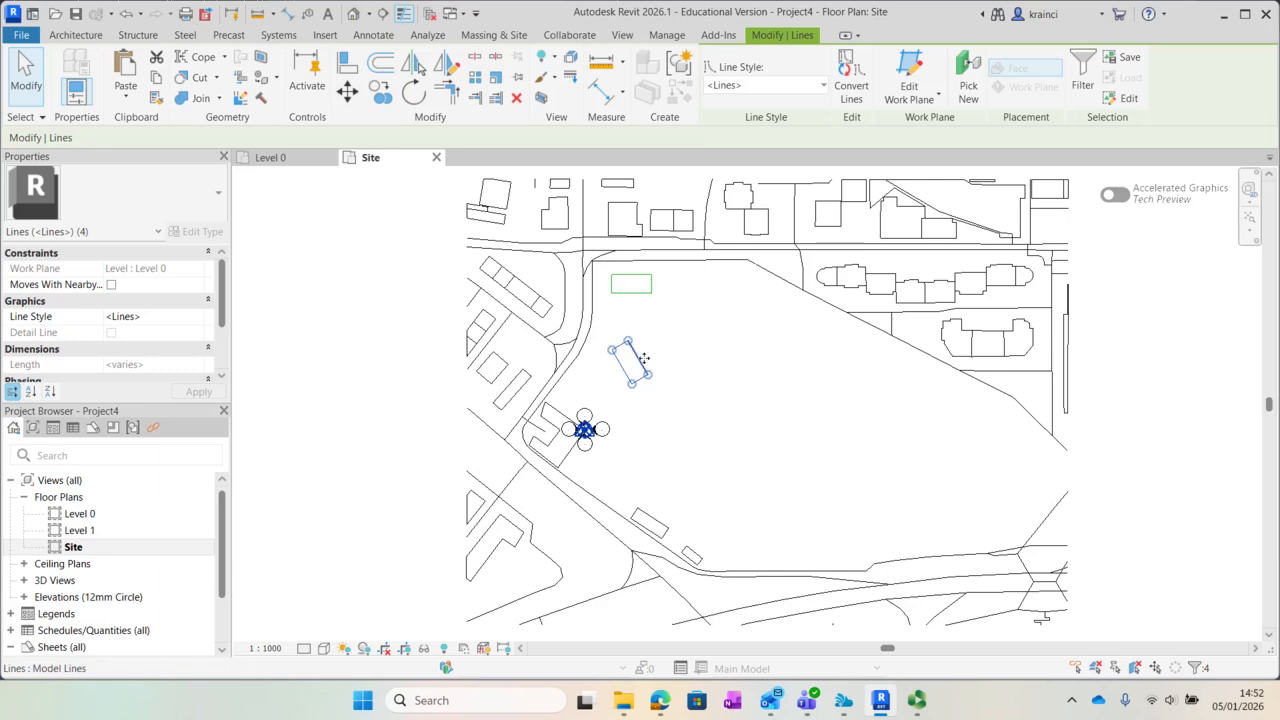
{"action": "left_click", "coordinate": [671, 403]}
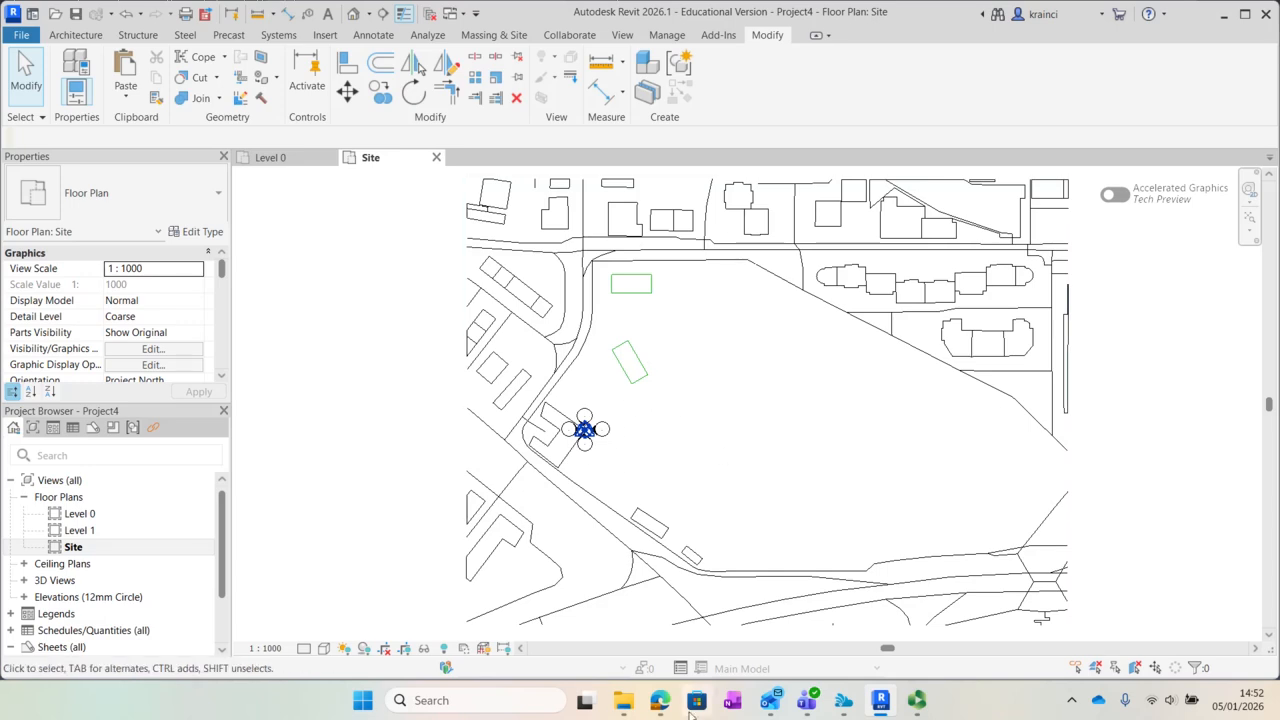
- Switch to Google Maps in the browser and snip the satellite image of the green plot and its surrounding roads
{"action": "left_click", "coordinate": [660, 700]}
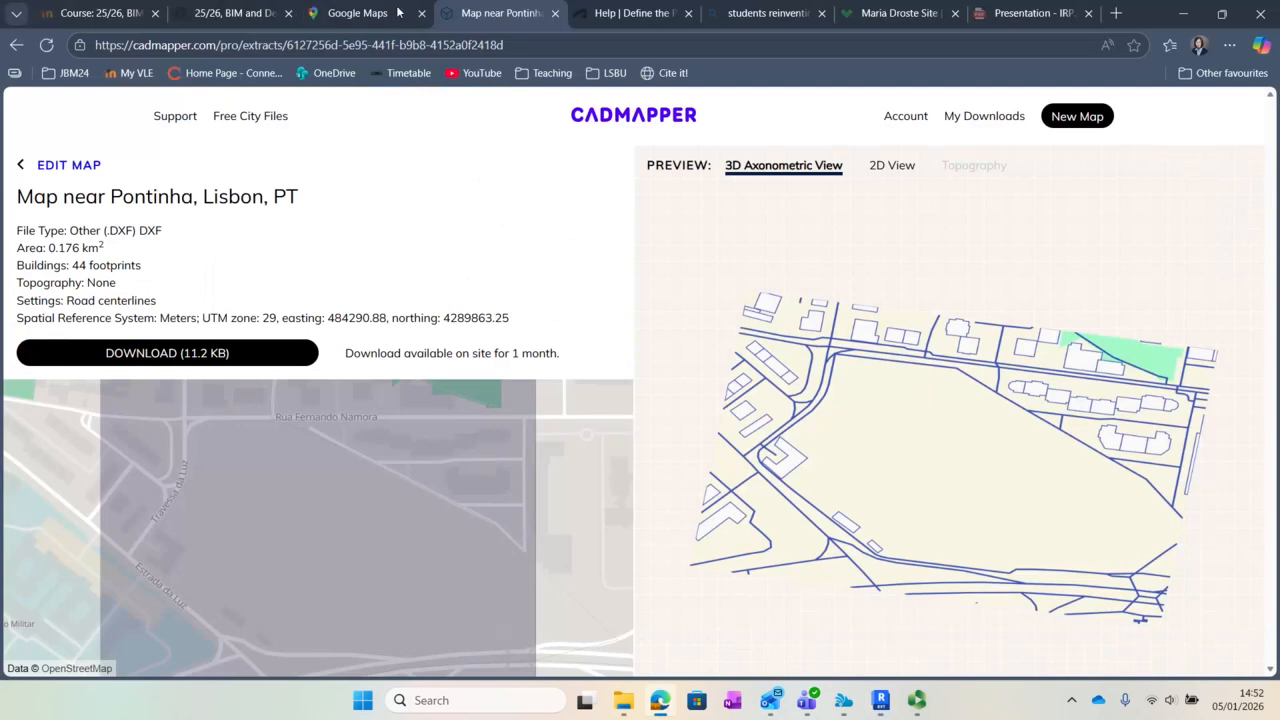
{"action": "left_click", "coordinate": [363, 13]}
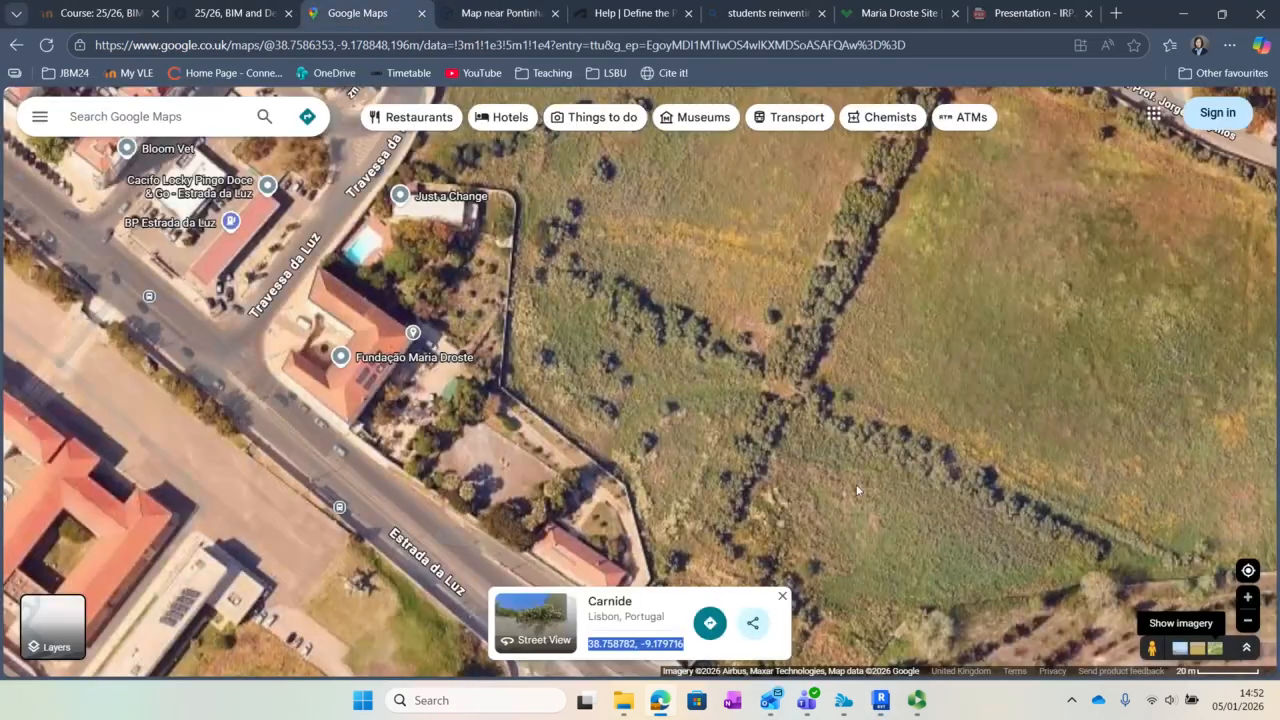
{"action": "scroll", "coordinate": [856, 484], "scroll_direction": "down", "scroll_amount": 3}
{"action": "scroll", "coordinate": [776, 469], "scroll_direction": "down", "scroll_amount": 3}
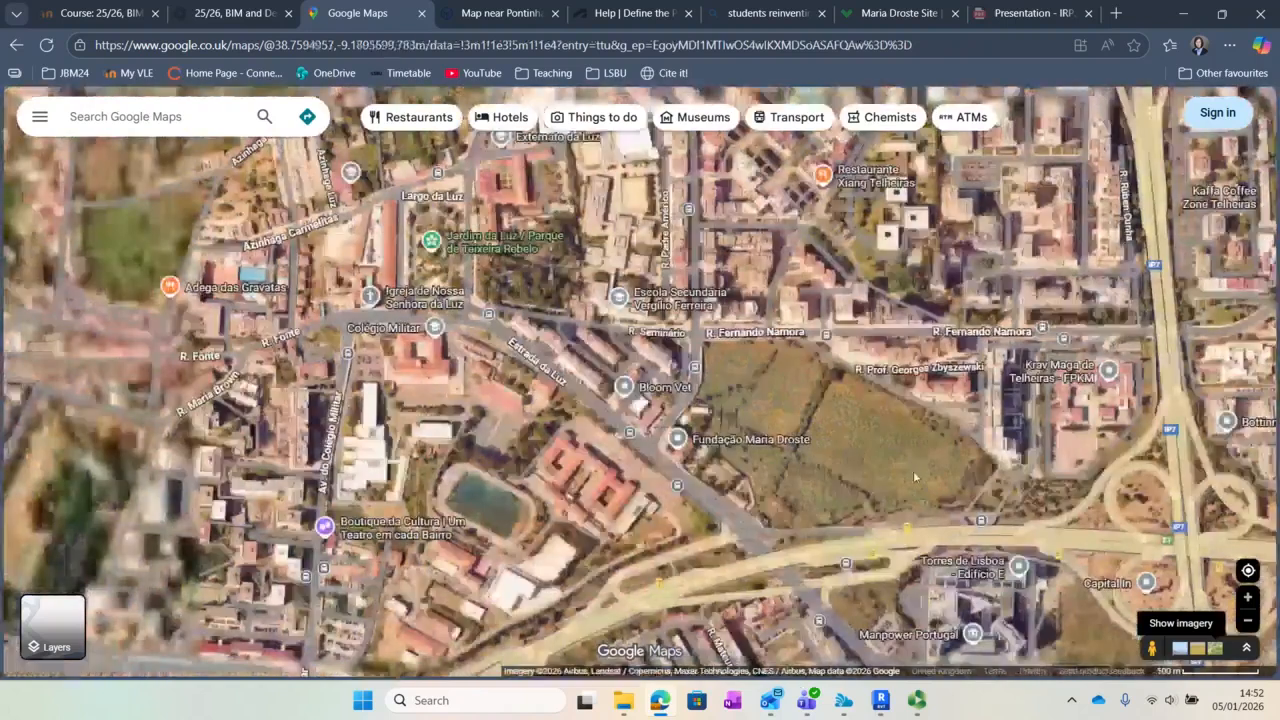
{"action": "left_click_drag", "start_coordinate": [877, 461], "coordinate": [689, 448]}
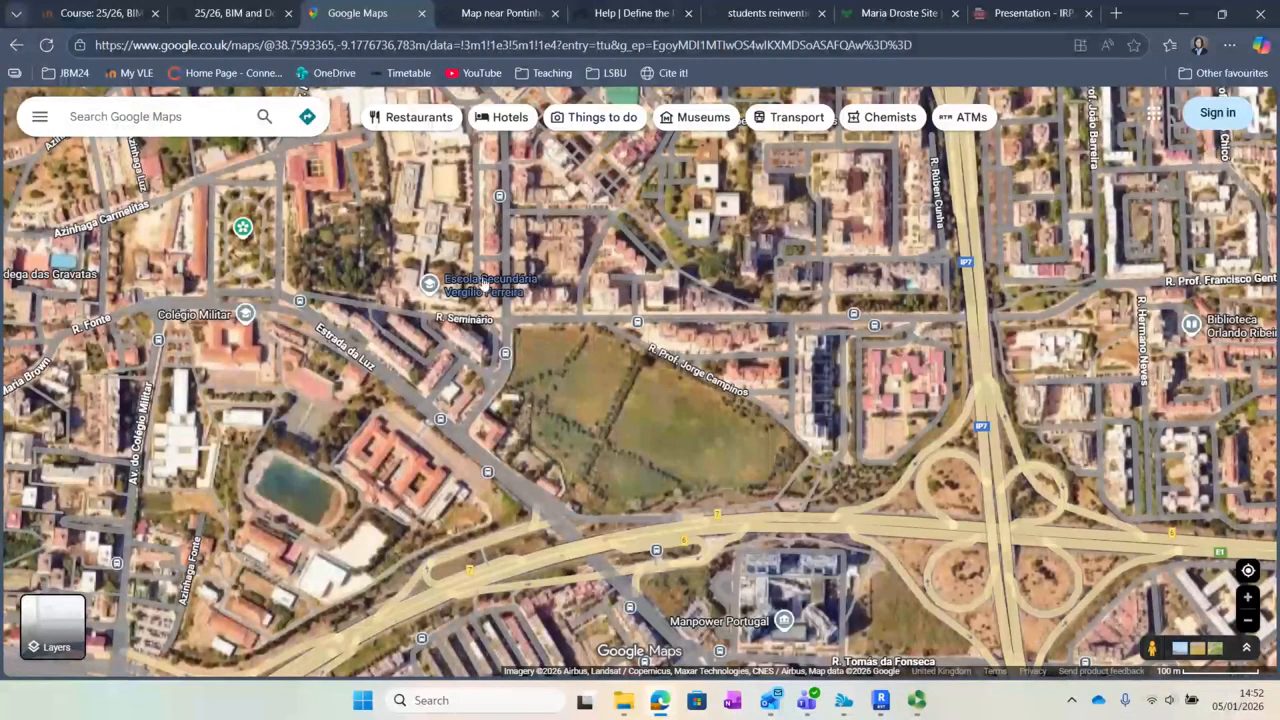
{"action": "mouse_move", "coordinate": [507, 283]}
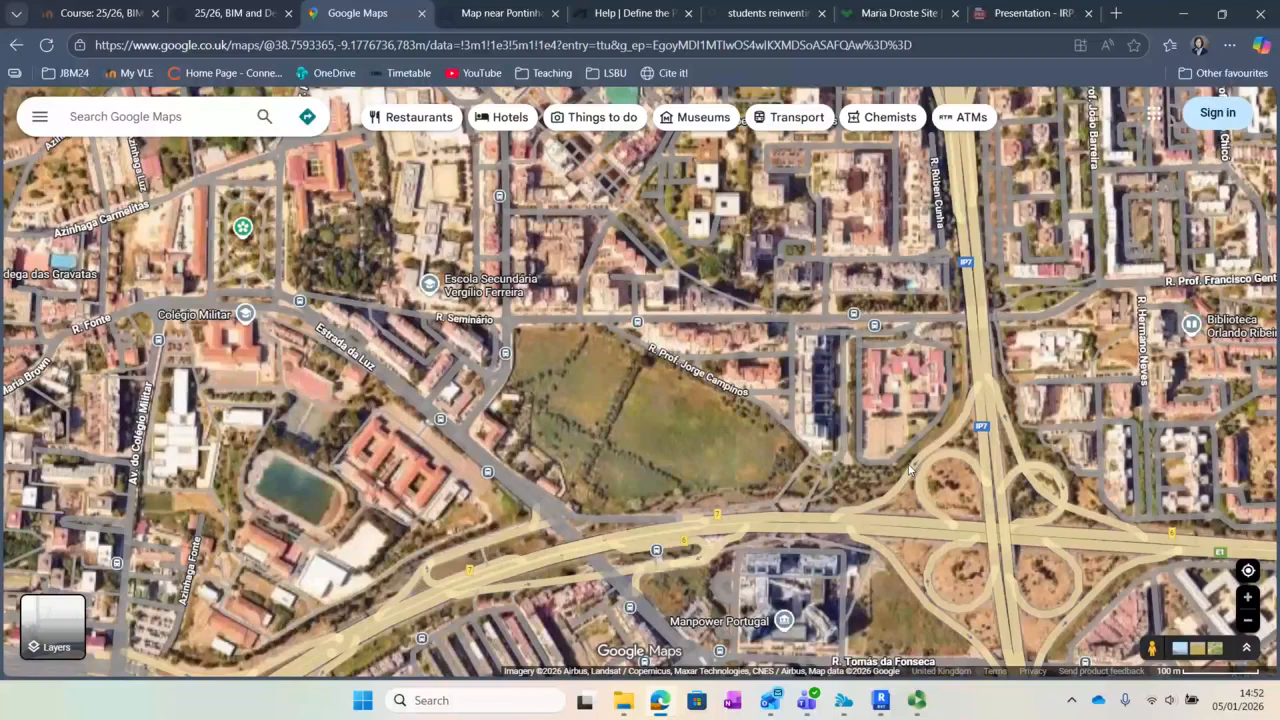
{"action": "key", "text": "shift+super+s"}
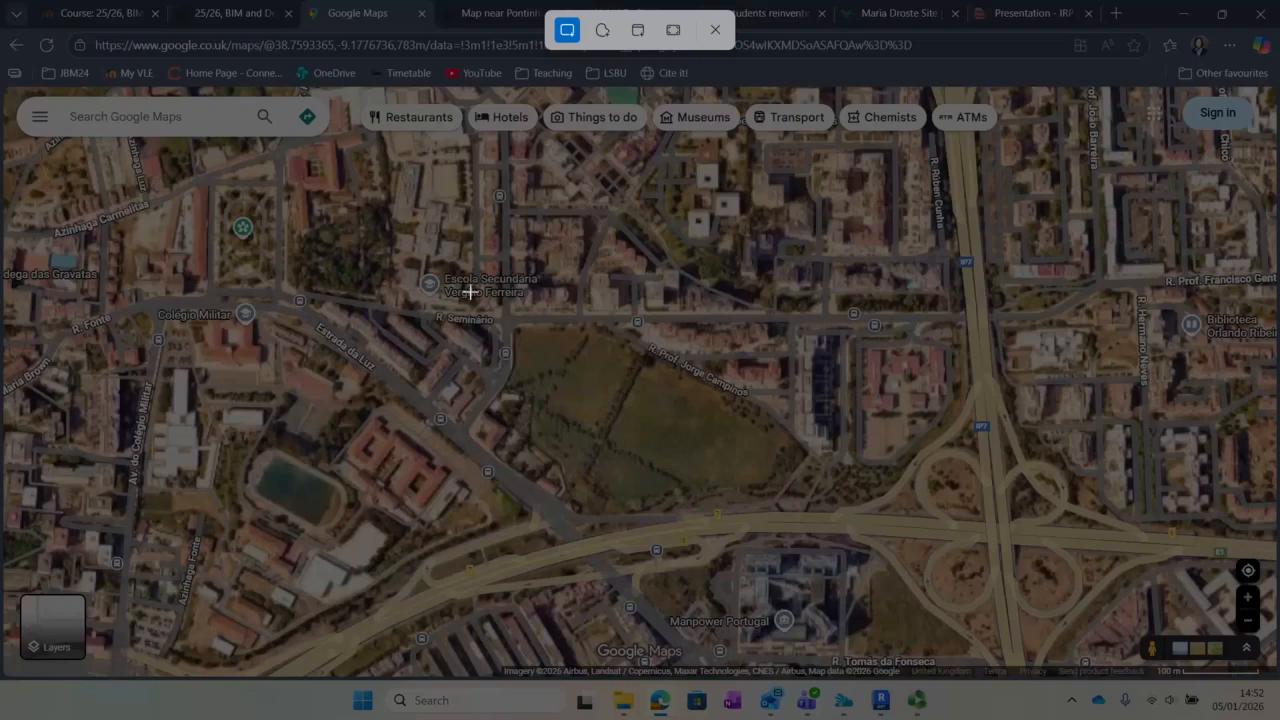
{"action": "left_click_drag", "start_coordinate": [470, 291], "coordinate": [692, 524]}
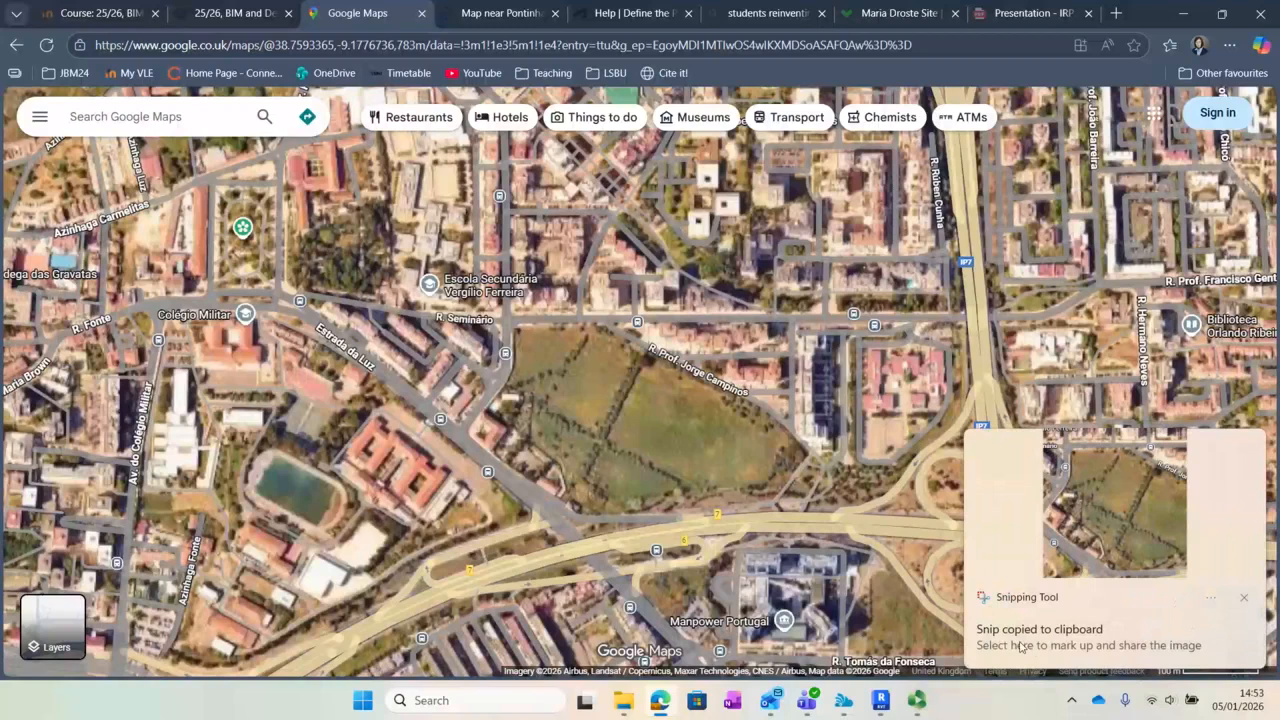
- Open the snip in Snipping Tool and save it to Downloads as a PNG named Lisbon
{"action": "left_click", "coordinate": [1021, 645]}
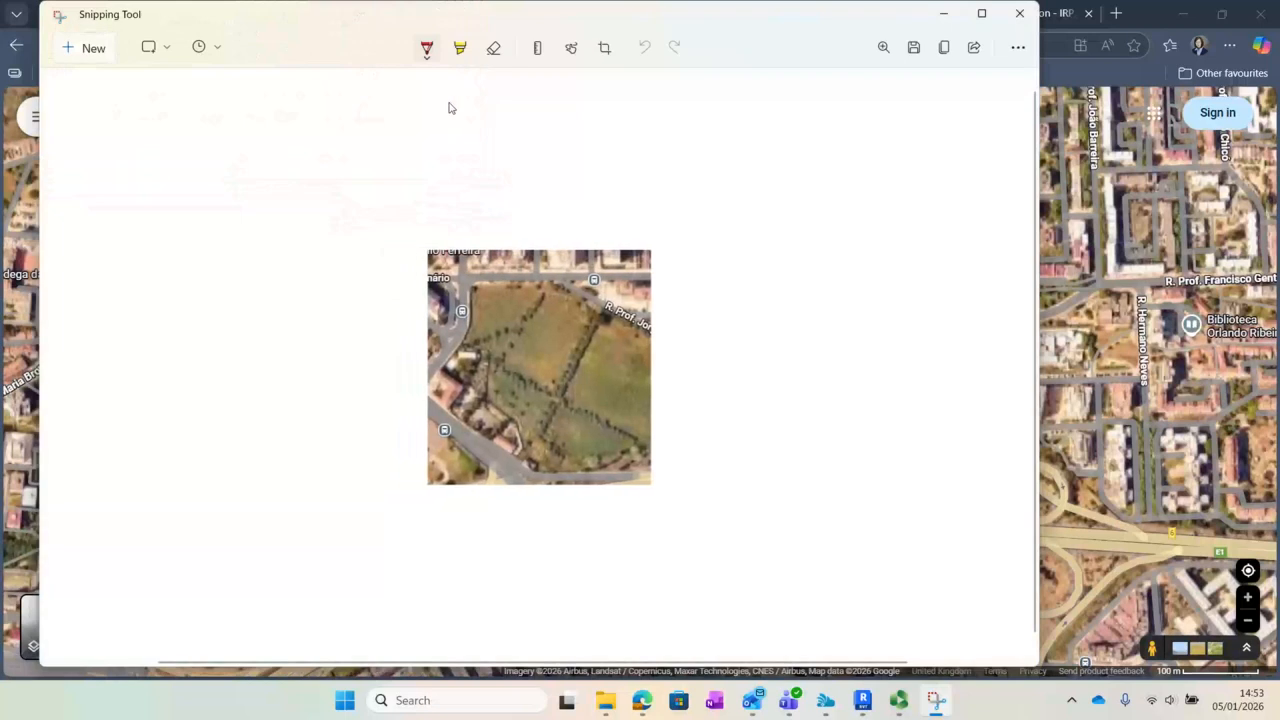
{"action": "left_click", "coordinate": [914, 49]}
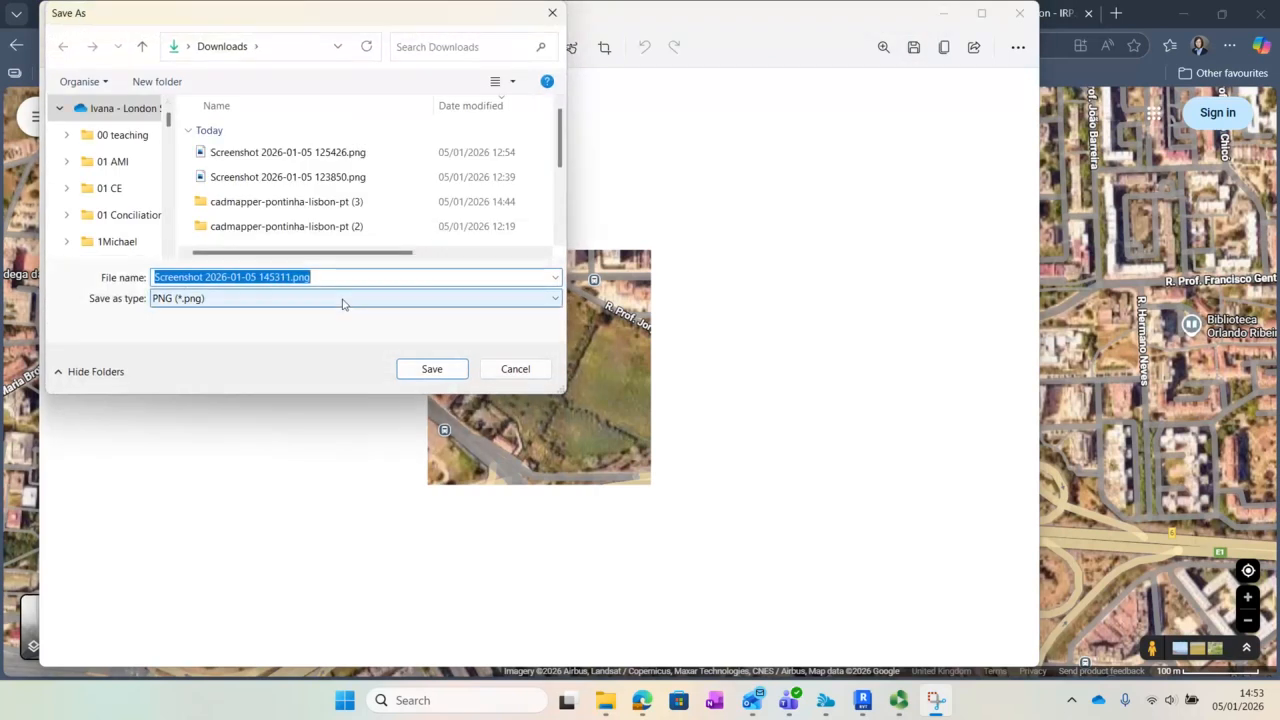
{"action": "type", "text": "Li"}
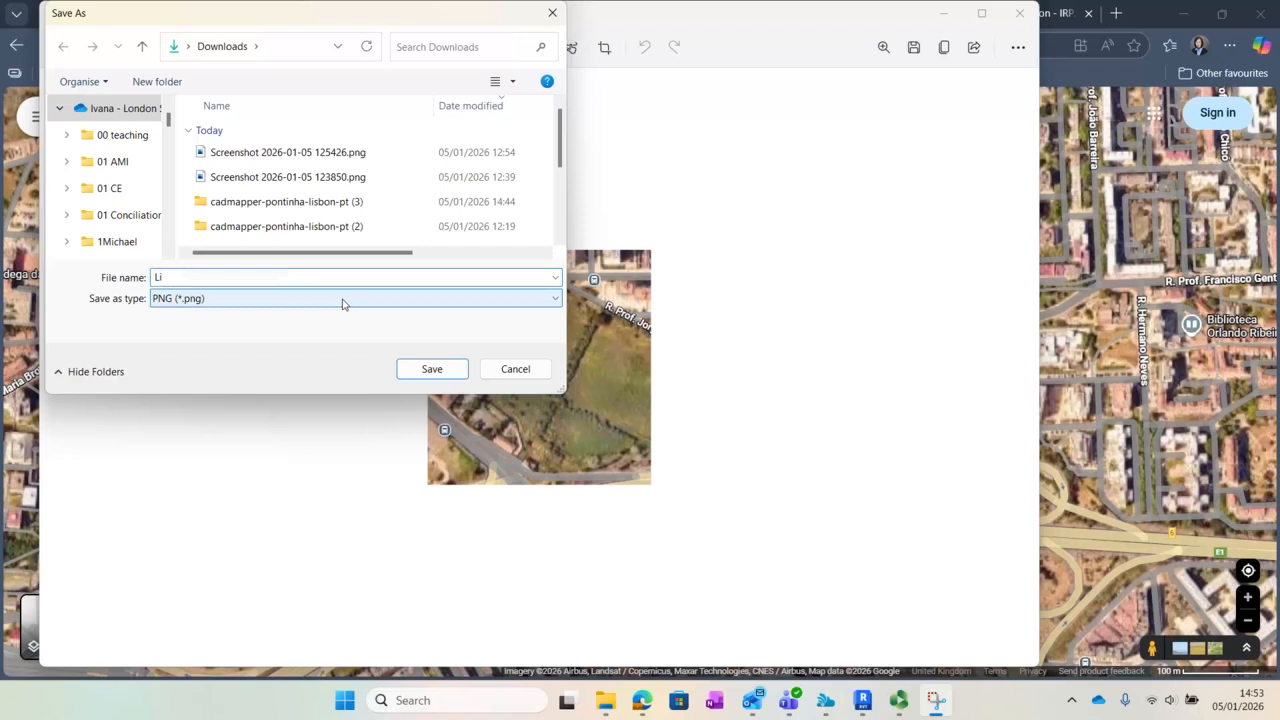
{"action": "type", "text": "sbon"}
{"action": "key", "text": "Return"}
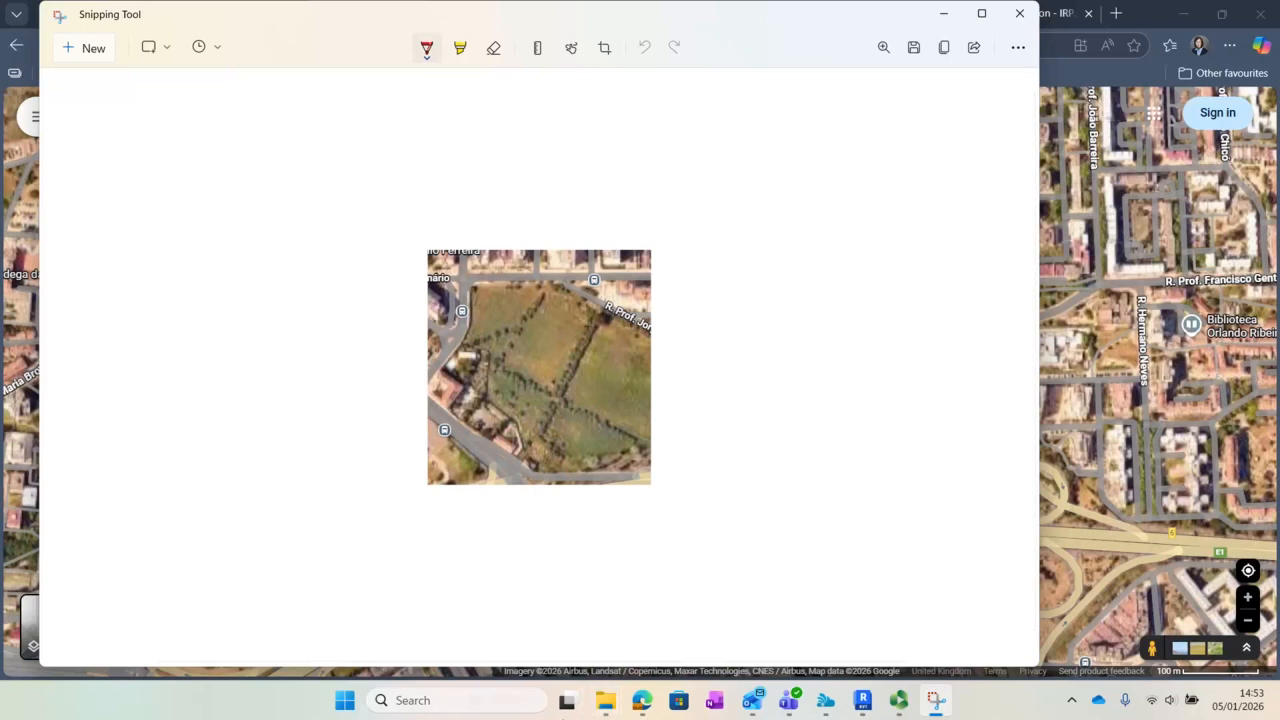
- Switch back to Revit, link the image Lisbon.png from Downloads and place it in the middle of the plot in the Site plan
{"action": "left_click", "coordinate": [862, 700]}
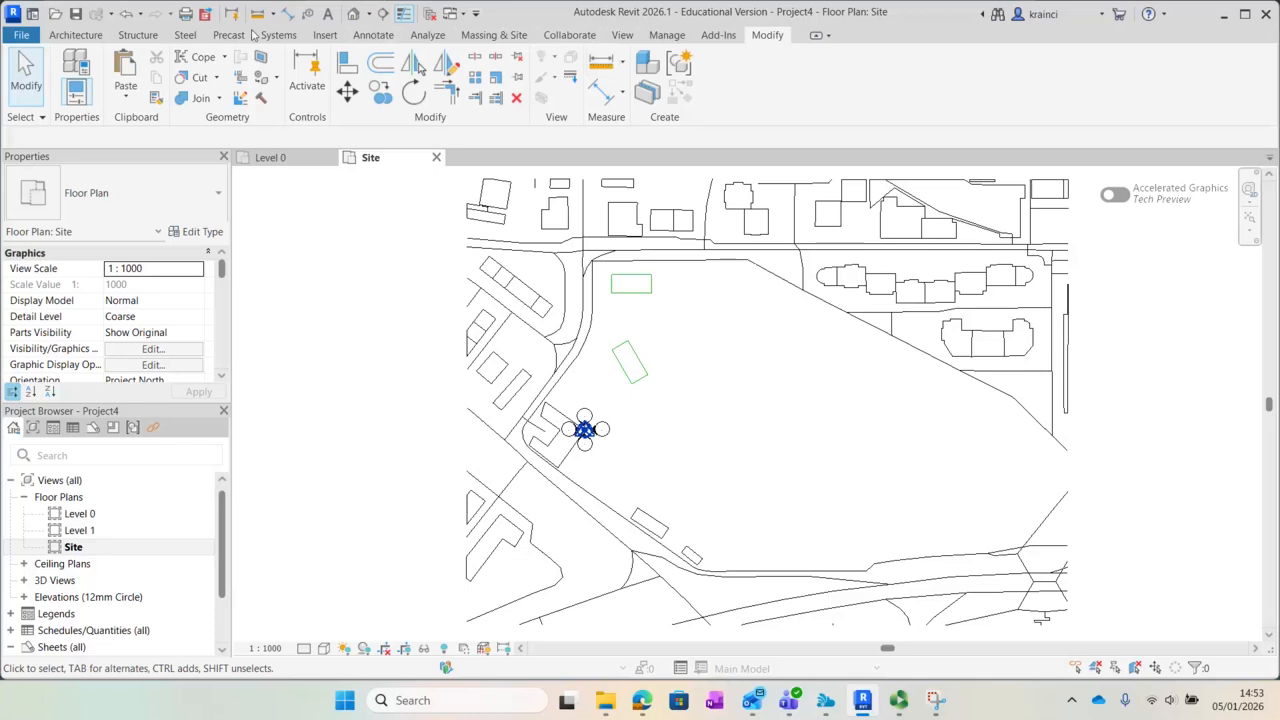
{"action": "left_click", "coordinate": [322, 36]}
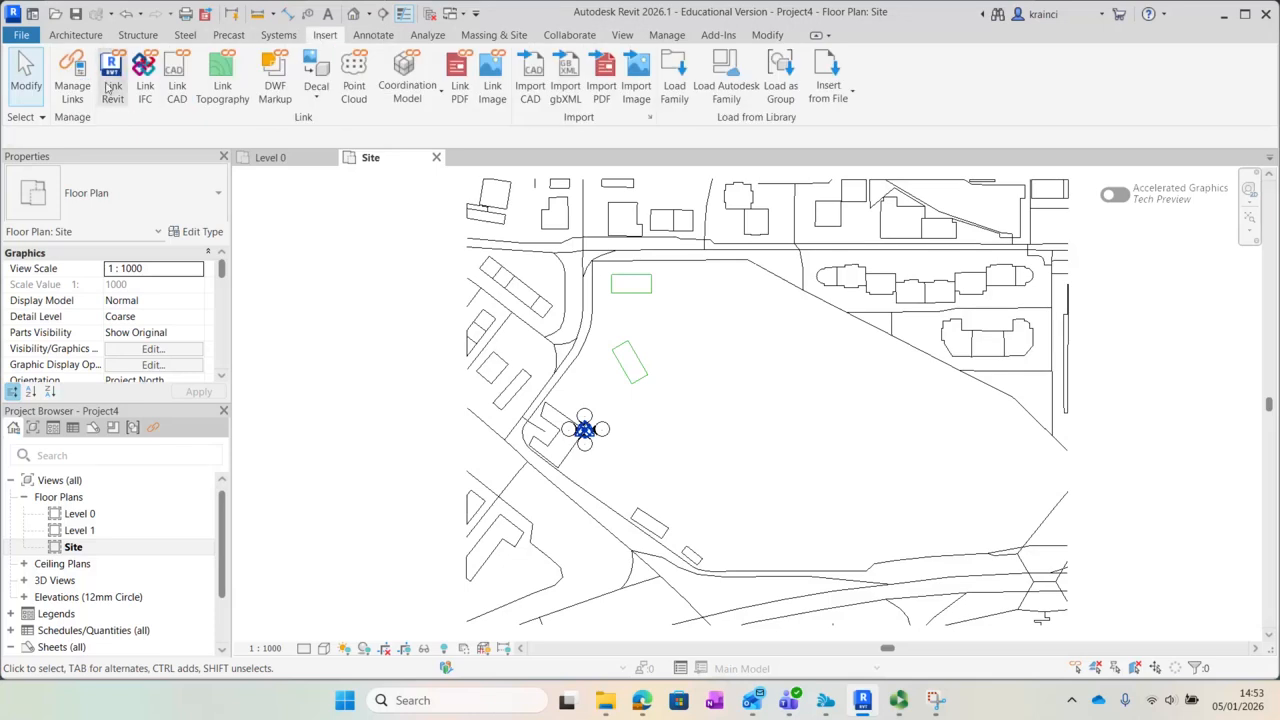
{"action": "left_click", "coordinate": [493, 90]}
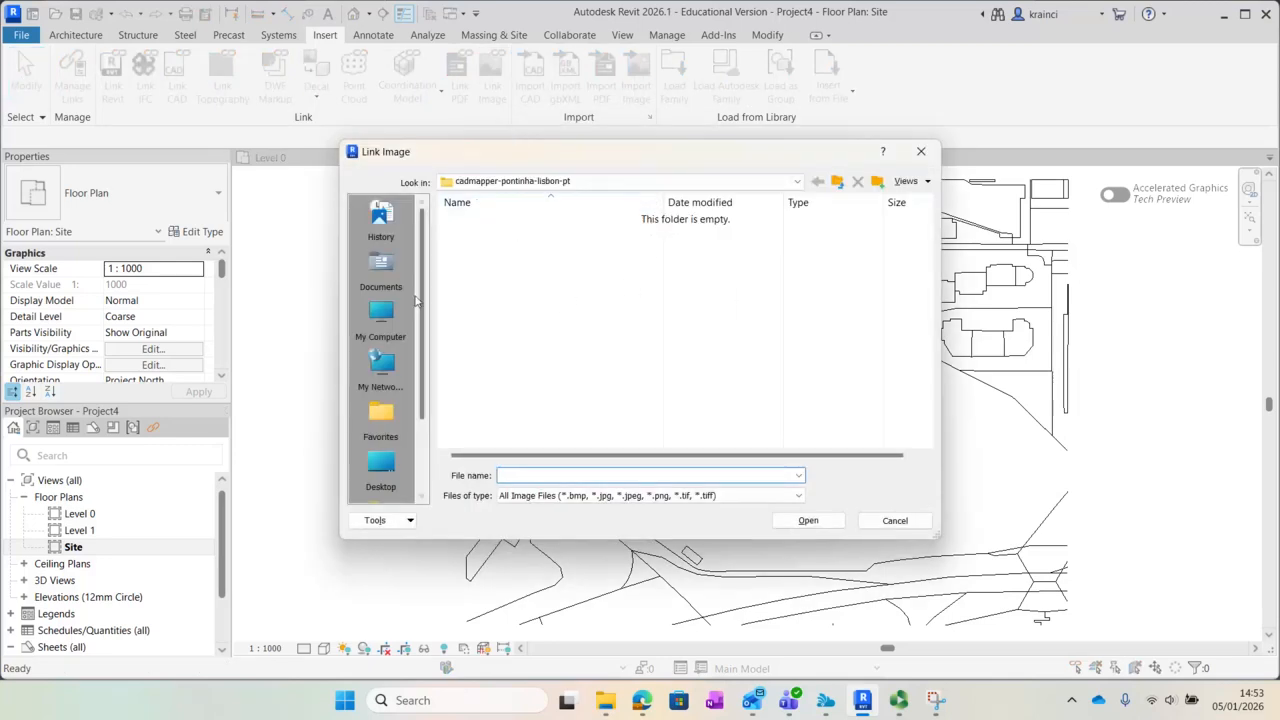
{"action": "left_click", "coordinate": [837, 181]}
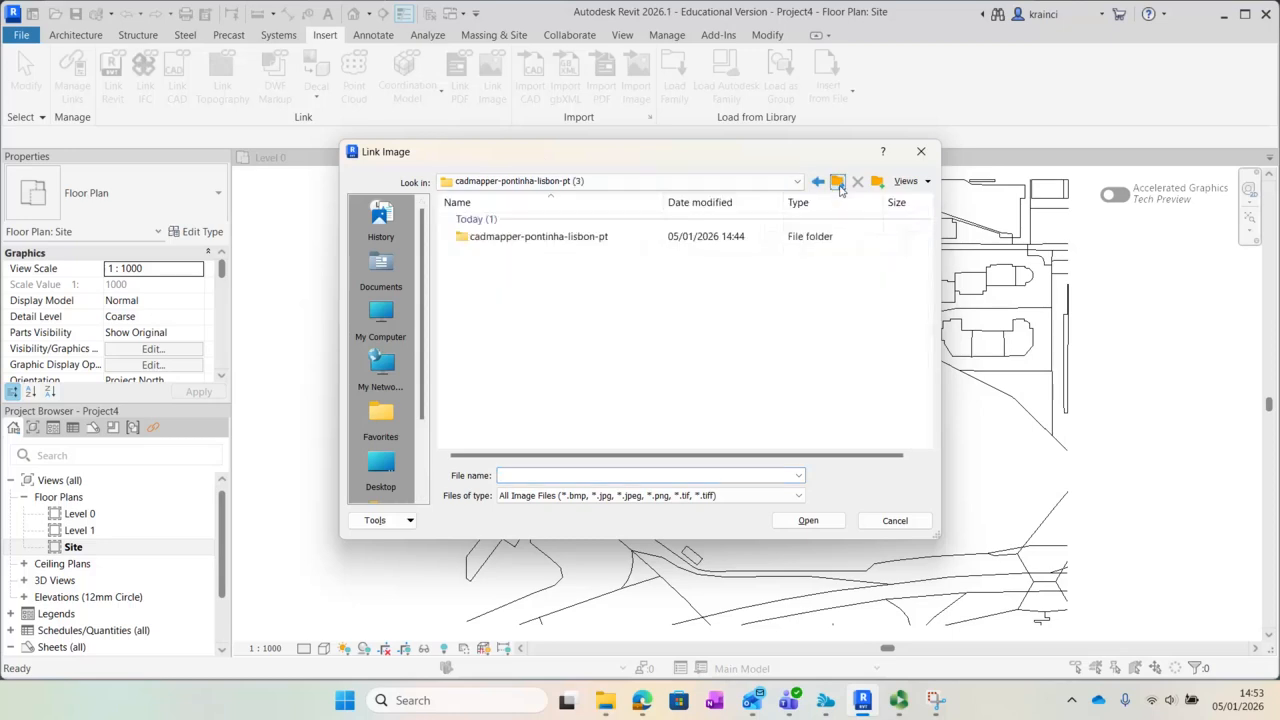
{"action": "left_click", "coordinate": [838, 182]}
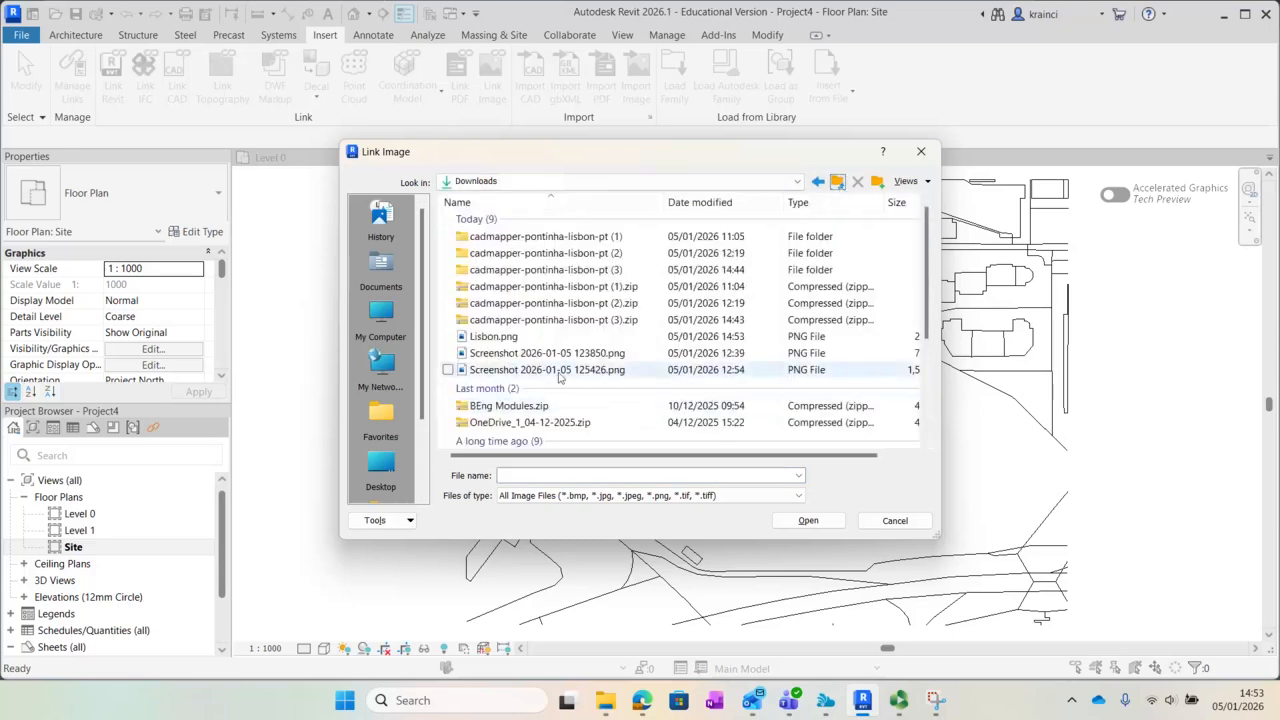
{"action": "double_click", "coordinate": [515, 337]}
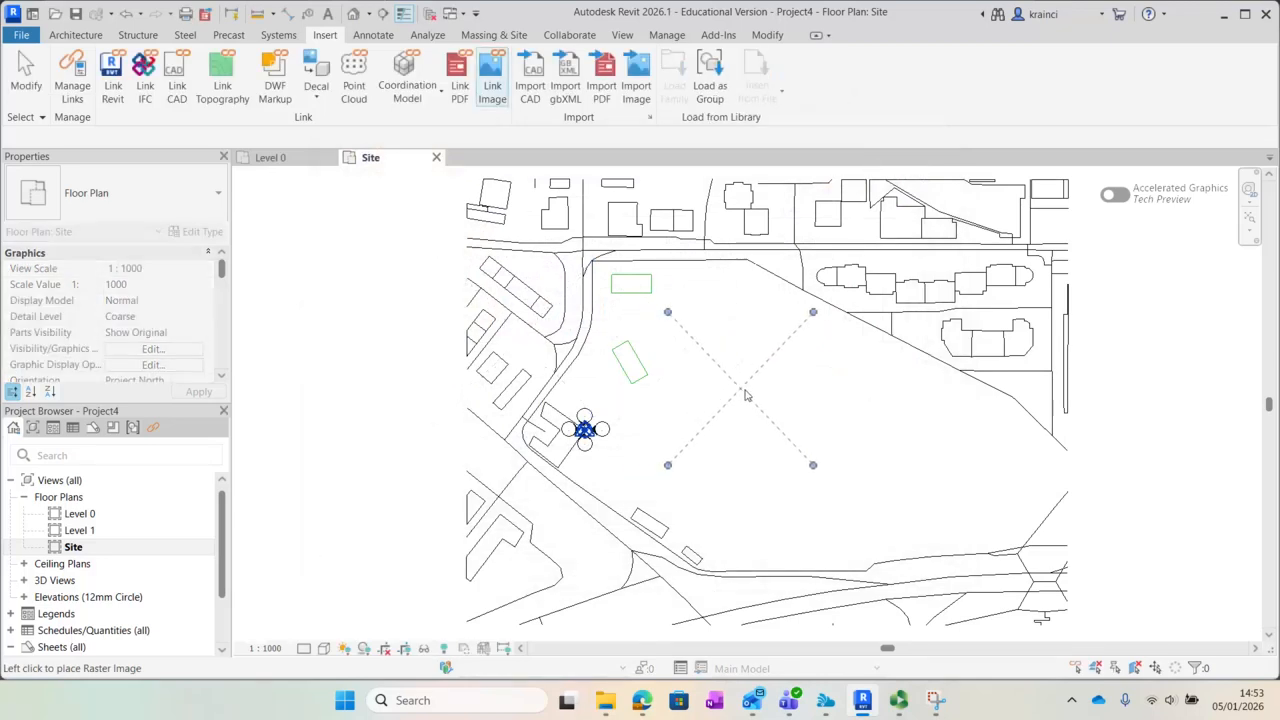
{"action": "left_click", "coordinate": [716, 394]}
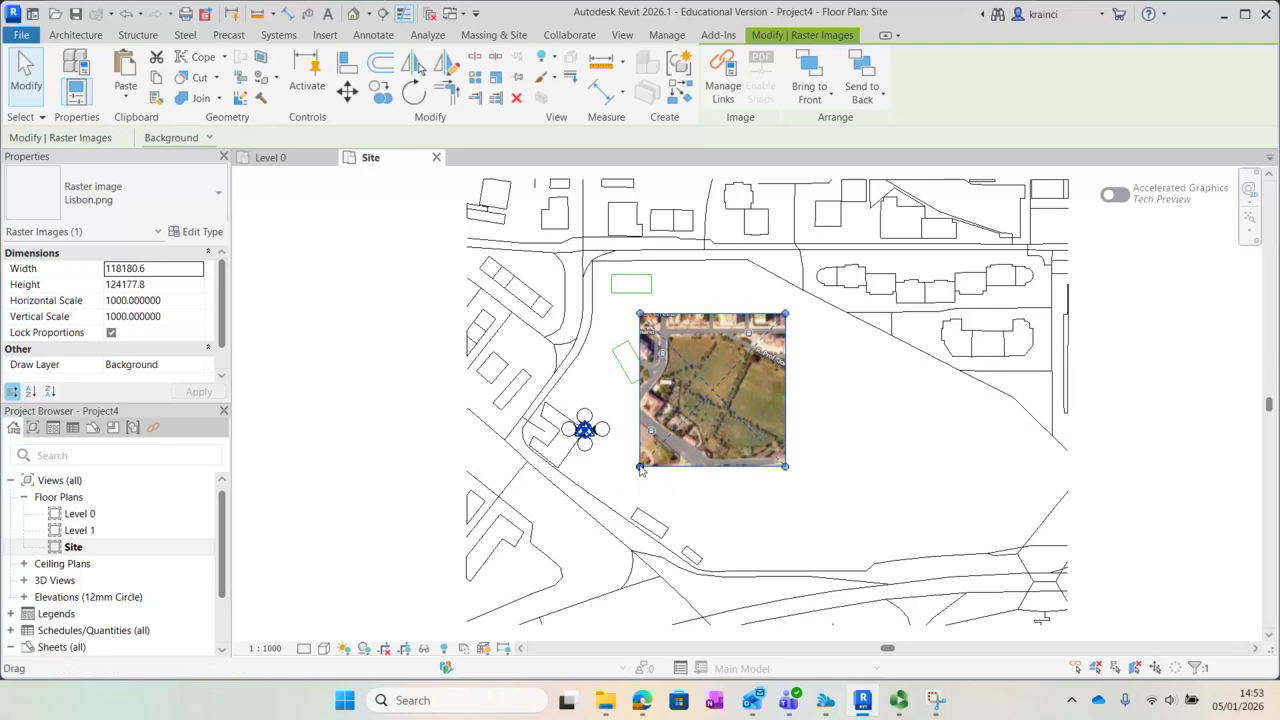
- Enlarge the linked satellite image to a width of about 268,067 and shift it roughly over the plot
{"action": "left_click_drag", "start_coordinate": [641, 472], "coordinate": [559, 517]}
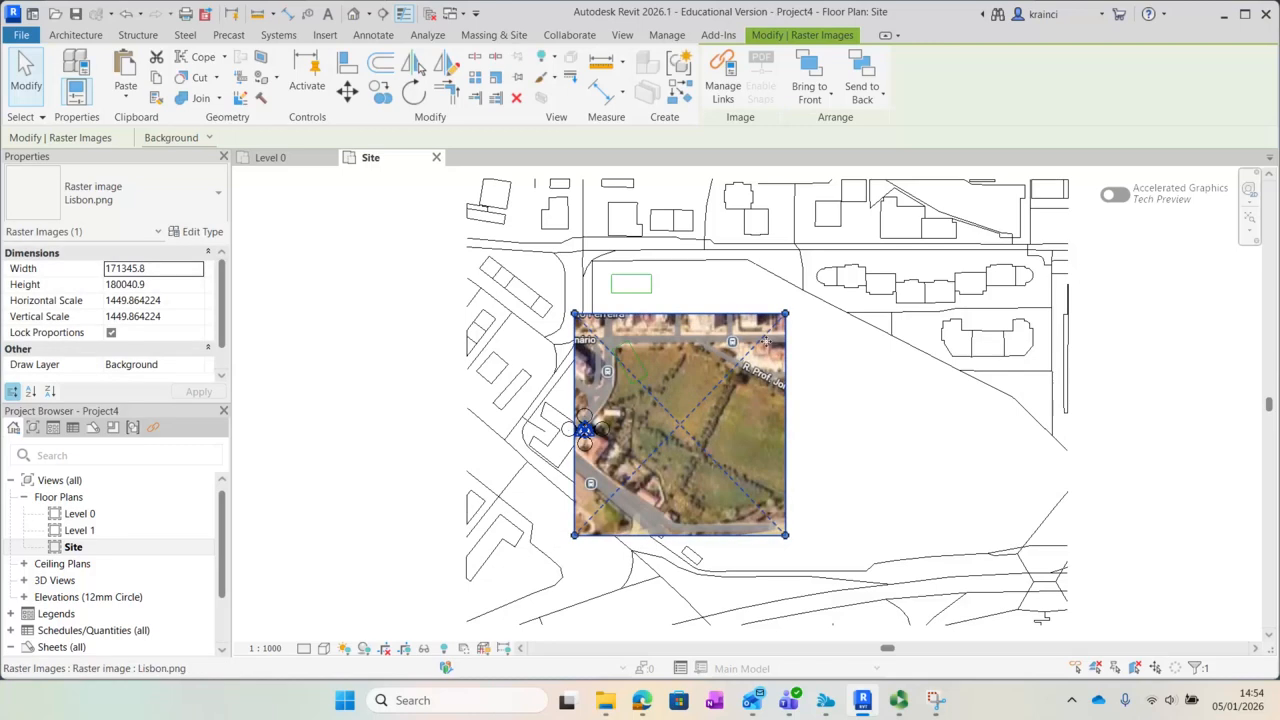
{"action": "left_click_drag", "start_coordinate": [786, 315], "coordinate": [870, 320]}
{"action": "left_click_drag", "start_coordinate": [748, 416], "coordinate": [835, 409]}
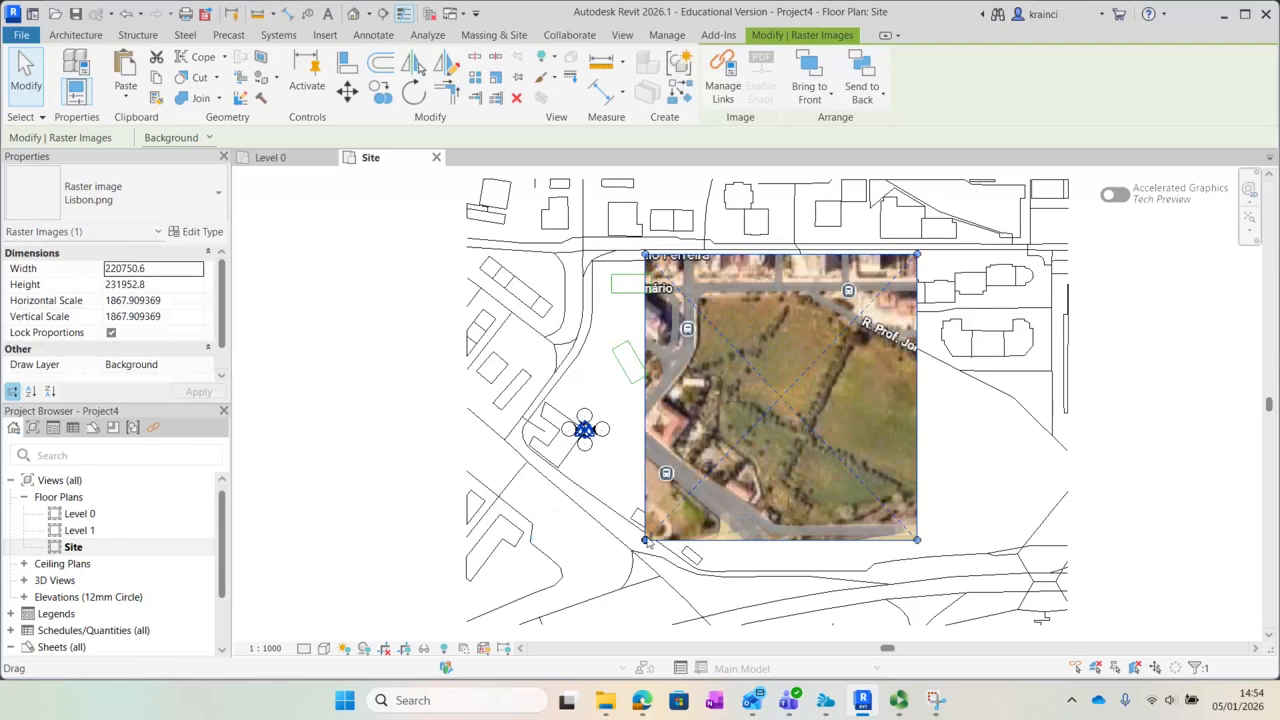
{"action": "left_click_drag", "start_coordinate": [645, 540], "coordinate": [626, 560]}
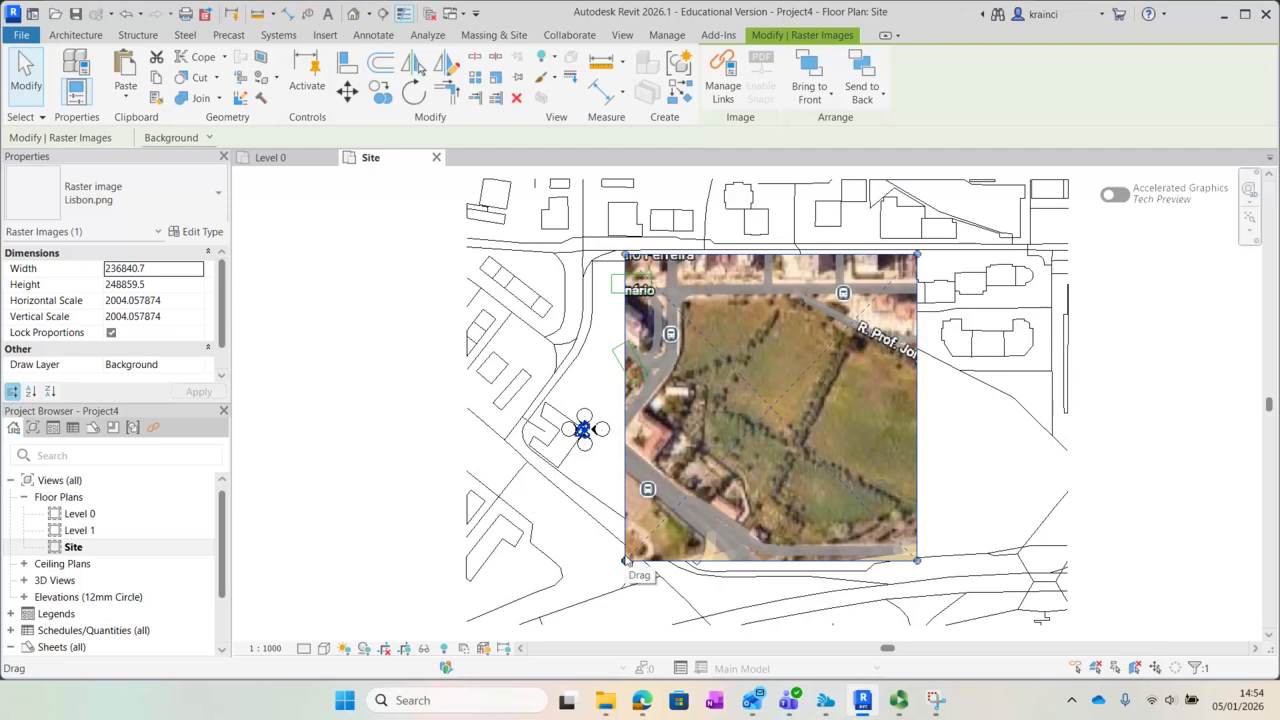
{"action": "left_click_drag", "start_coordinate": [626, 560], "coordinate": [586, 598]}
{"action": "left_click_drag", "start_coordinate": [712, 432], "coordinate": [741, 399]}
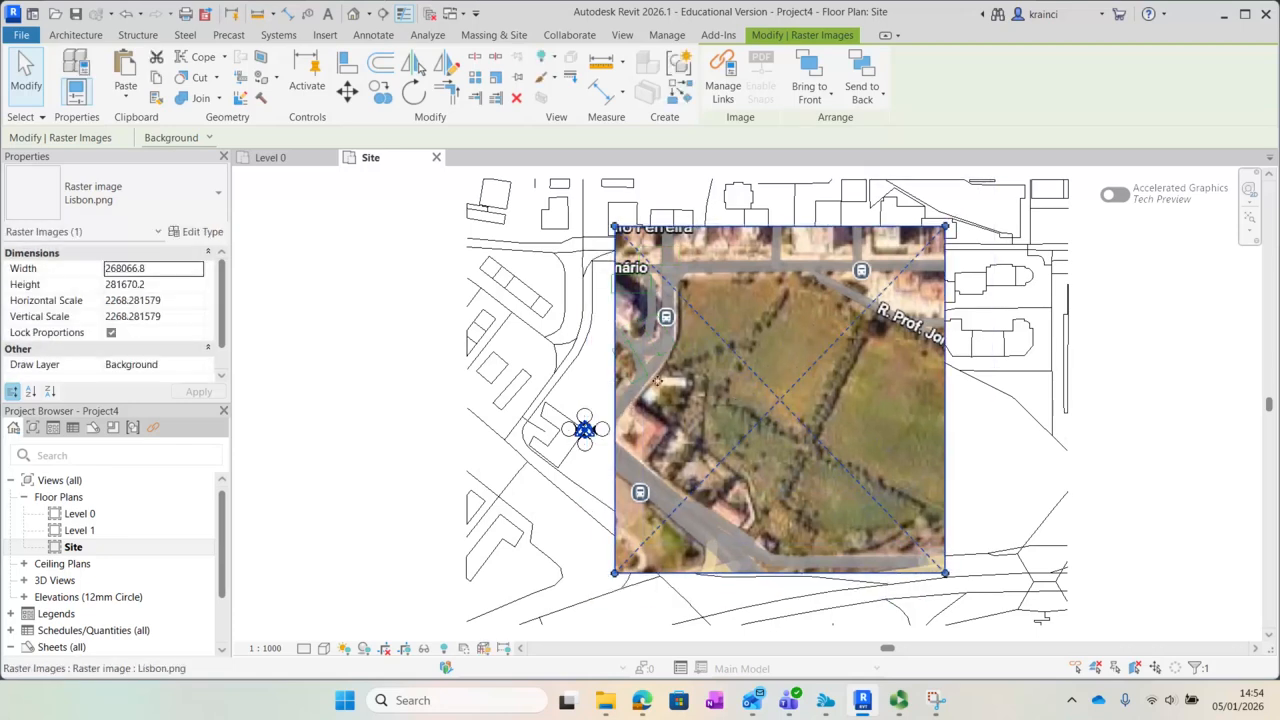
{"action": "left_click_drag", "start_coordinate": [791, 326], "coordinate": [805, 293]}
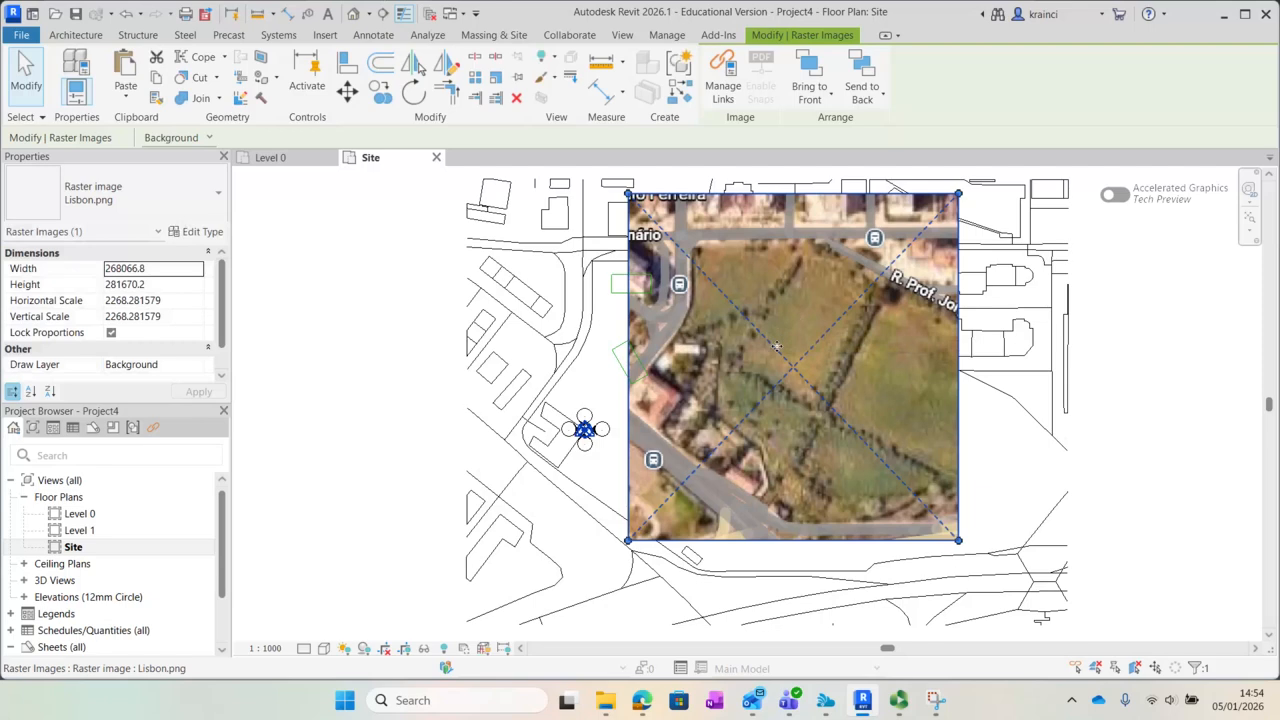
{"action": "left_click_drag", "start_coordinate": [782, 330], "coordinate": [770, 355]}
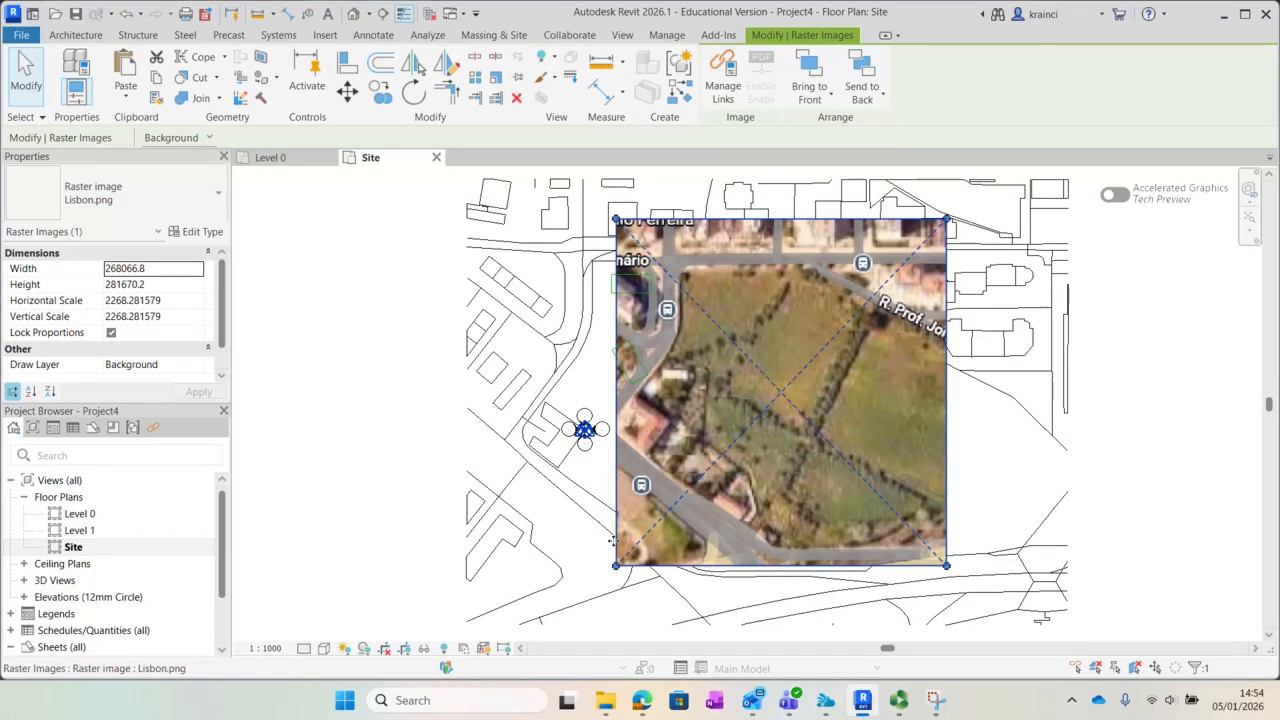
- Scale the satellite image to a width of about 307,072 and align its roads with the CAD map's plot boundary
{"action": "left_click_drag", "start_coordinate": [616, 566], "coordinate": [562, 597]}
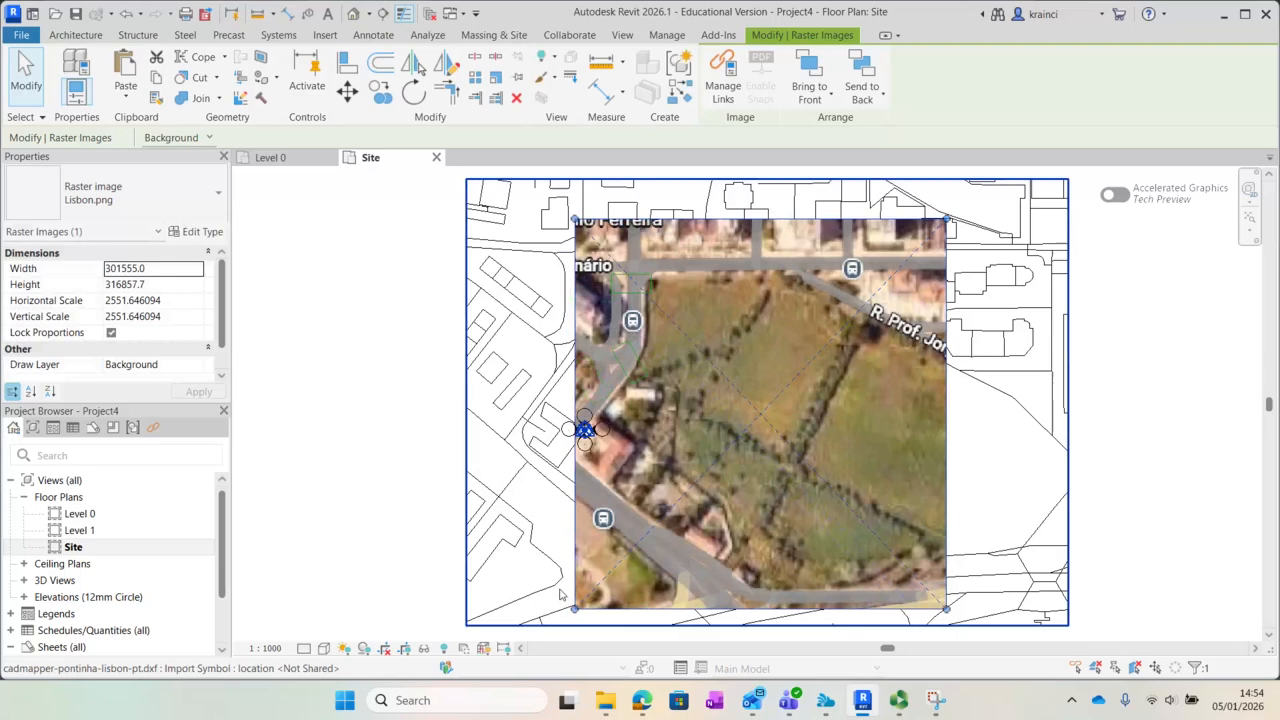
{"action": "left_click_drag", "start_coordinate": [575, 608], "coordinate": [562, 621]}
{"action": "left_click_drag", "start_coordinate": [720, 421], "coordinate": [692, 403]}
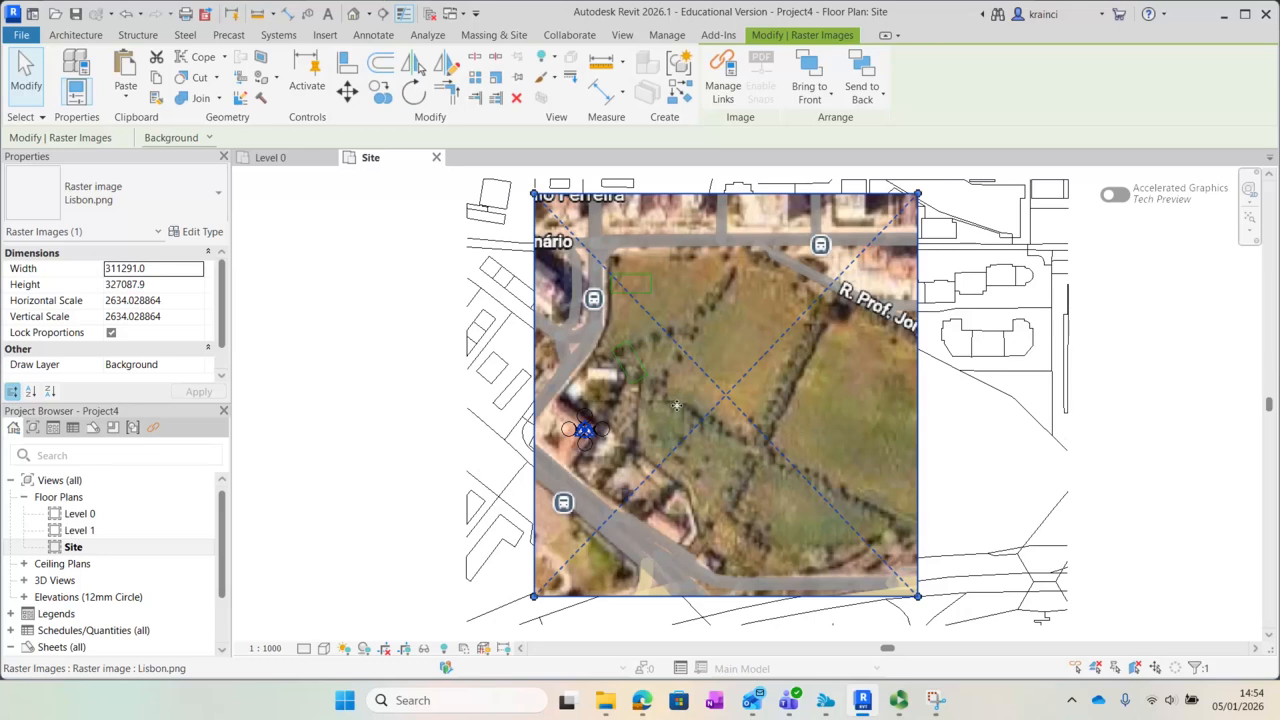
{"action": "mouse_move", "coordinate": [680, 405]}
{"action": "left_mouse_down"}
{"action": "mouse_move", "coordinate": [656, 410]}
{"action": "mouse_move", "coordinate": [670, 402]}
{"action": "left_mouse_up"}
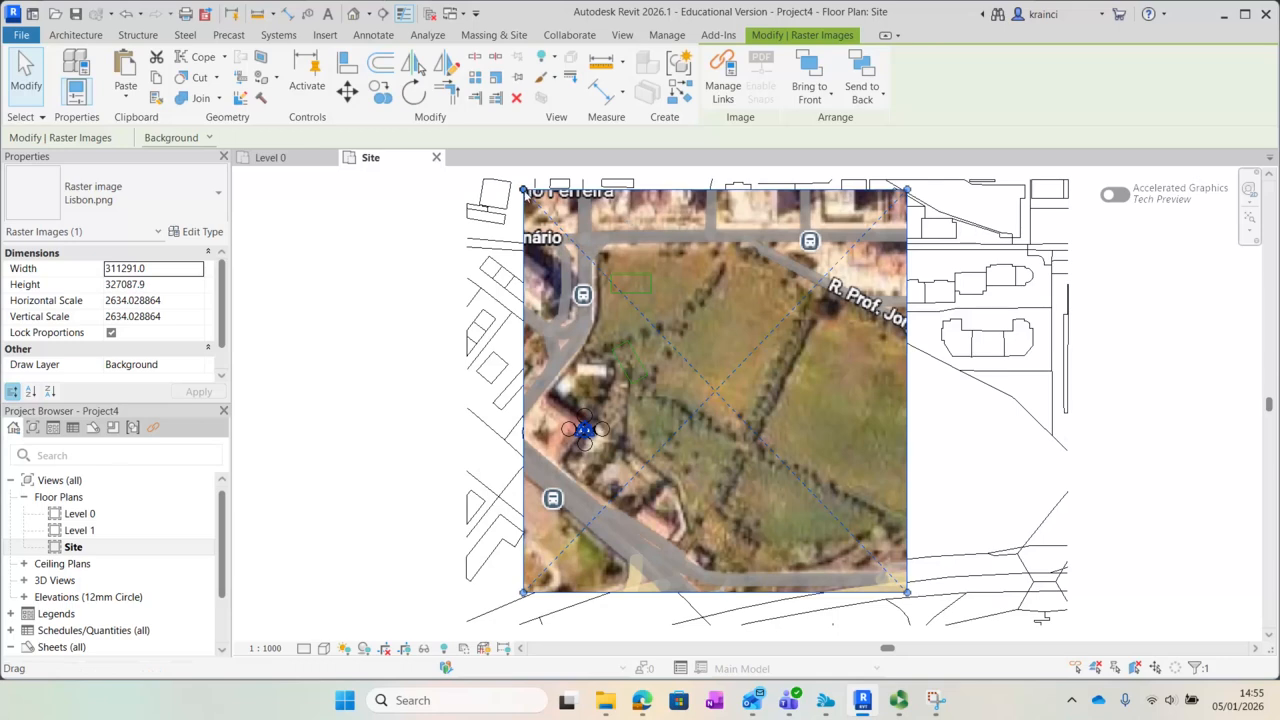
{"action": "left_click_drag", "start_coordinate": [522, 189], "coordinate": [529, 196]}
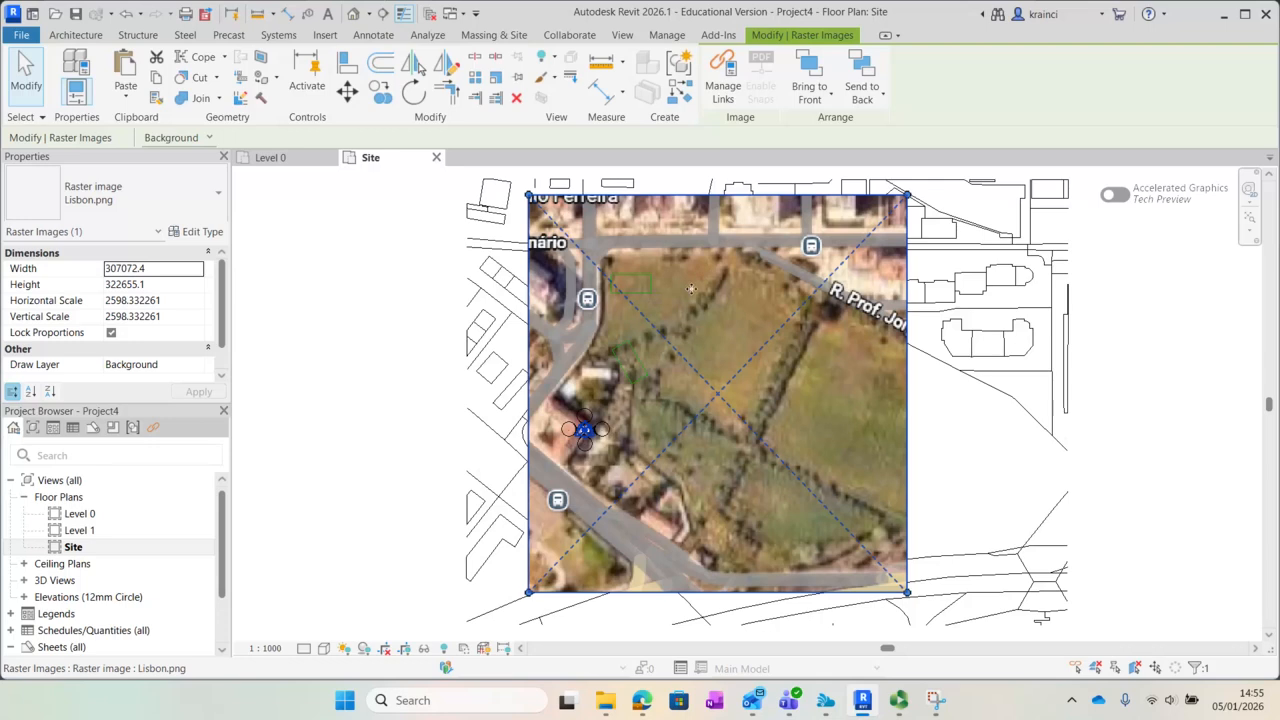
{"action": "left_click", "coordinate": [1112, 417]}
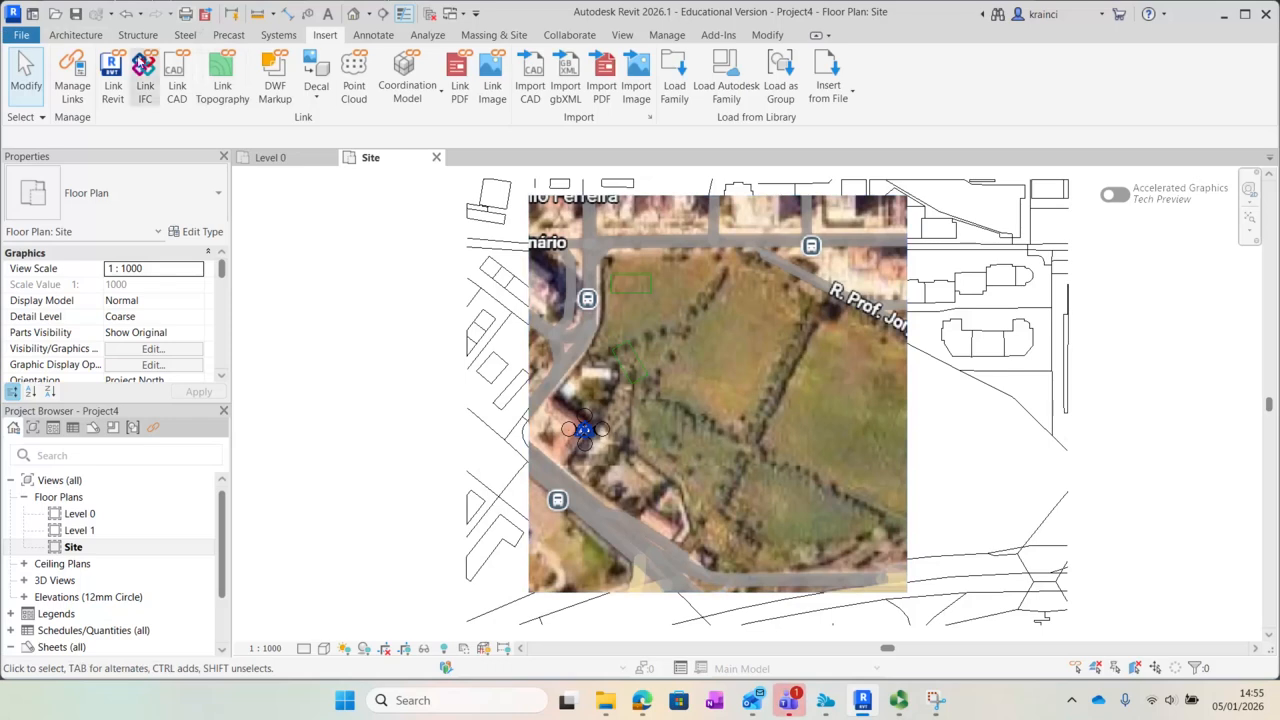
- Draw model lines along the two tree rows in the plot's northwest, one from the west road and one from the north edge
{"action": "left_click", "coordinate": [86, 35]}
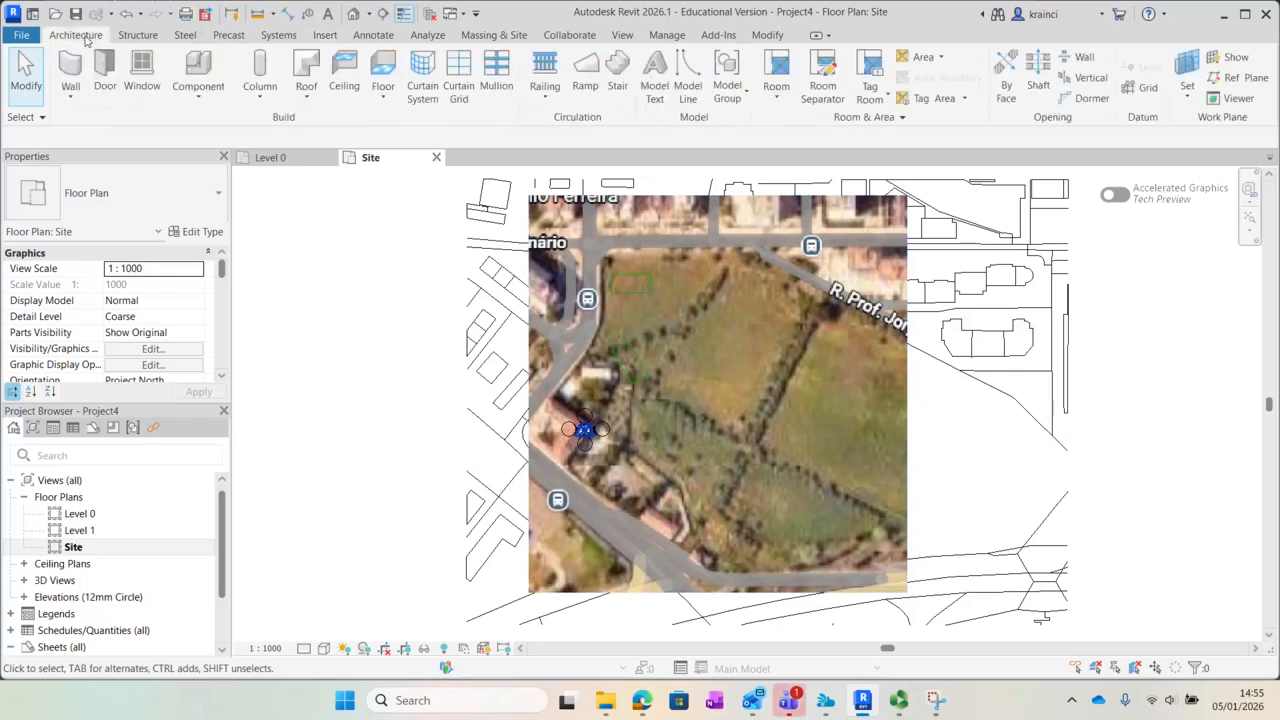
{"action": "left_click", "coordinate": [686, 88]}
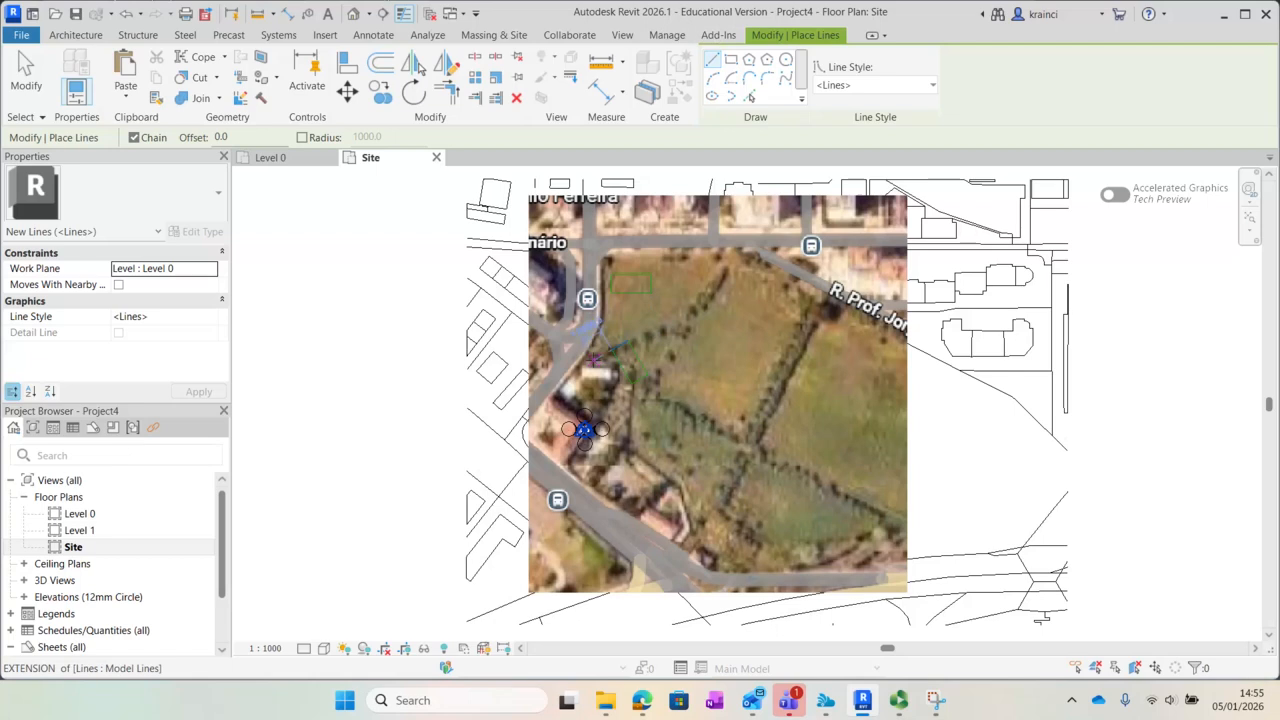
{"action": "left_click", "coordinate": [595, 358]}
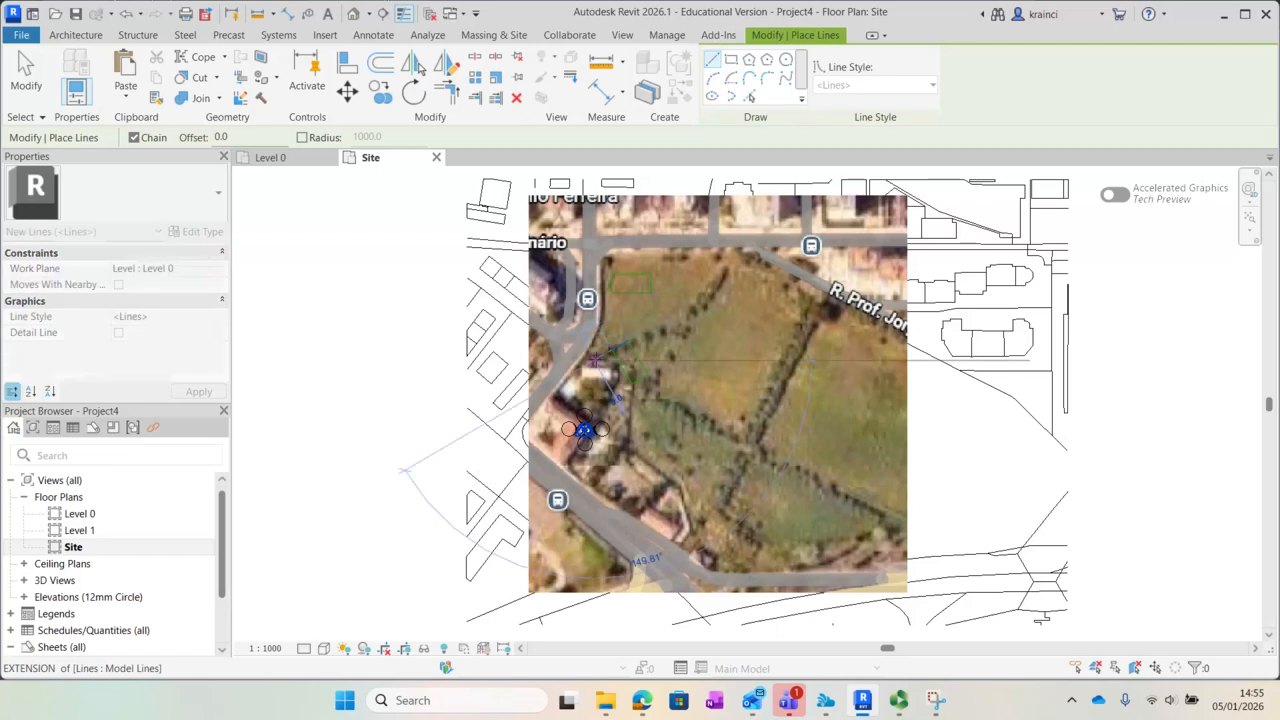
{"action": "left_click", "coordinate": [706, 329]}
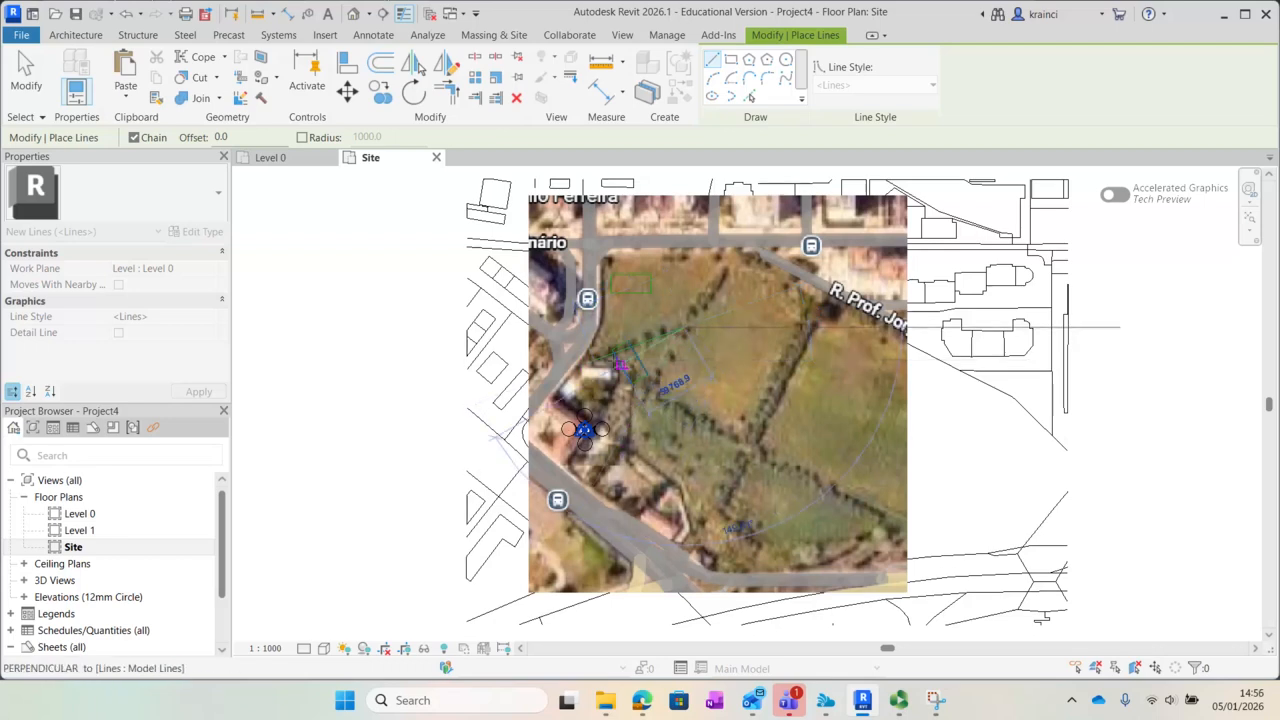
{"action": "key", "text": "Escape"}
{"action": "left_click", "coordinate": [628, 402]}
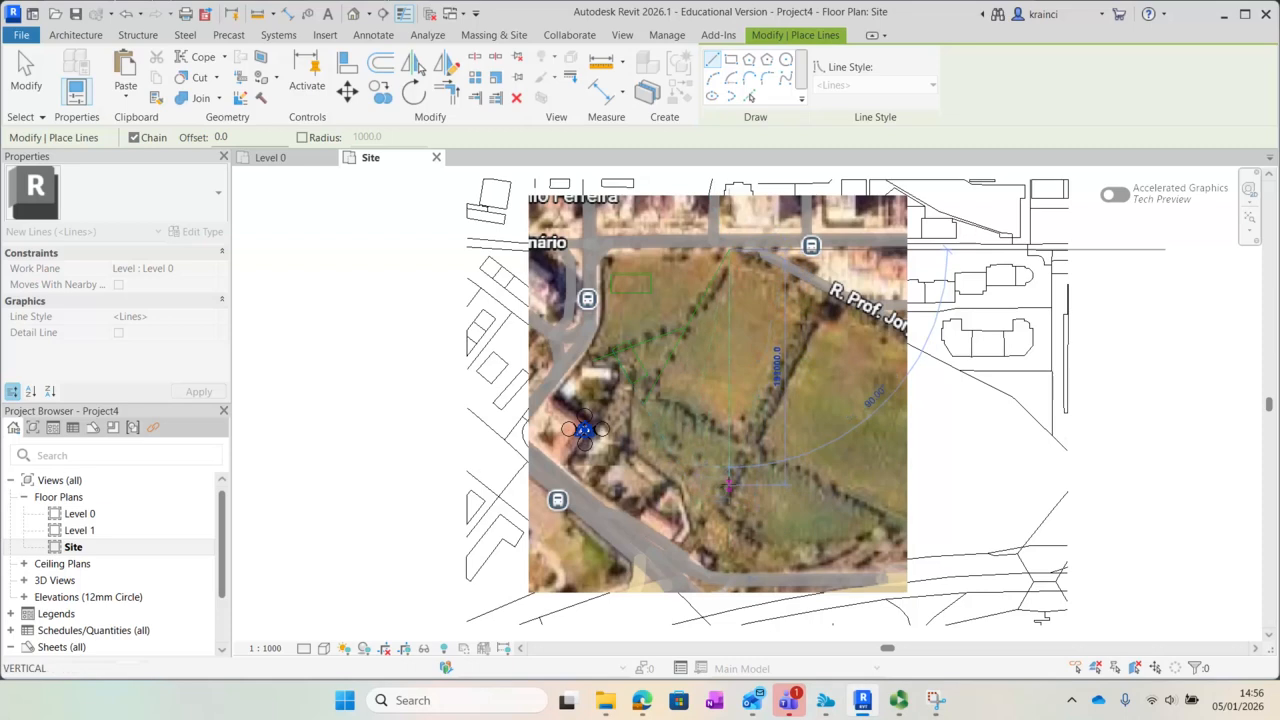
{"action": "key", "text": "Escape"}
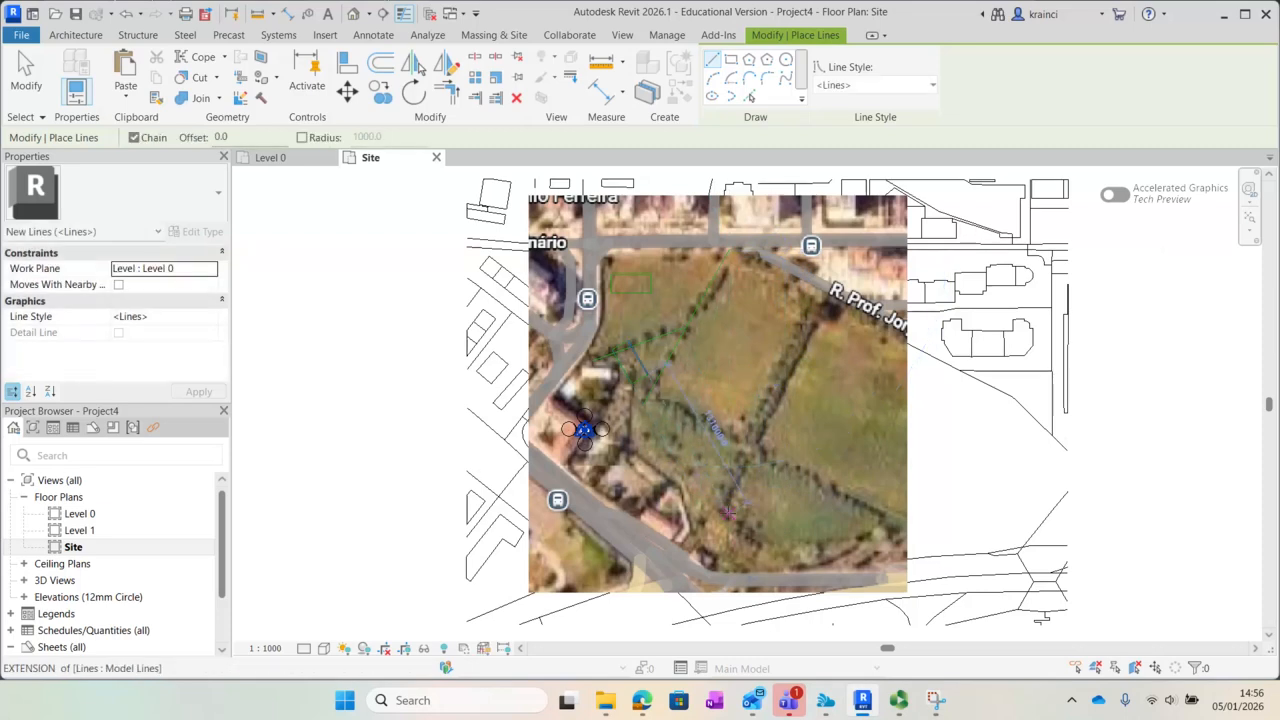
- Draw two crossing model lines along the plot's eastern tree row and the long diagonal tree row toward the southeast
{"action": "left_click", "coordinate": [722, 513]}
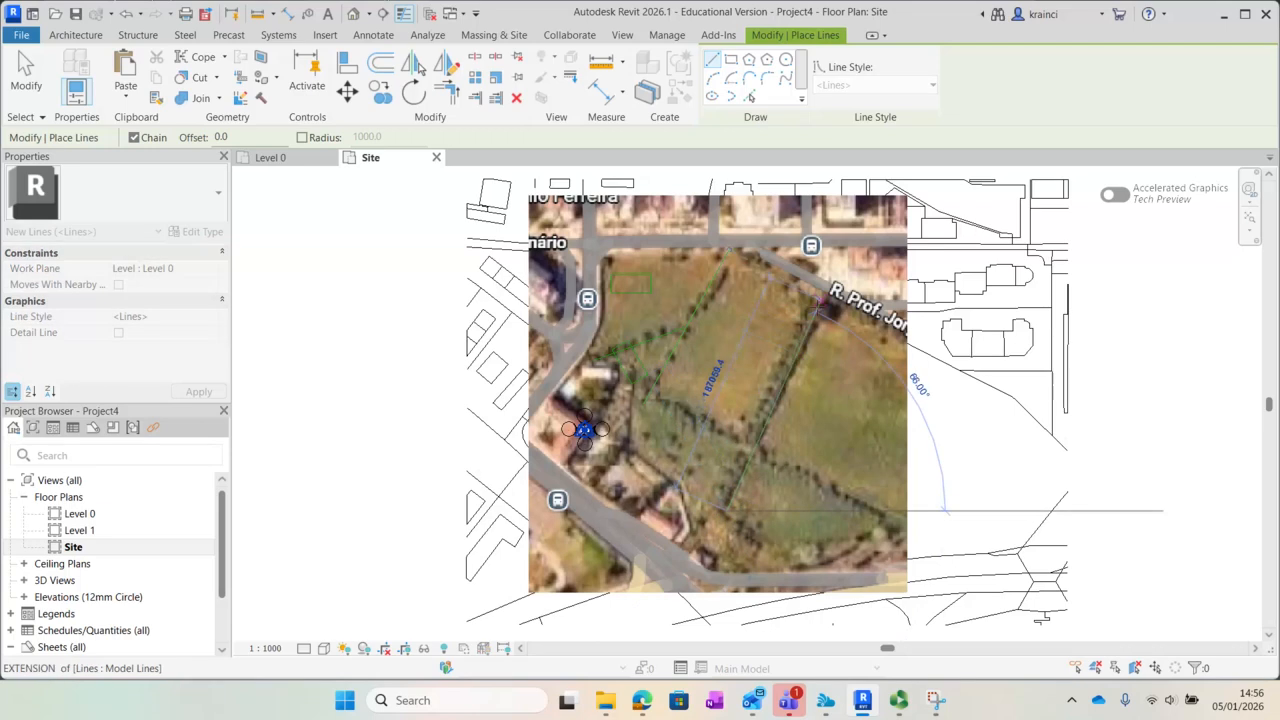
{"action": "left_click", "coordinate": [820, 298]}
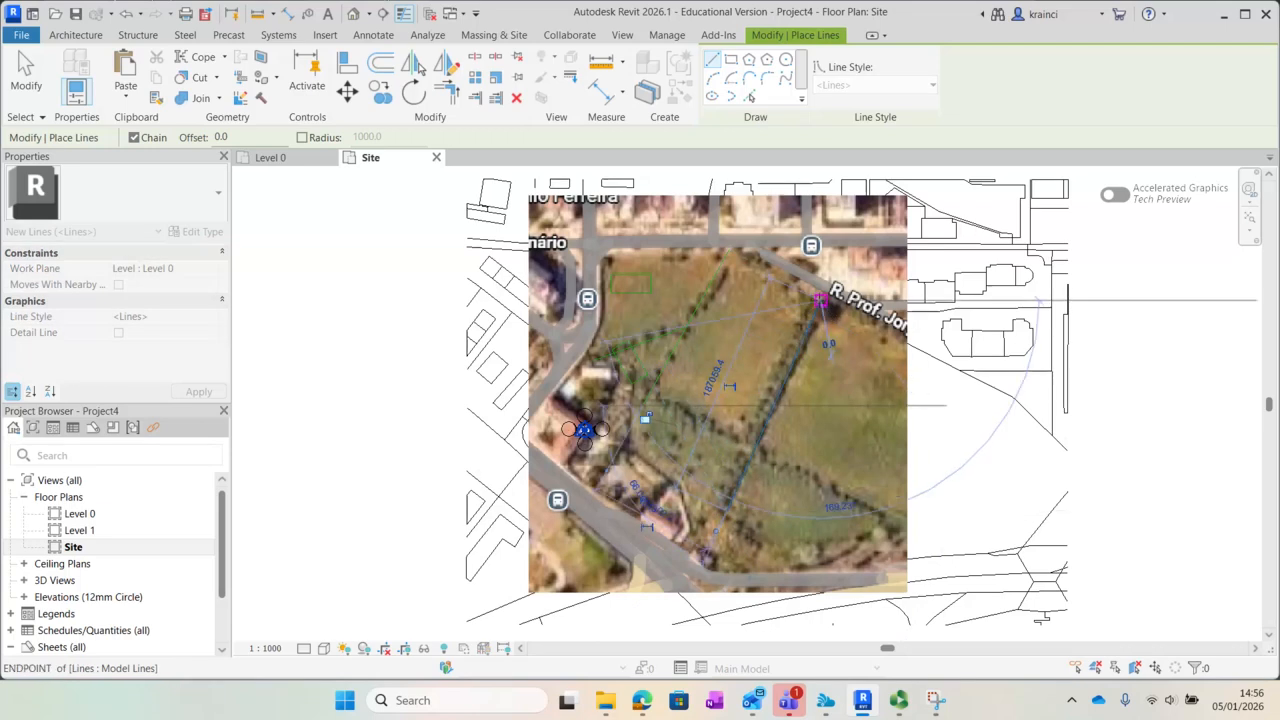
{"action": "key", "text": "Escape"}
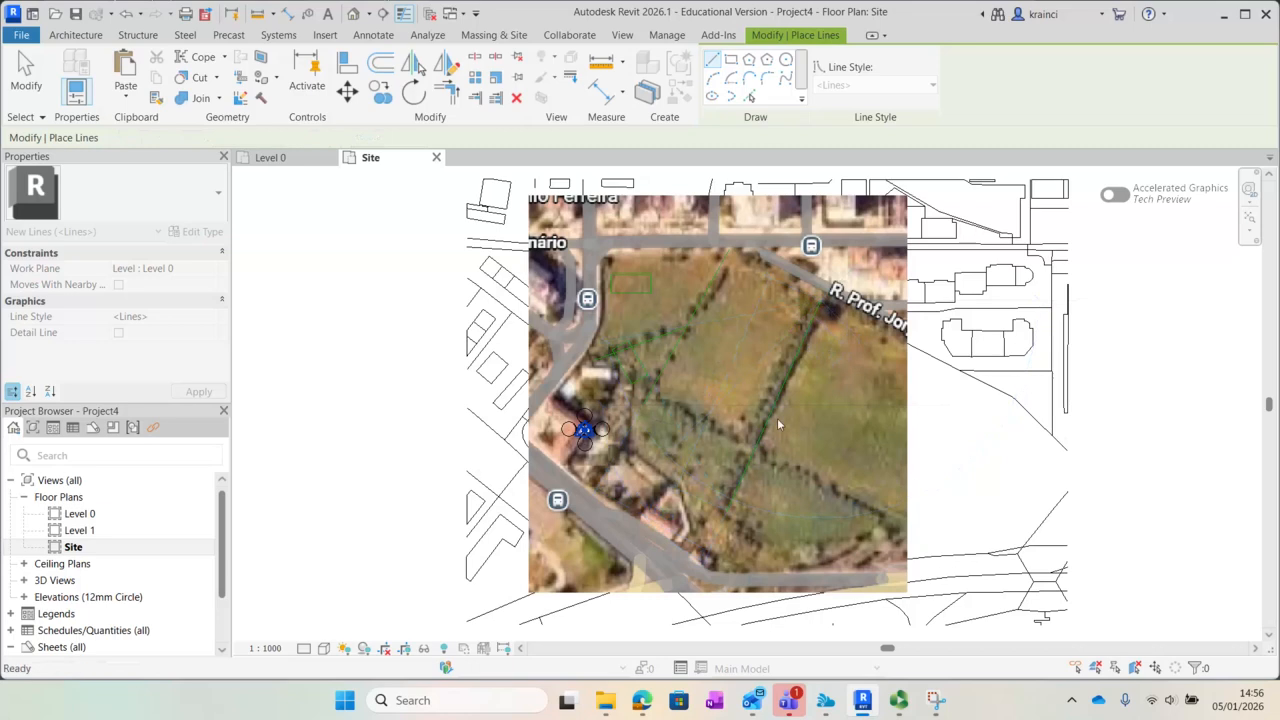
{"action": "left_click", "coordinate": [885, 519]}
{"action": "left_click", "coordinate": [630, 384]}
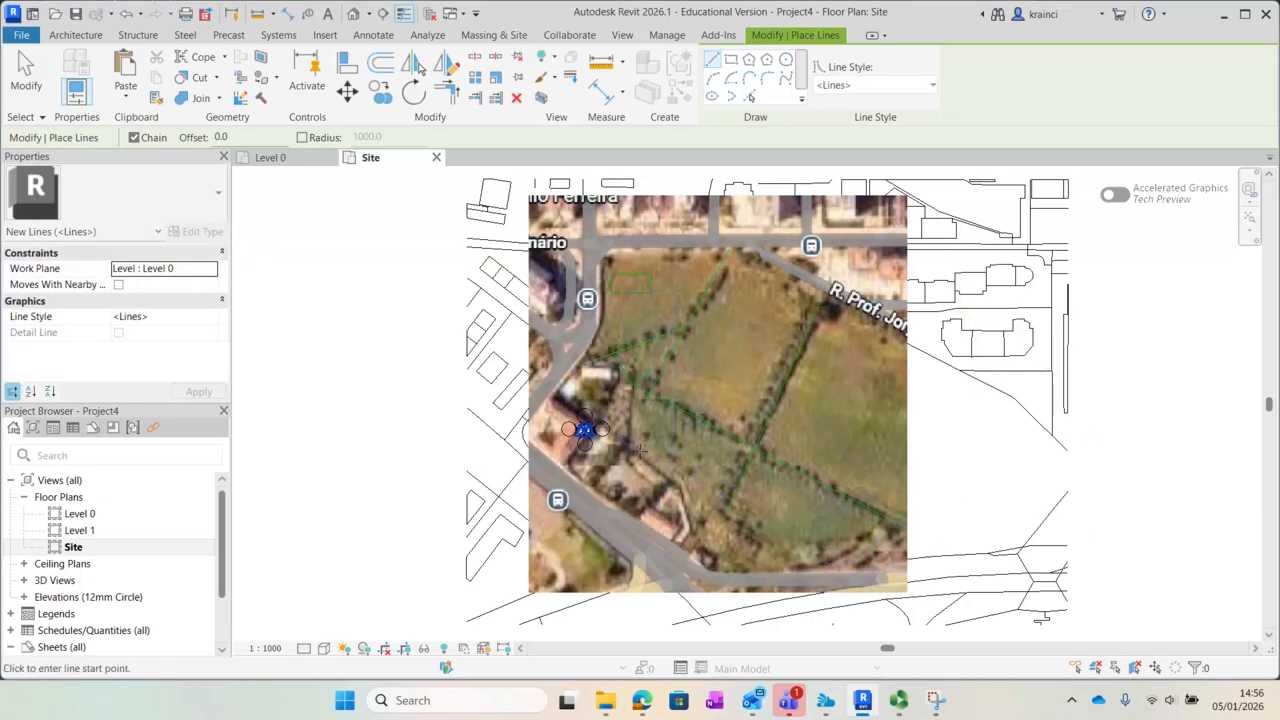
- Trace the edge beside the southwest buildings with model lines, from the west road down to the southern road
{"action": "left_click", "coordinate": [630, 384]}
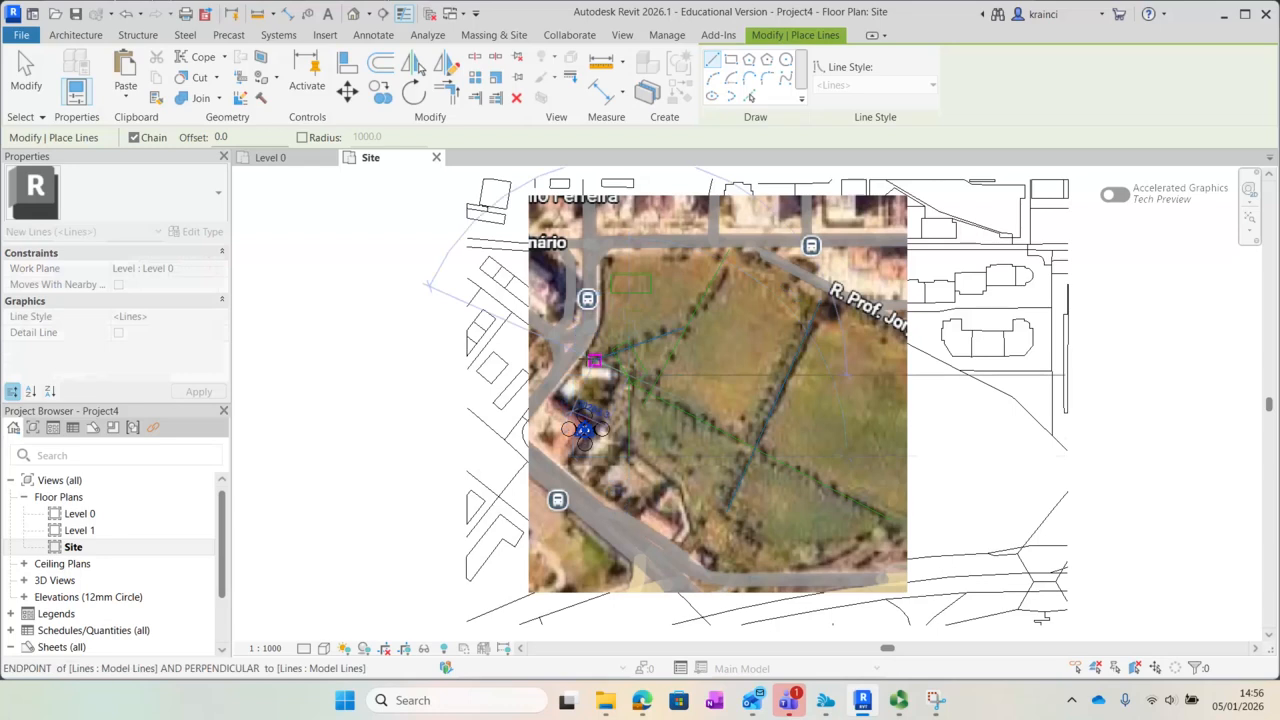
{"action": "left_click", "coordinate": [587, 358]}
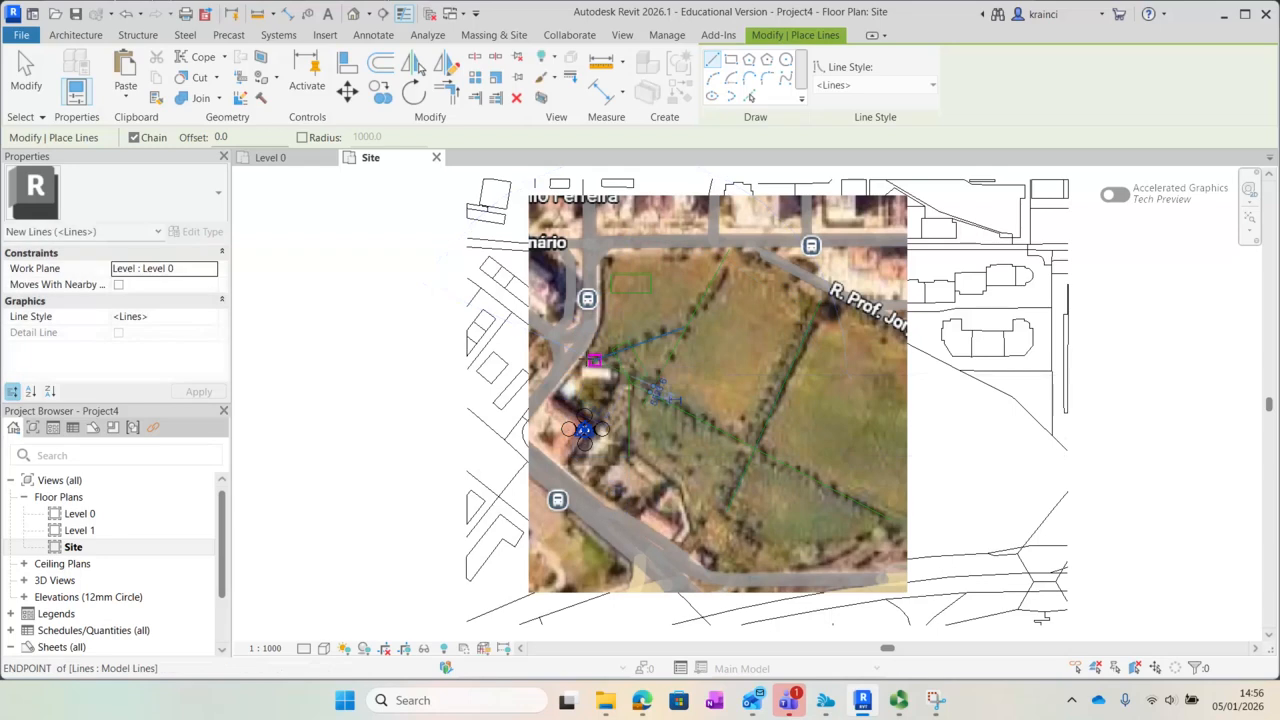
{"action": "left_click", "coordinate": [686, 545]}
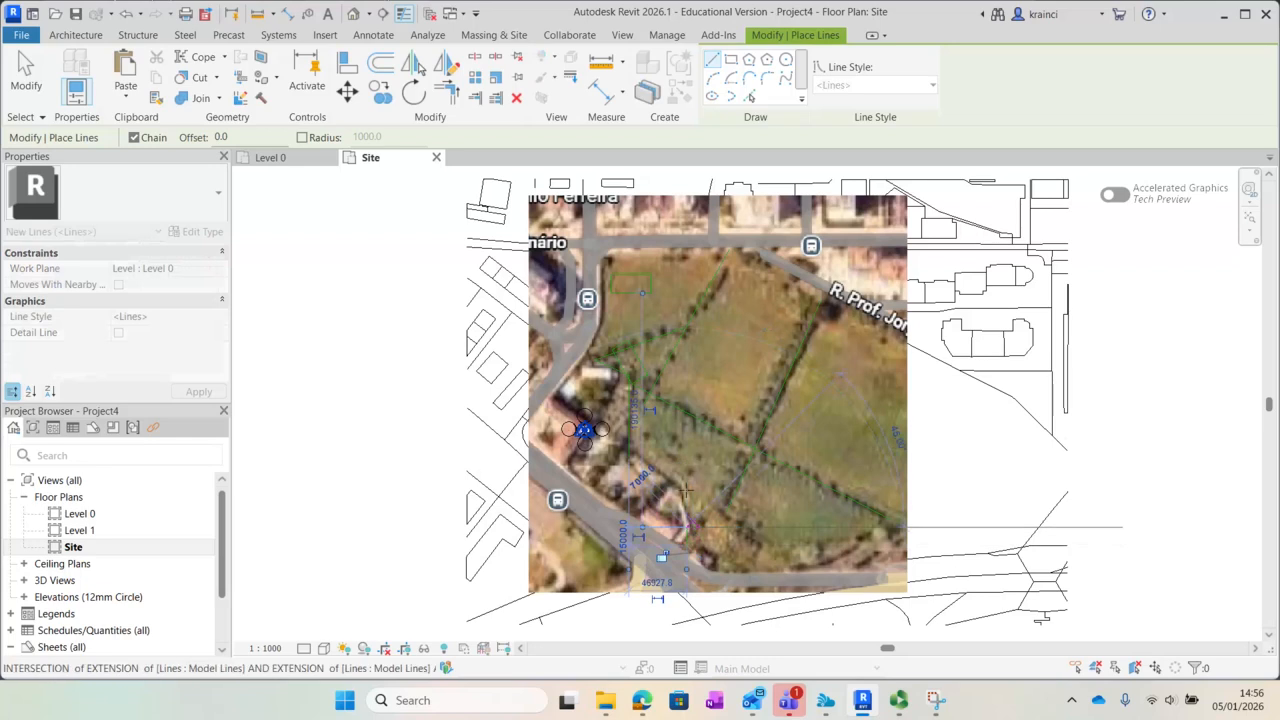
{"action": "left_click", "coordinate": [630, 448]}
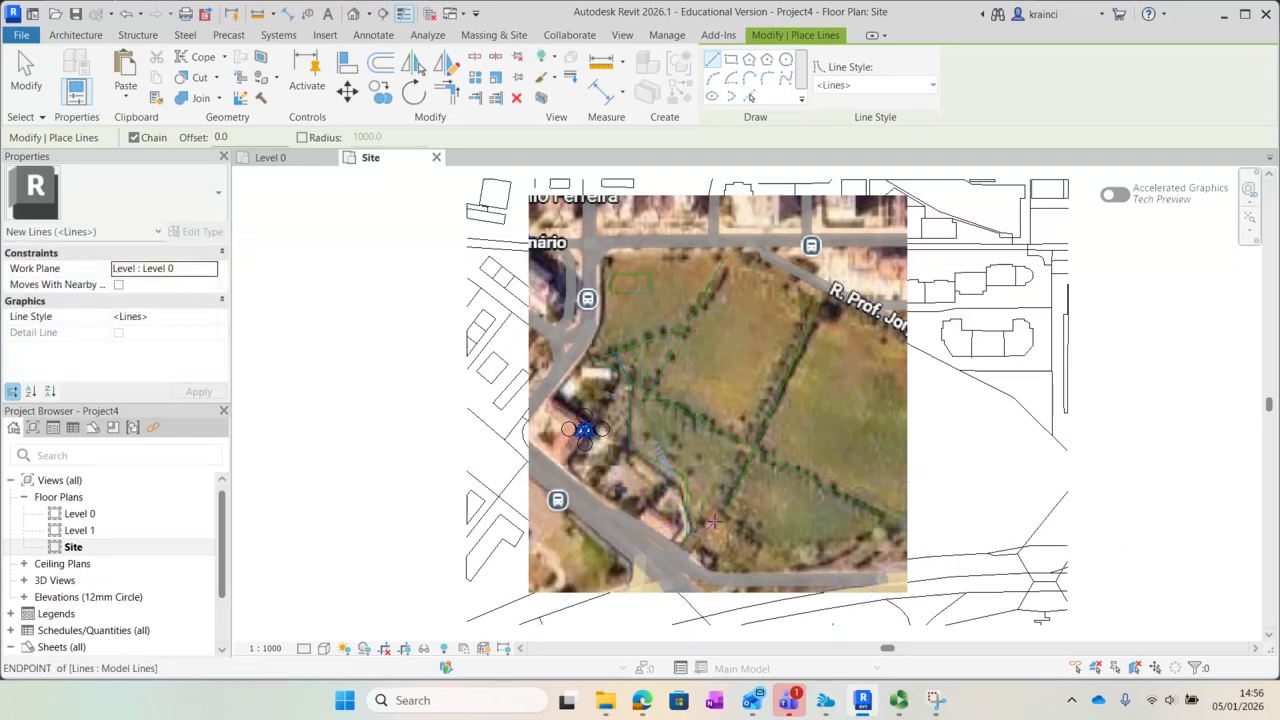
- Finish drawing lines and move the satellite image east, clear of the traced model lines
{"action": "scroll", "coordinate": [727, 482], "scroll_direction": "up", "scroll_amount": 2}
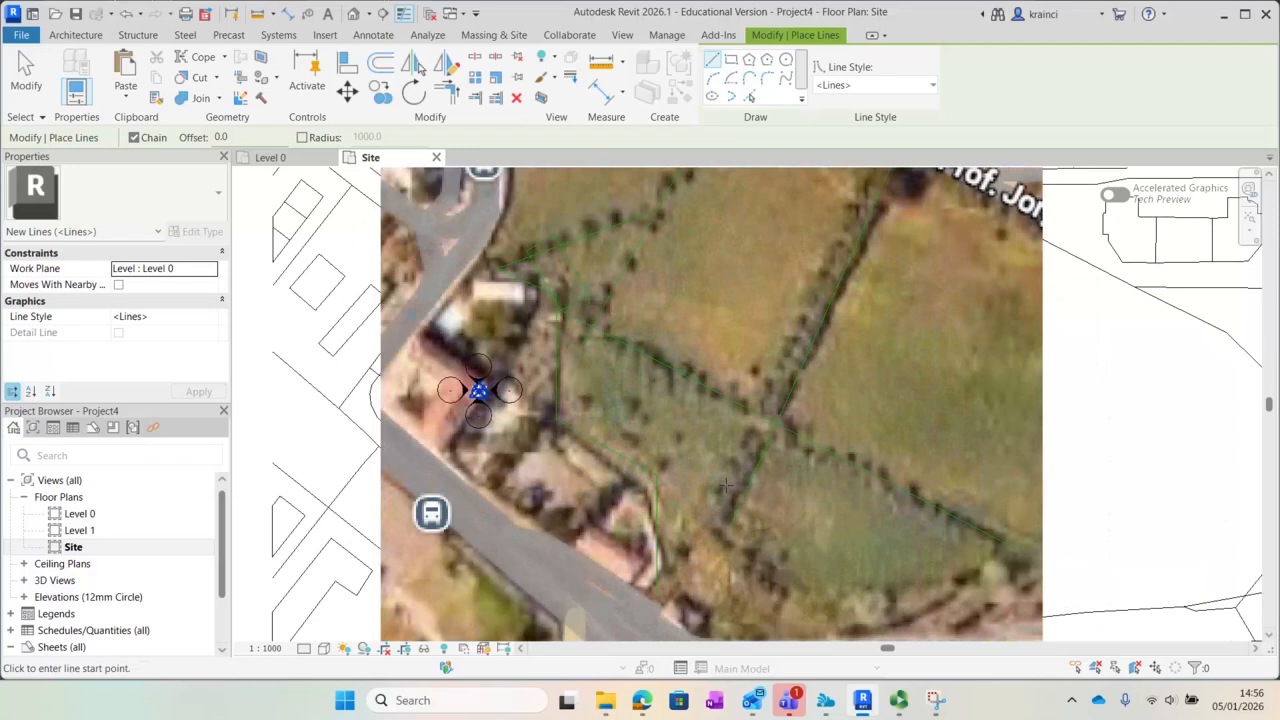
{"action": "scroll", "coordinate": [727, 487], "scroll_direction": "down", "scroll_amount": 3}
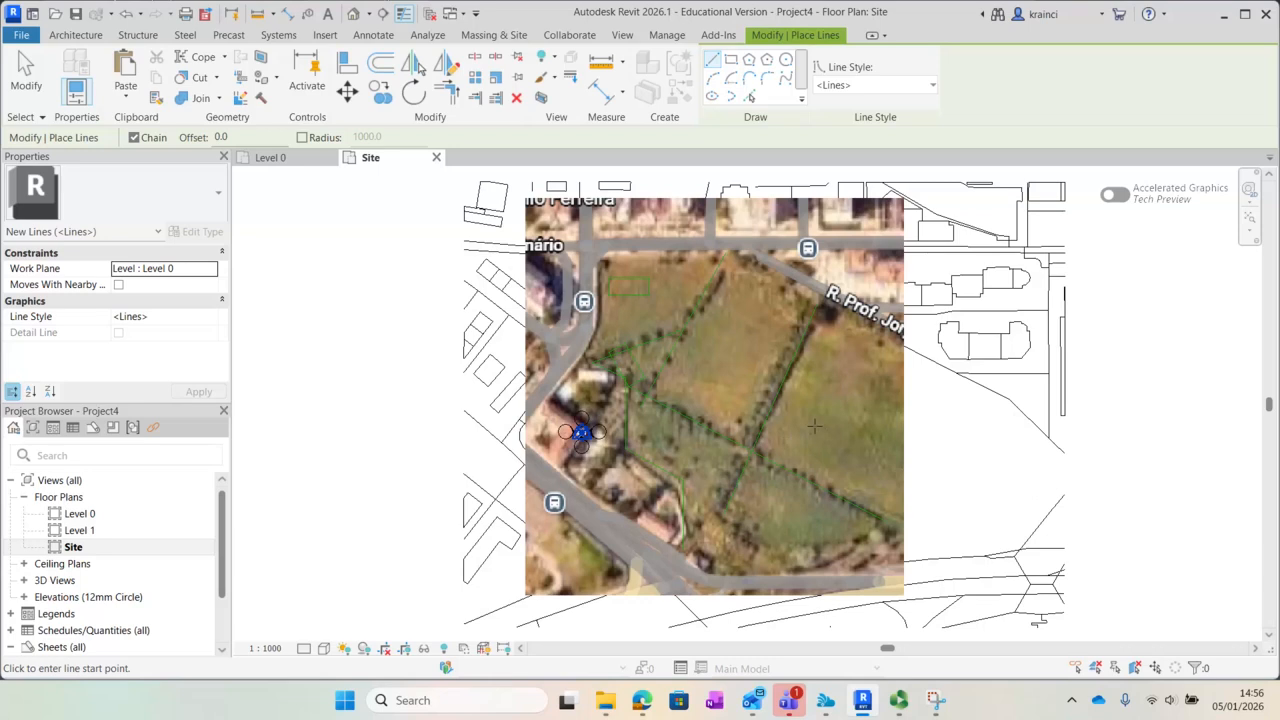
{"action": "key", "text": "Escape"}
{"action": "key", "text": "Escape"}
{"action": "left_click_drag", "start_coordinate": [819, 429], "coordinate": [1164, 500]}
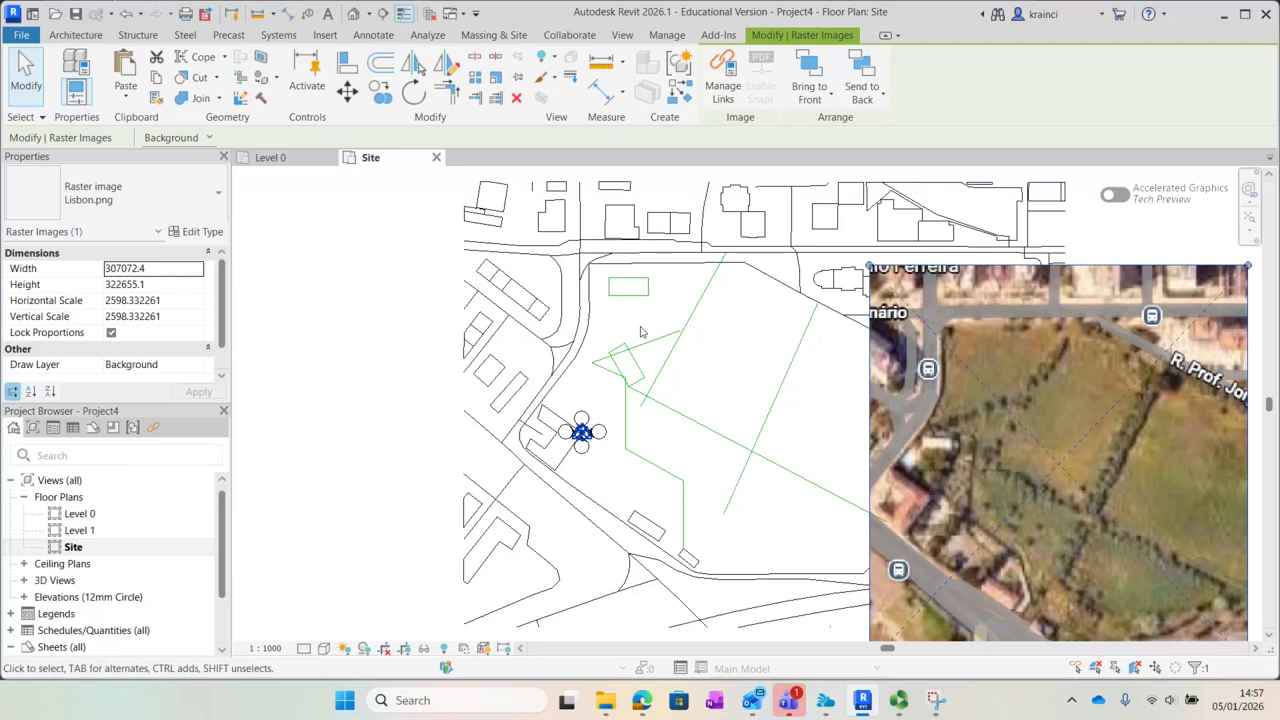
- Rotate the small tilted building rectangle a quarter turn clockwise about its eastern corner, unjoining it from connected lines
{"action": "key", "text": "Escape"}
{"action": "left_click_drag", "start_coordinate": [620, 386], "coordinate": [620, 387]}
{"action": "left_click", "coordinate": [705, 389]}
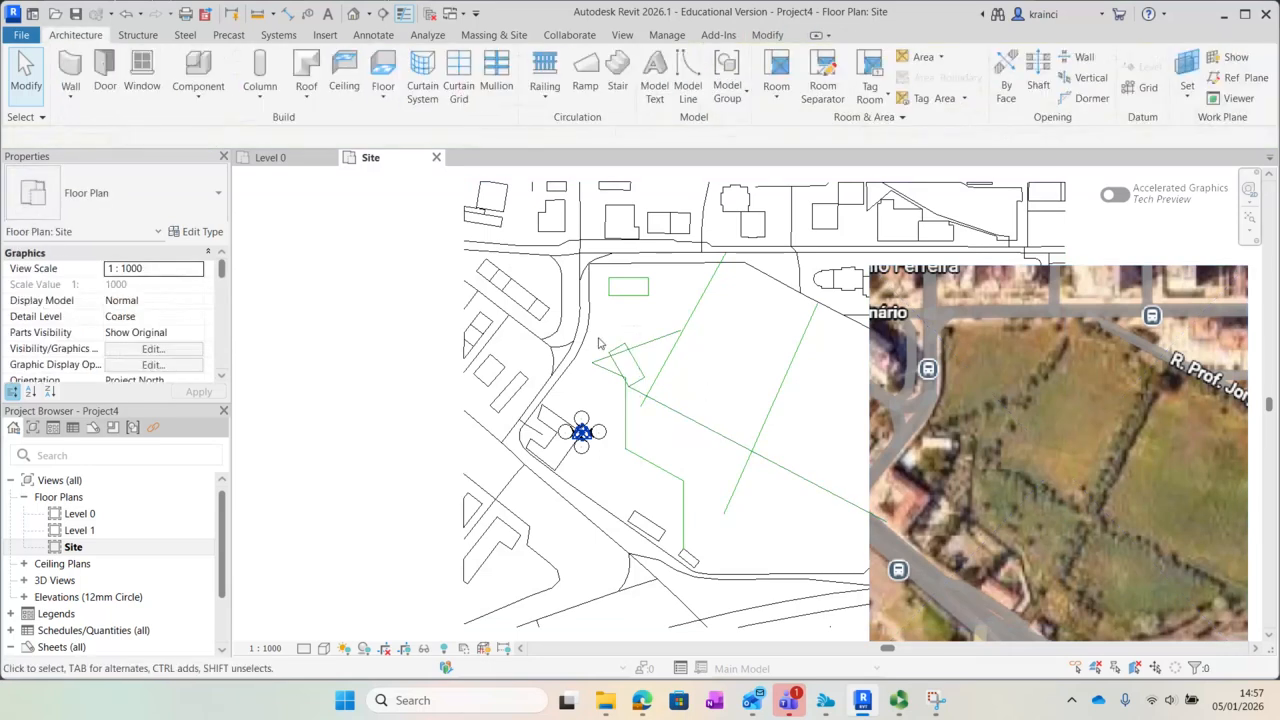
{"action": "left_click", "coordinate": [648, 396]}
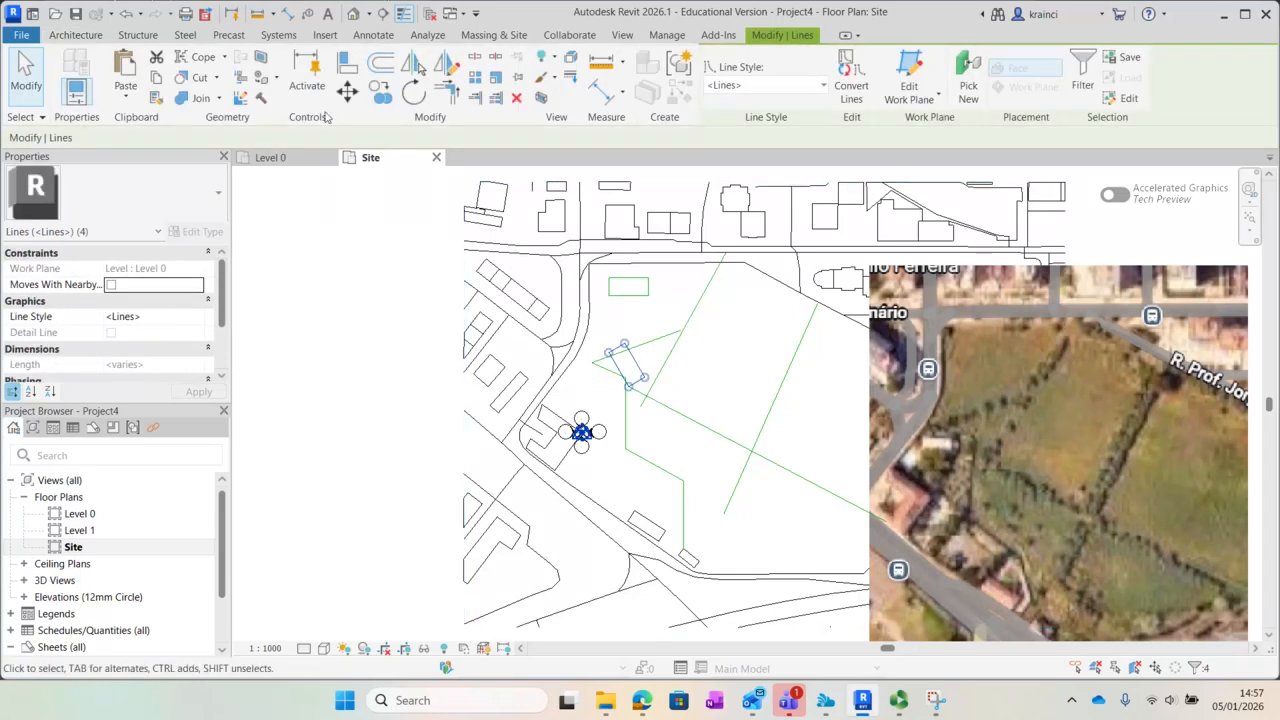
{"action": "left_click", "coordinate": [413, 92]}
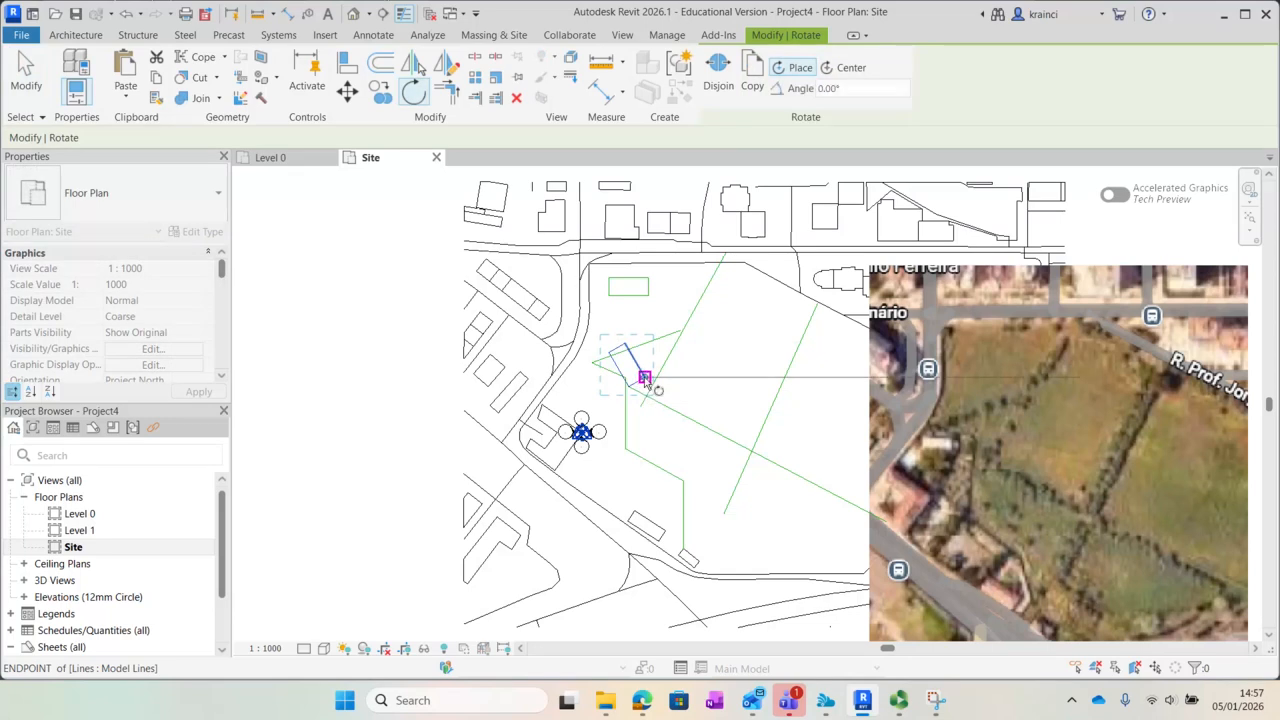
{"action": "left_click", "coordinate": [643, 377]}
{"action": "left_click", "coordinate": [624, 345]}
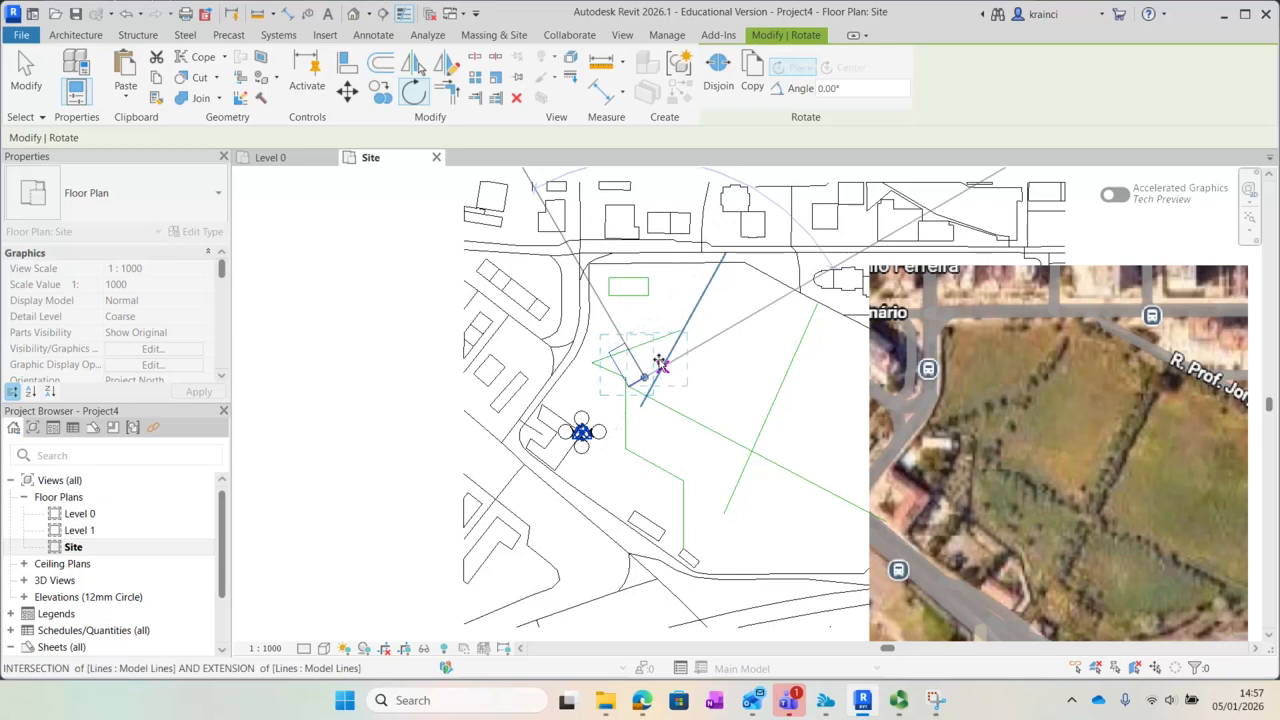
{"action": "left_click", "coordinate": [660, 364]}
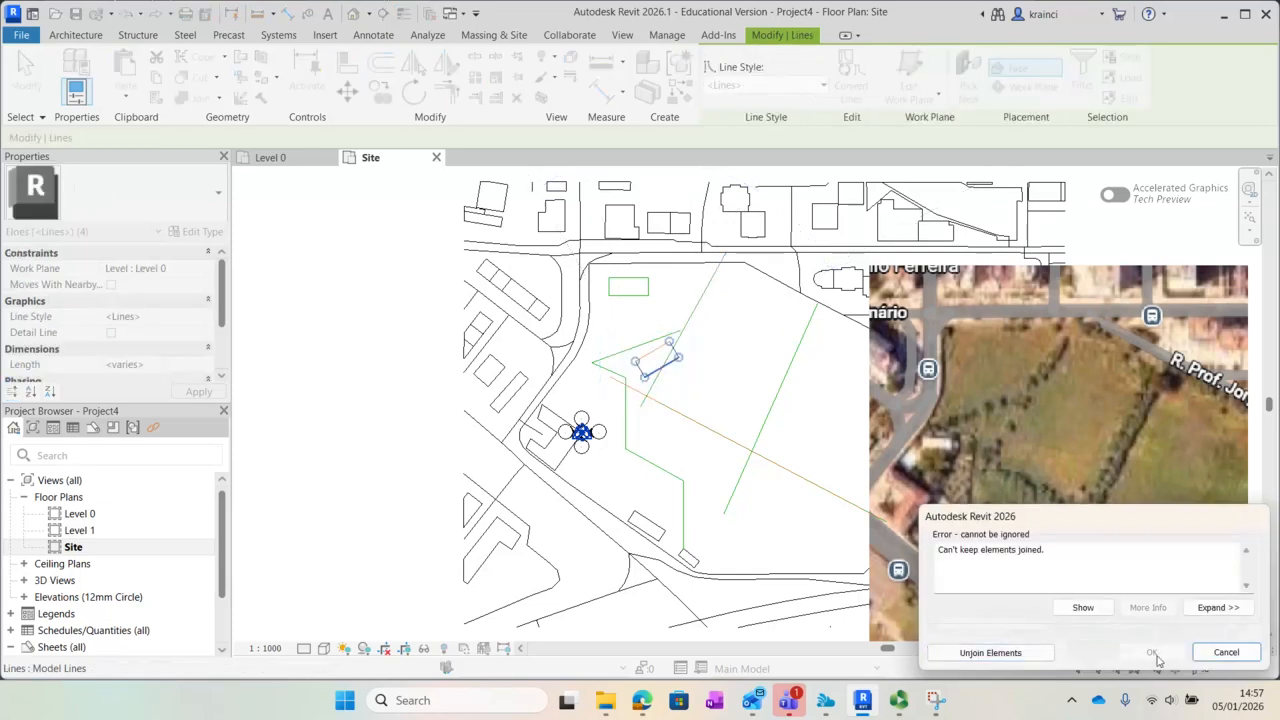
{"action": "left_click", "coordinate": [990, 653]}
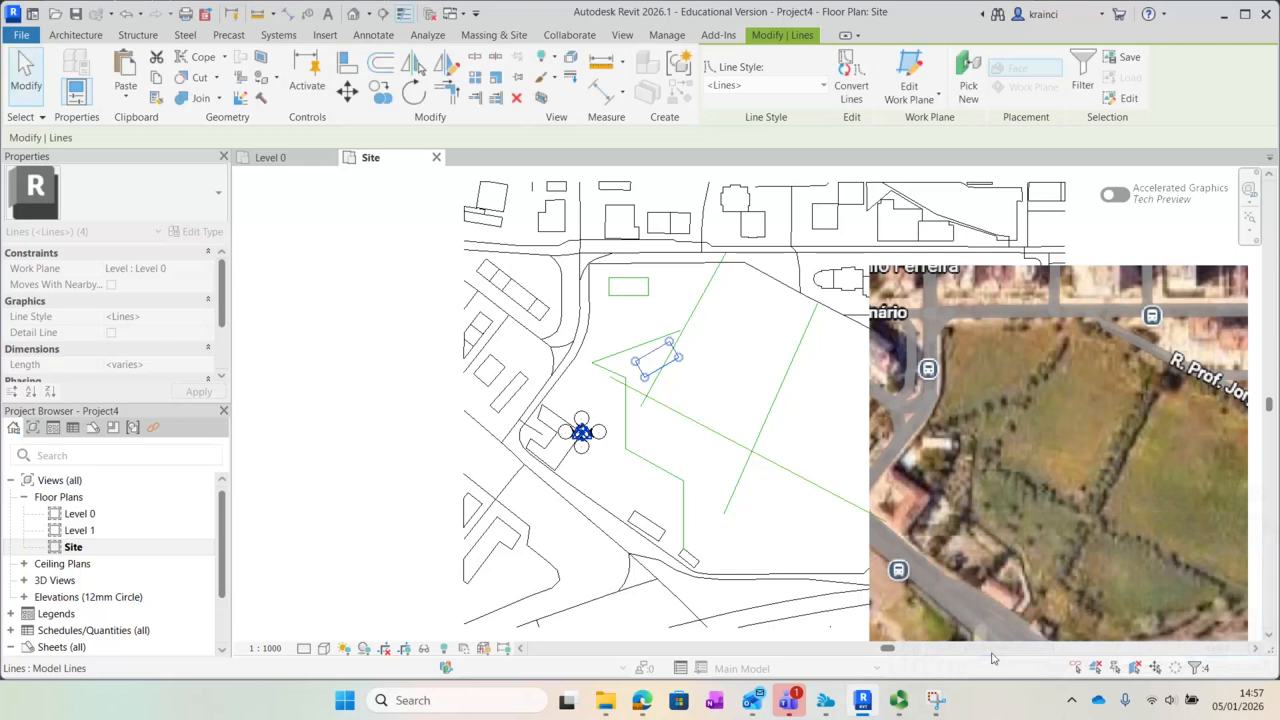
- Move the four lines of the rotated rectangle horizontally west, toward the corner where the western tree-row lines meet
{"action": "left_click", "coordinate": [647, 357]}
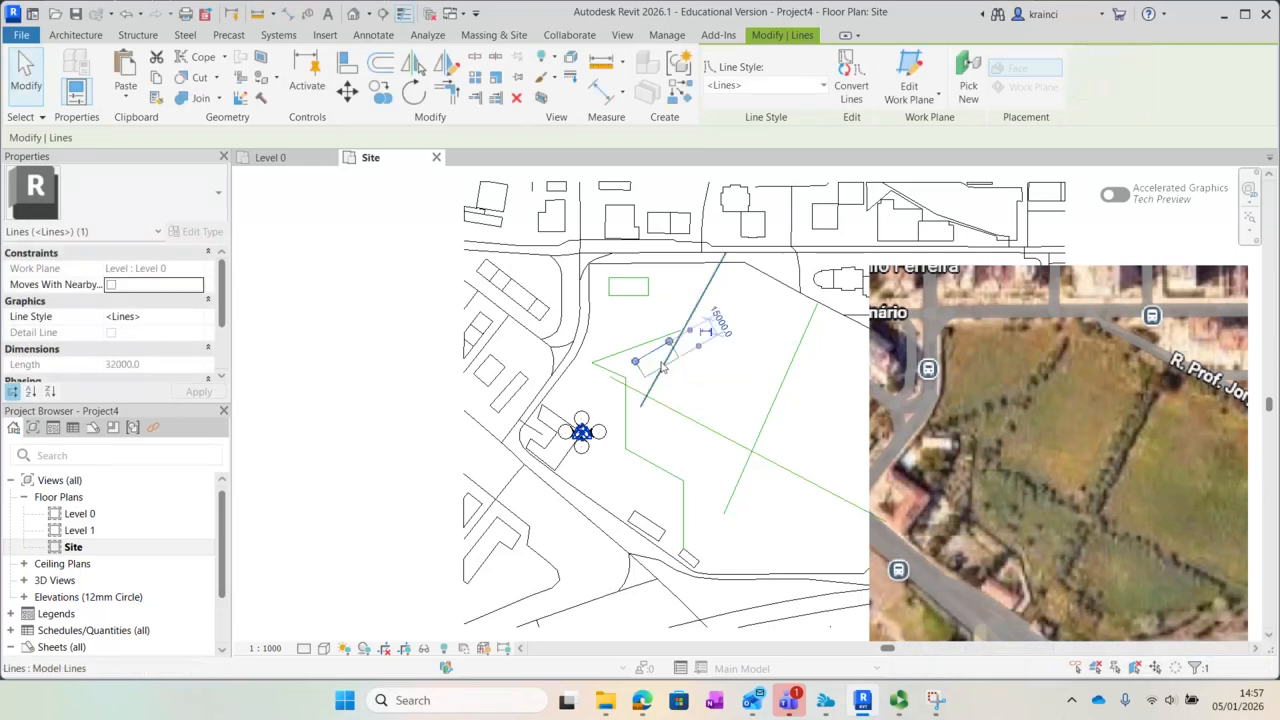
{"action": "left_click", "coordinate": [770, 370]}
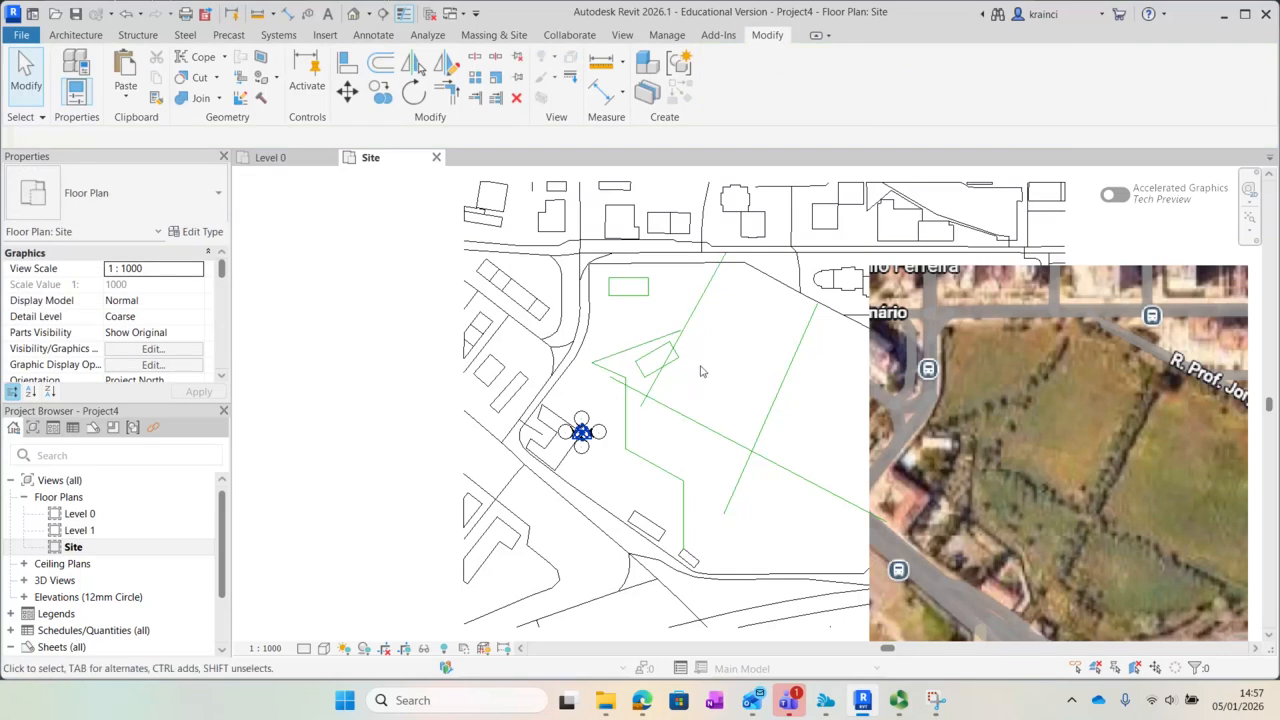
{"action": "left_click_drag", "start_coordinate": [630, 358], "coordinate": [632, 362]}
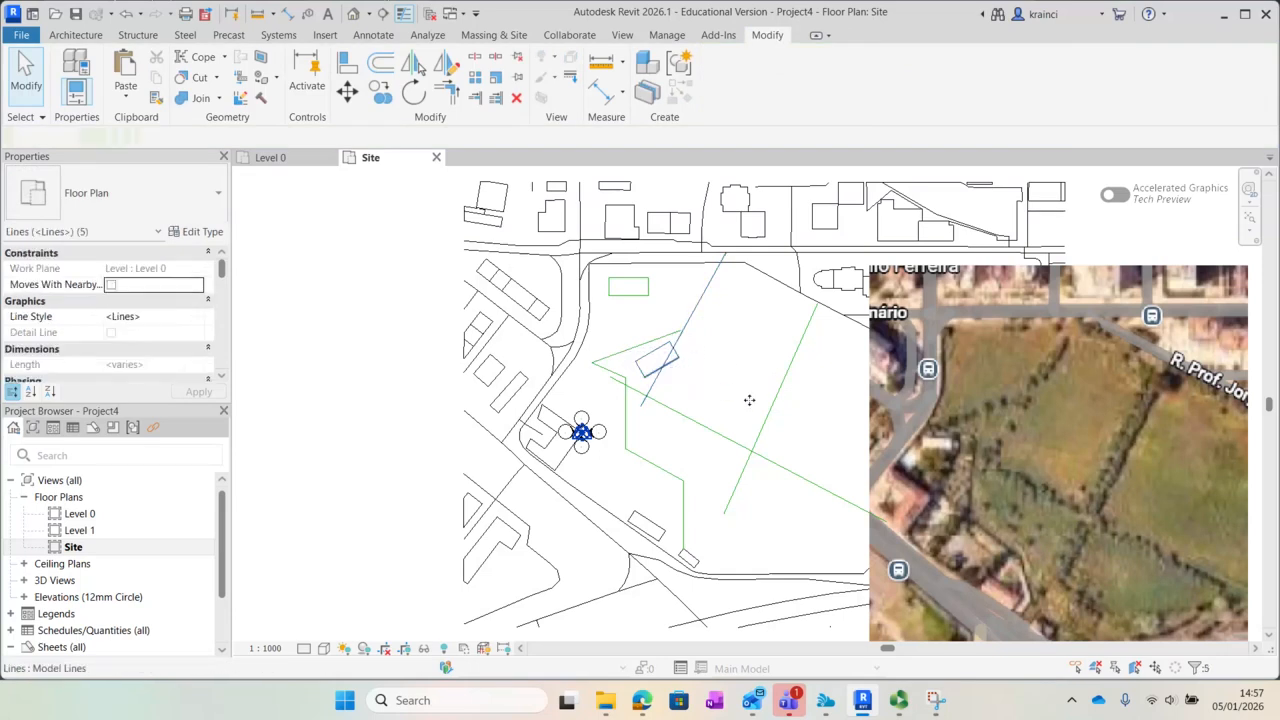
{"action": "key", "text": "Escape"}
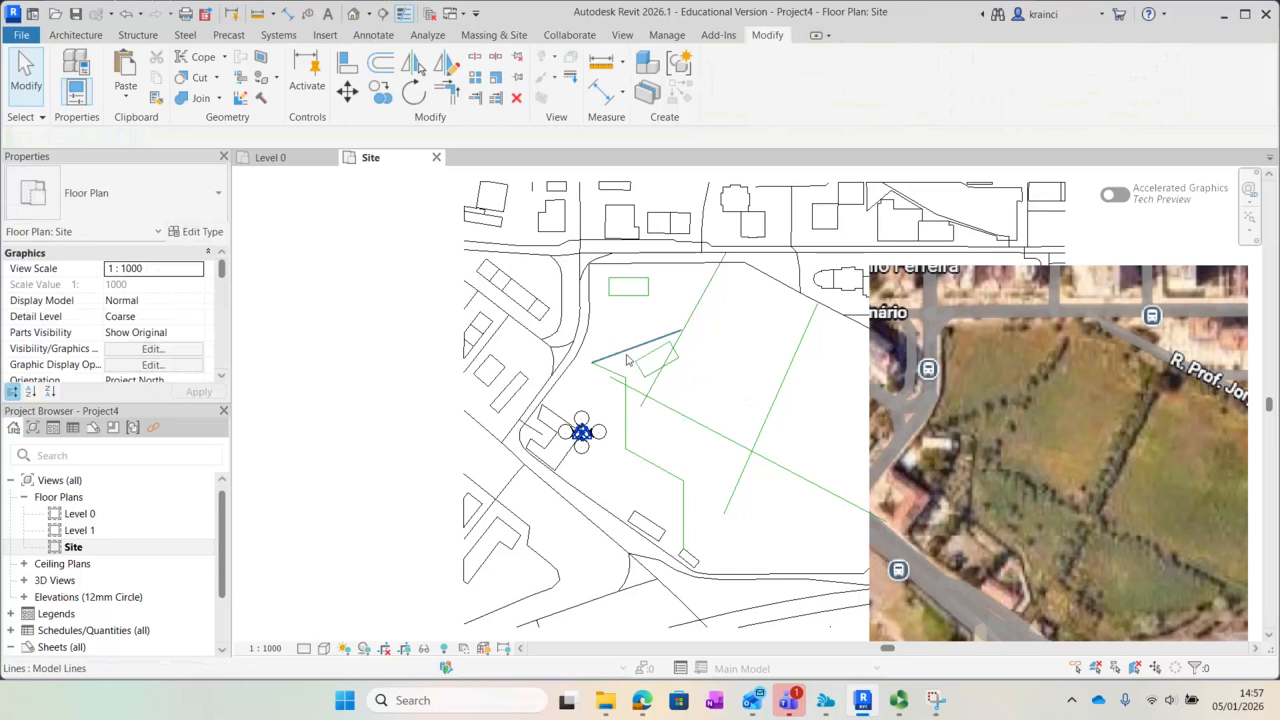
{"action": "left_click_drag", "start_coordinate": [613, 323], "coordinate": [689, 387]}
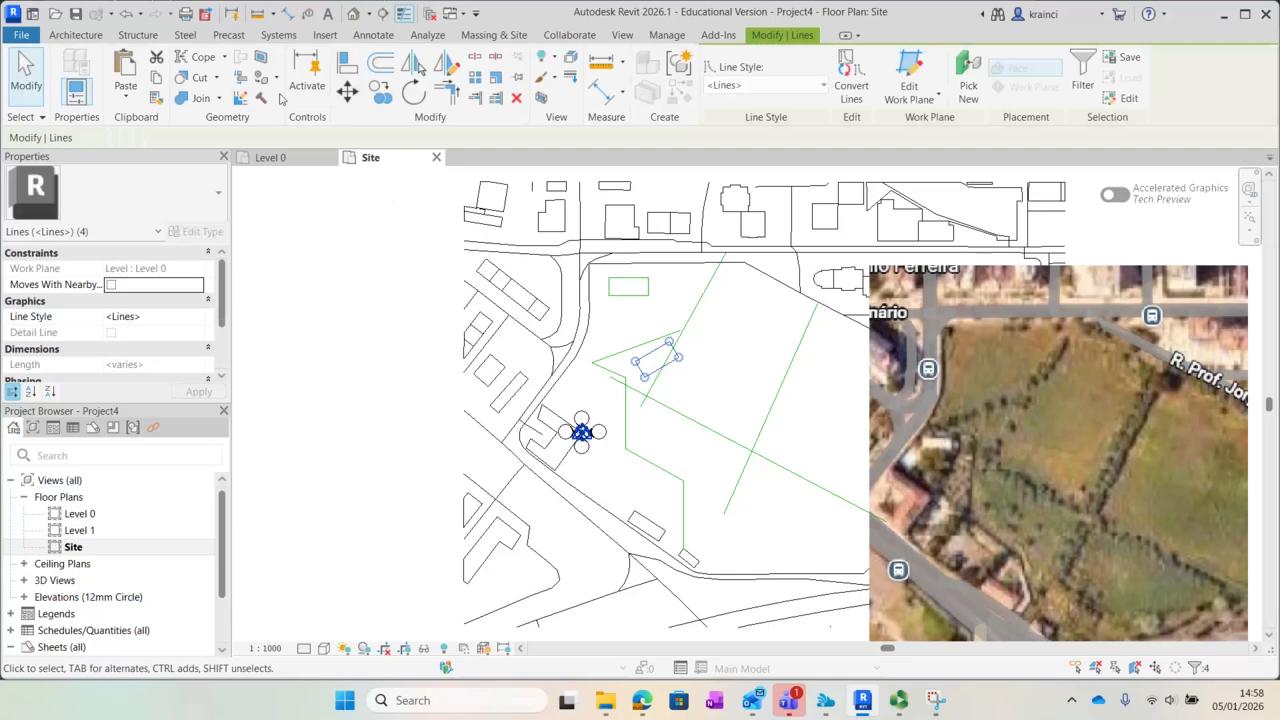
{"action": "left_click", "coordinate": [347, 92]}
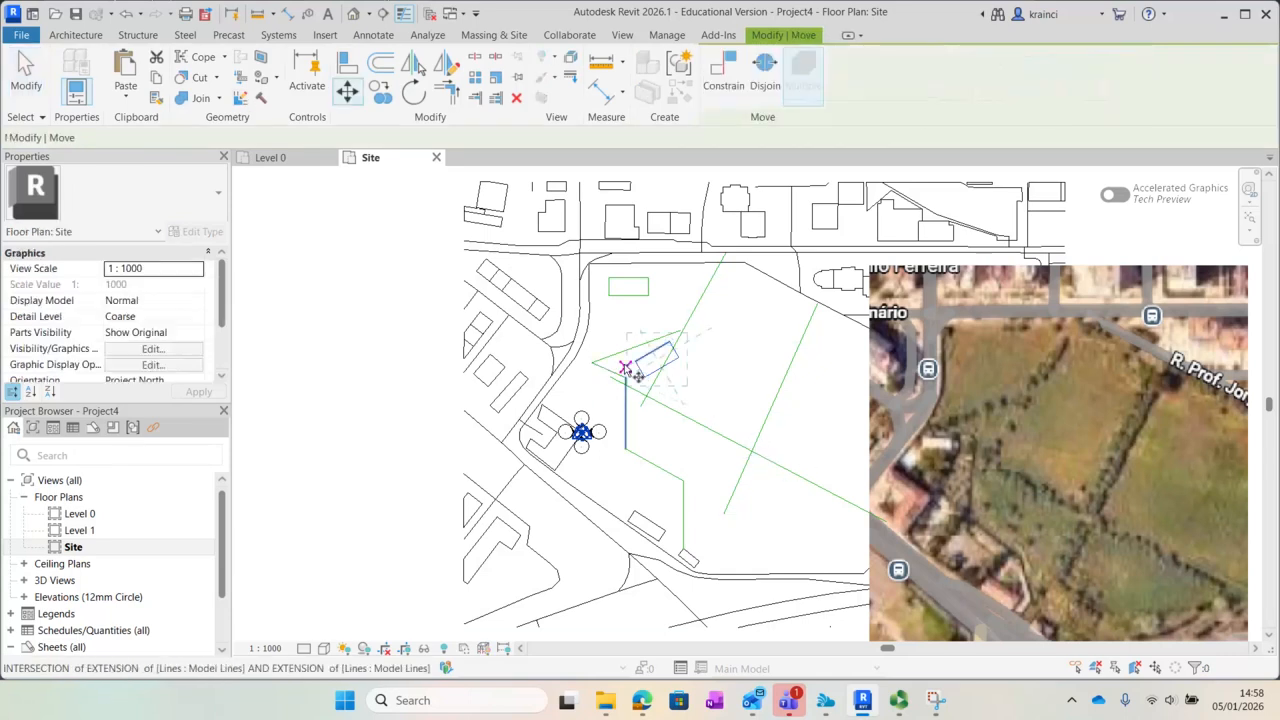
{"action": "left_click", "coordinate": [635, 362]}
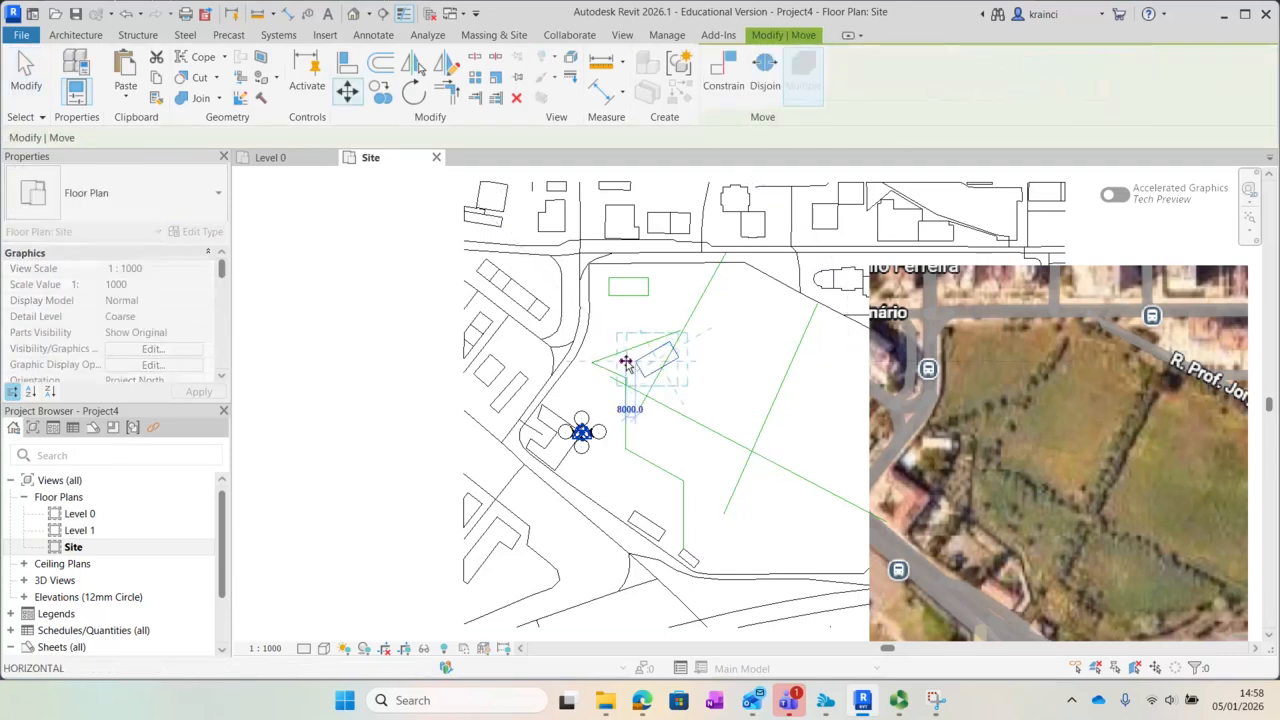
{"action": "left_click", "coordinate": [617, 362]}
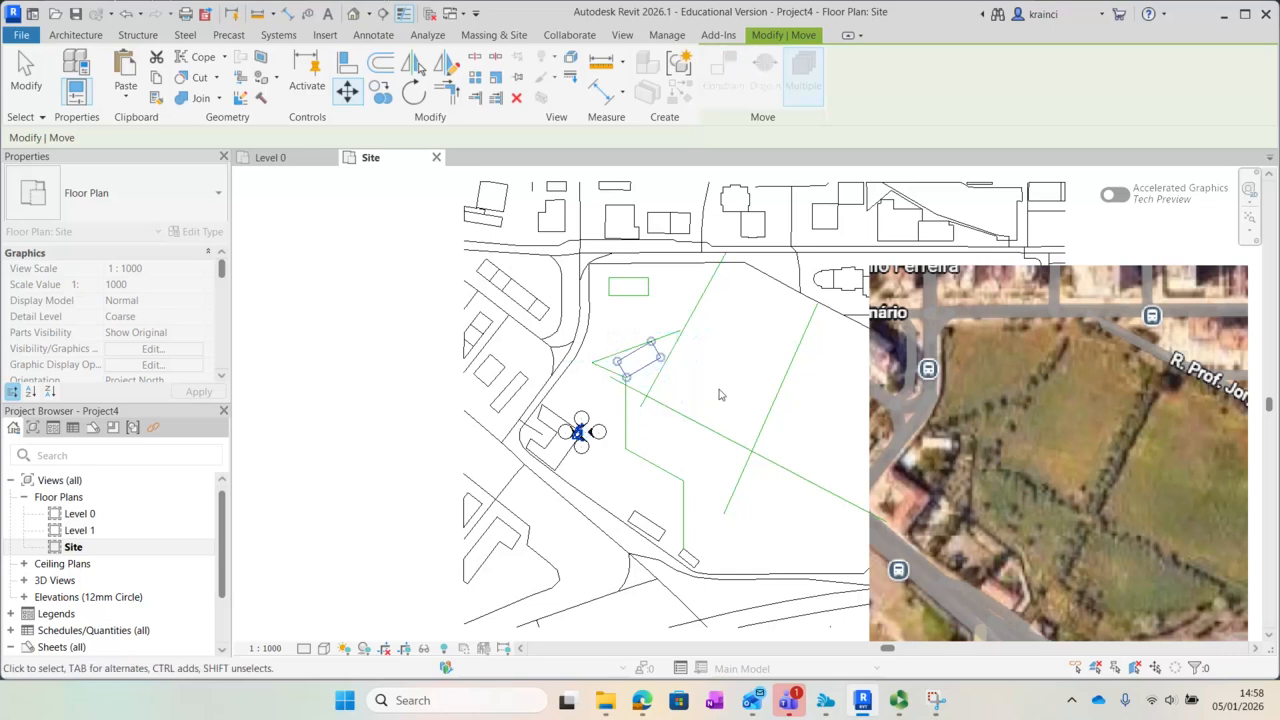
{"action": "left_click", "coordinate": [758, 395]}
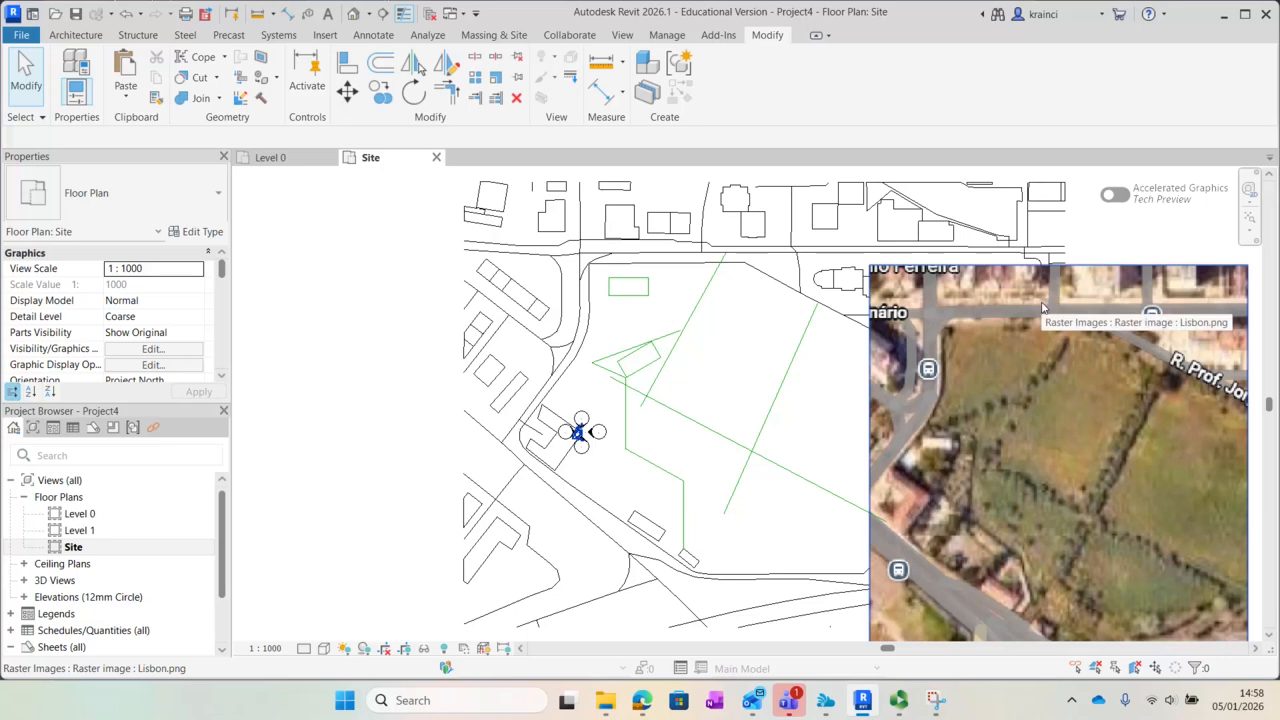
- Delete the Lisbon.png satellite image east of the traced lines
{"action": "key", "text": "Delete"}
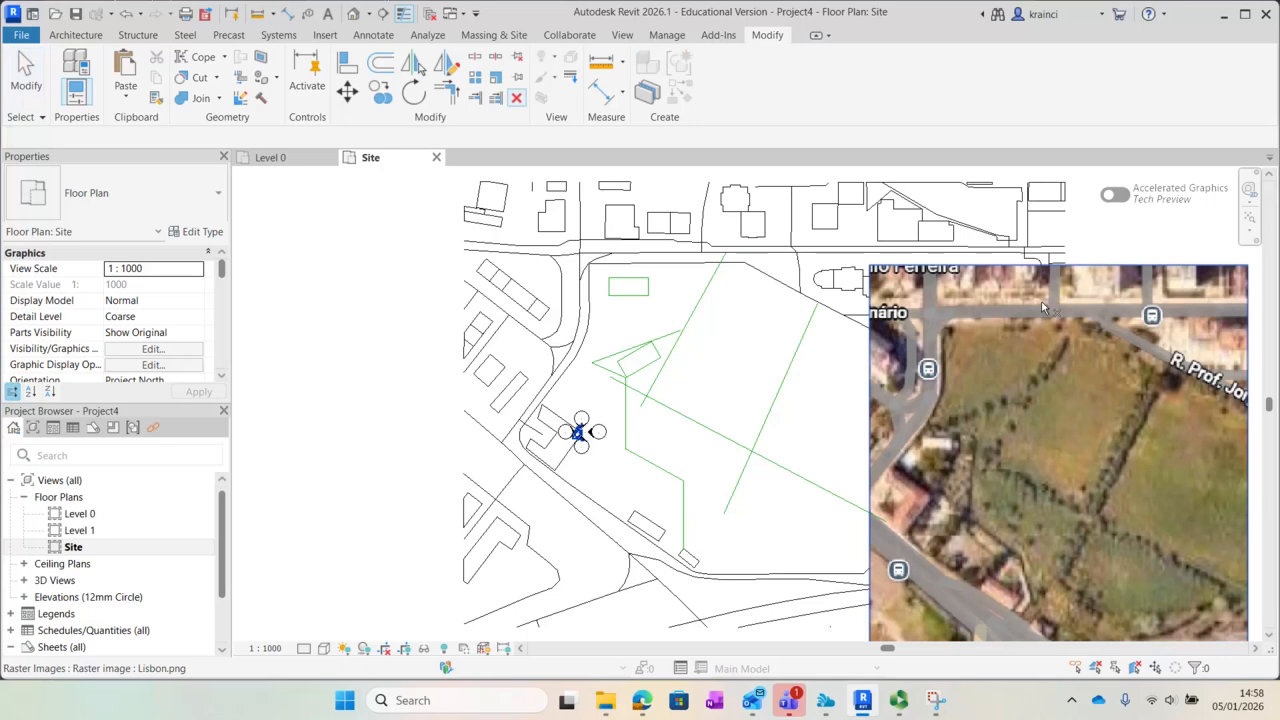
{"action": "left_click", "coordinate": [1133, 283]}
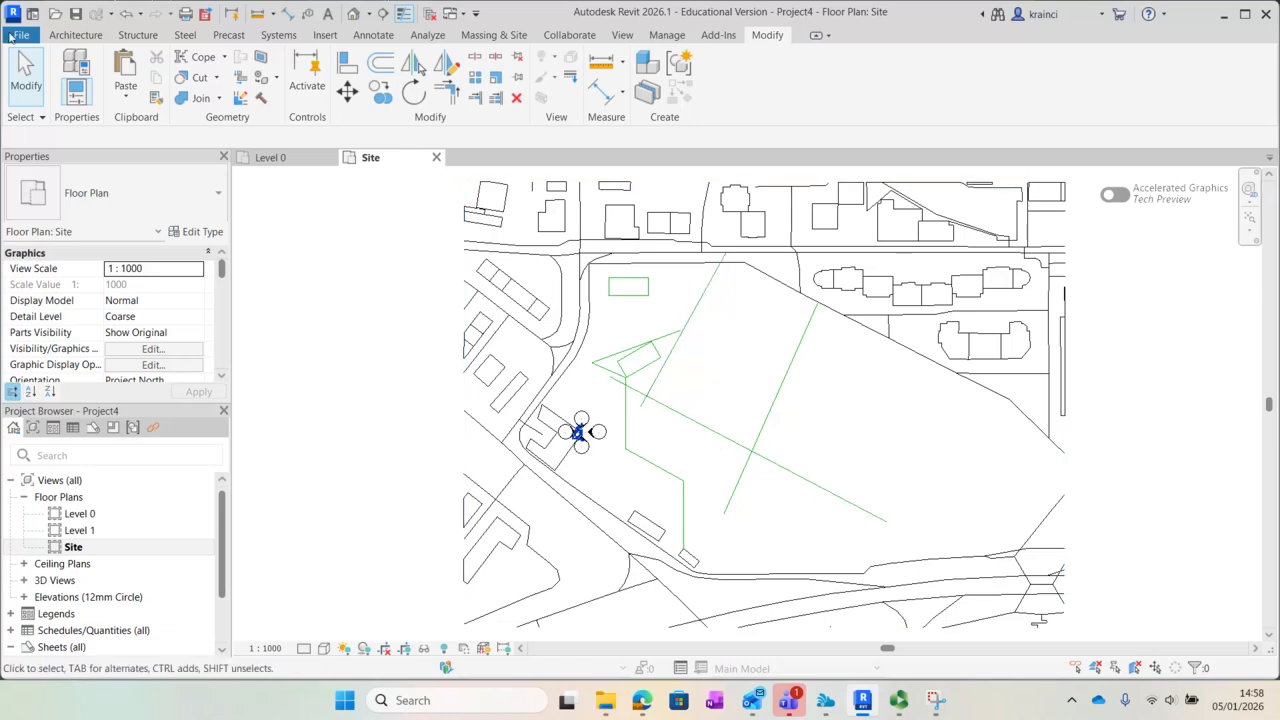
{"action": "left_click", "coordinate": [72, 35]}
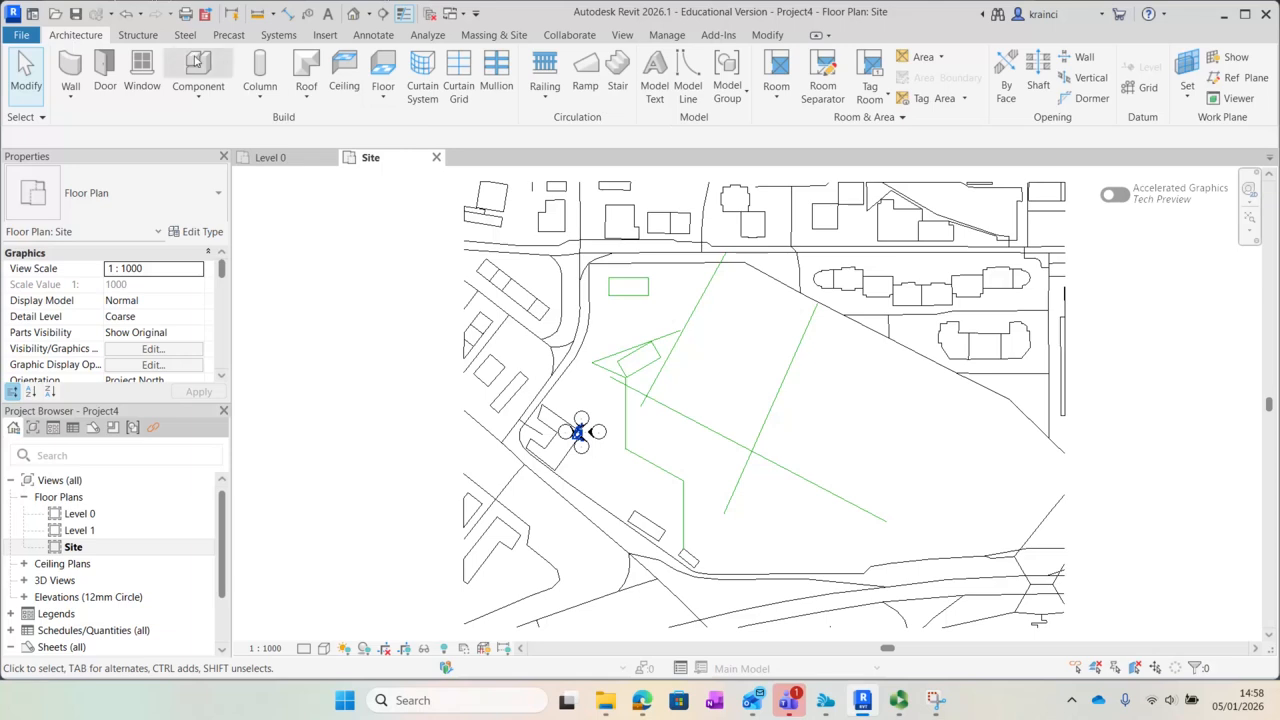
{"action": "left_click", "coordinate": [199, 96]}
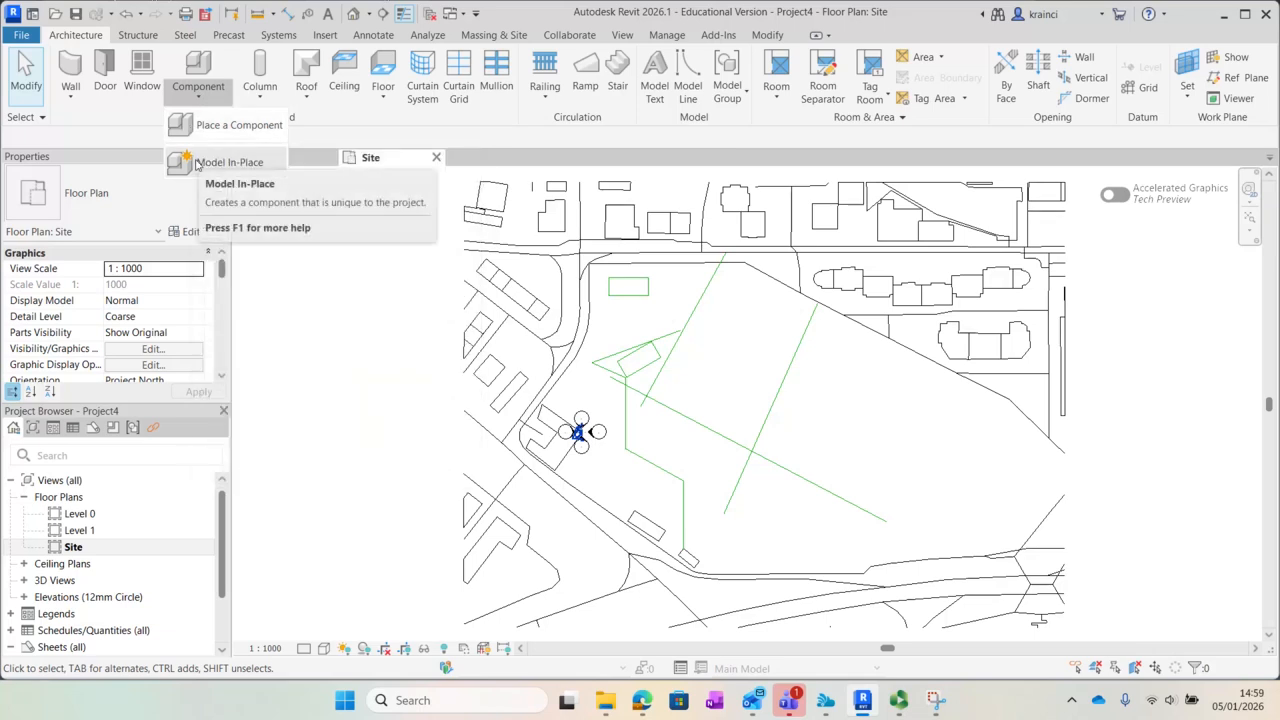
{"action": "left_click", "coordinate": [197, 163]}
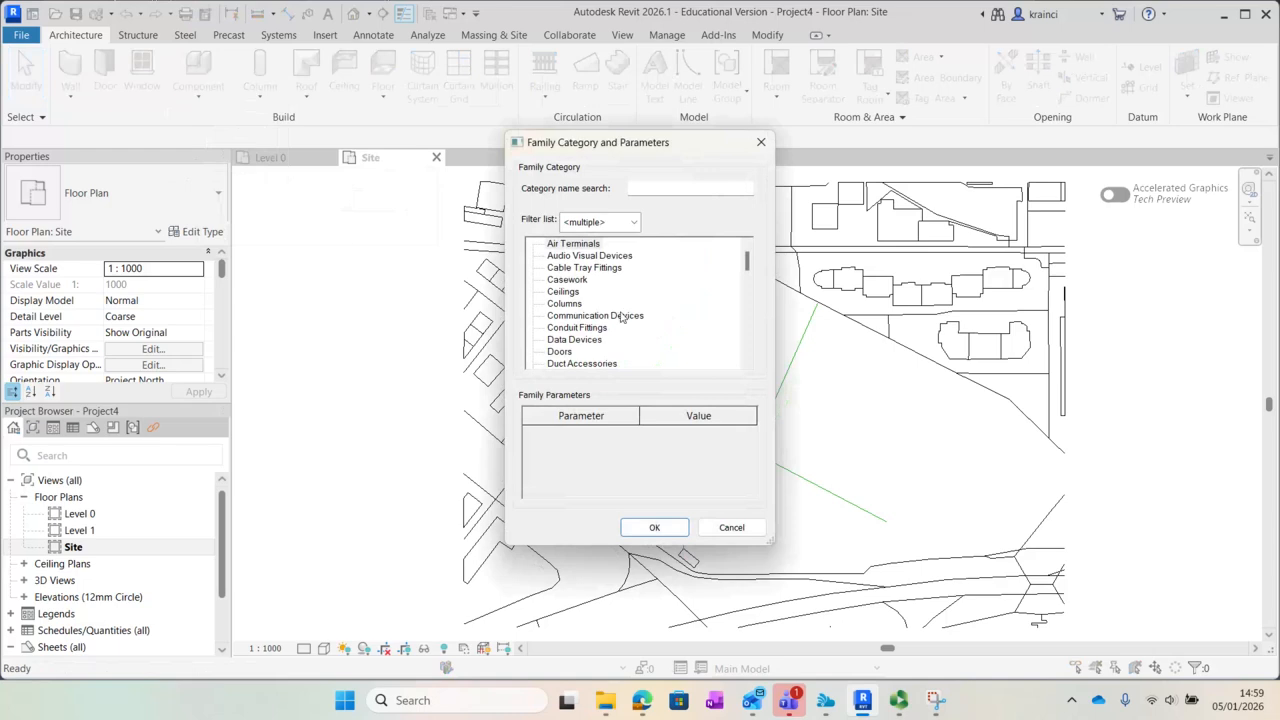
{"action": "scroll", "coordinate": [674, 351], "scroll_direction": "down", "scroll_amount": 3}
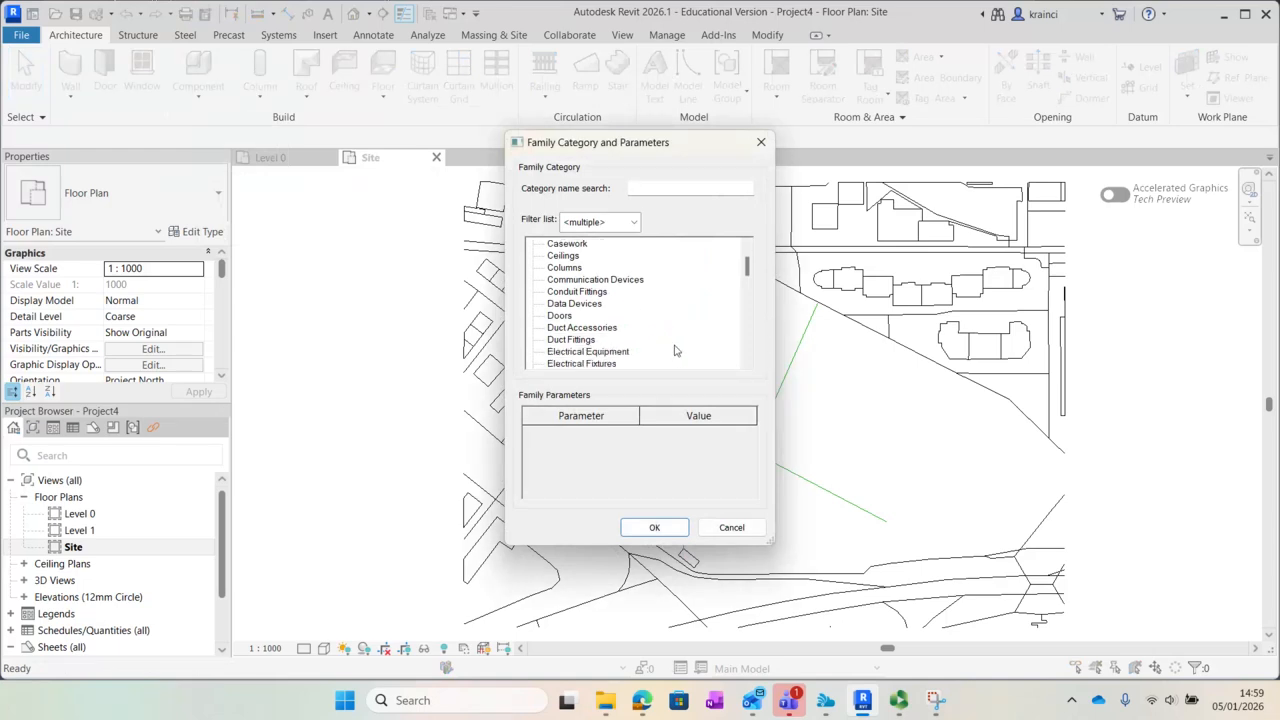
{"action": "scroll", "coordinate": [674, 345], "scroll_direction": "down", "scroll_amount": 4}
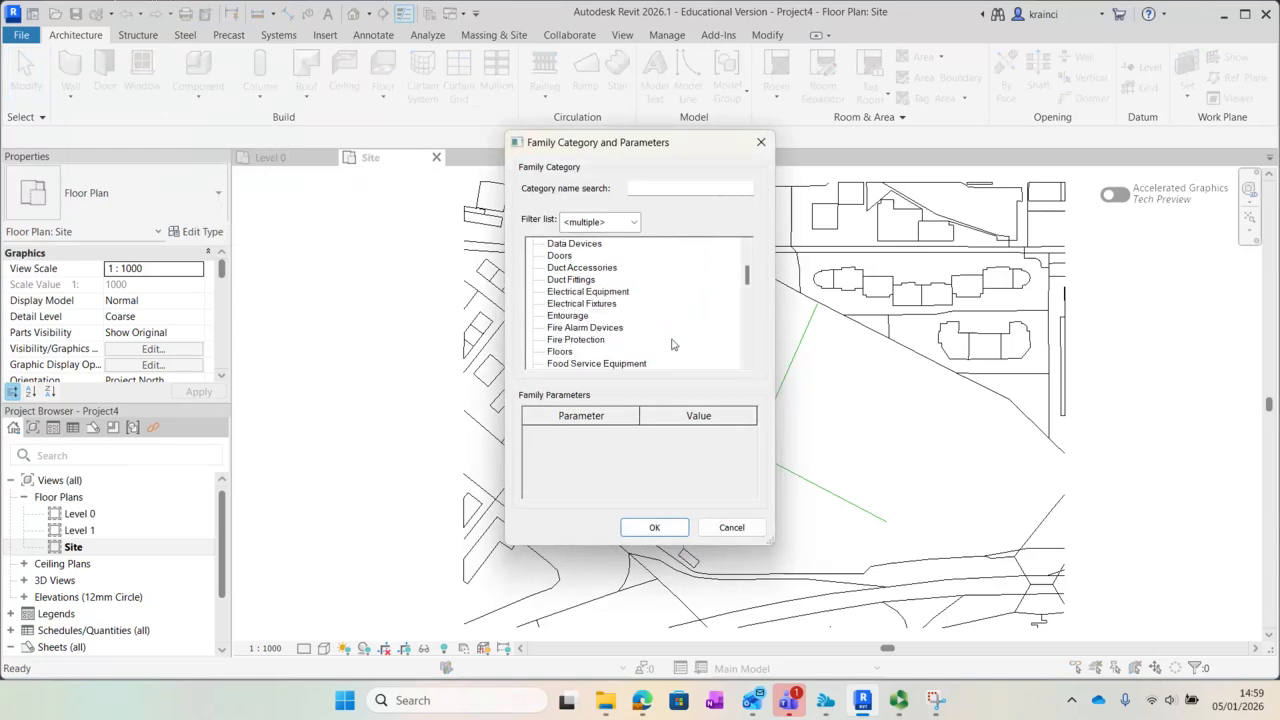
{"action": "scroll", "coordinate": [670, 344], "scroll_direction": "down", "scroll_amount": 3}
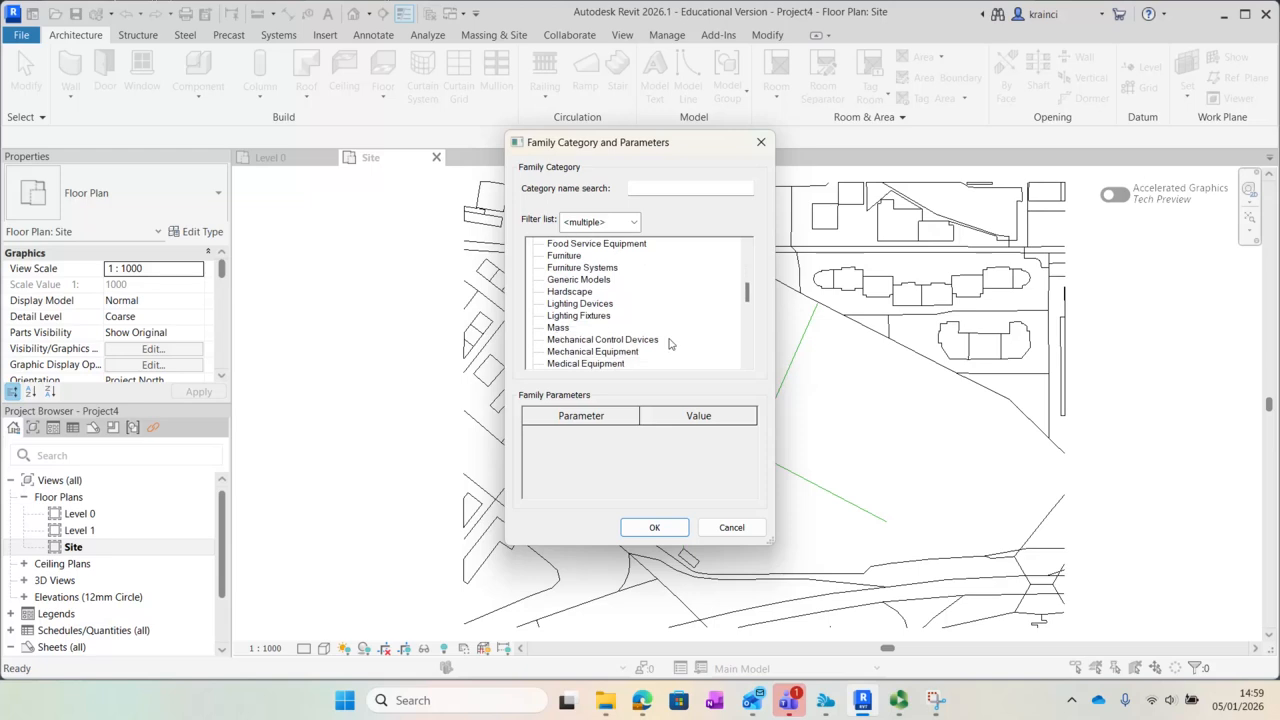
{"action": "scroll", "coordinate": [670, 344], "scroll_direction": "down", "scroll_amount": 2}
{"action": "double_click", "coordinate": [565, 340]}
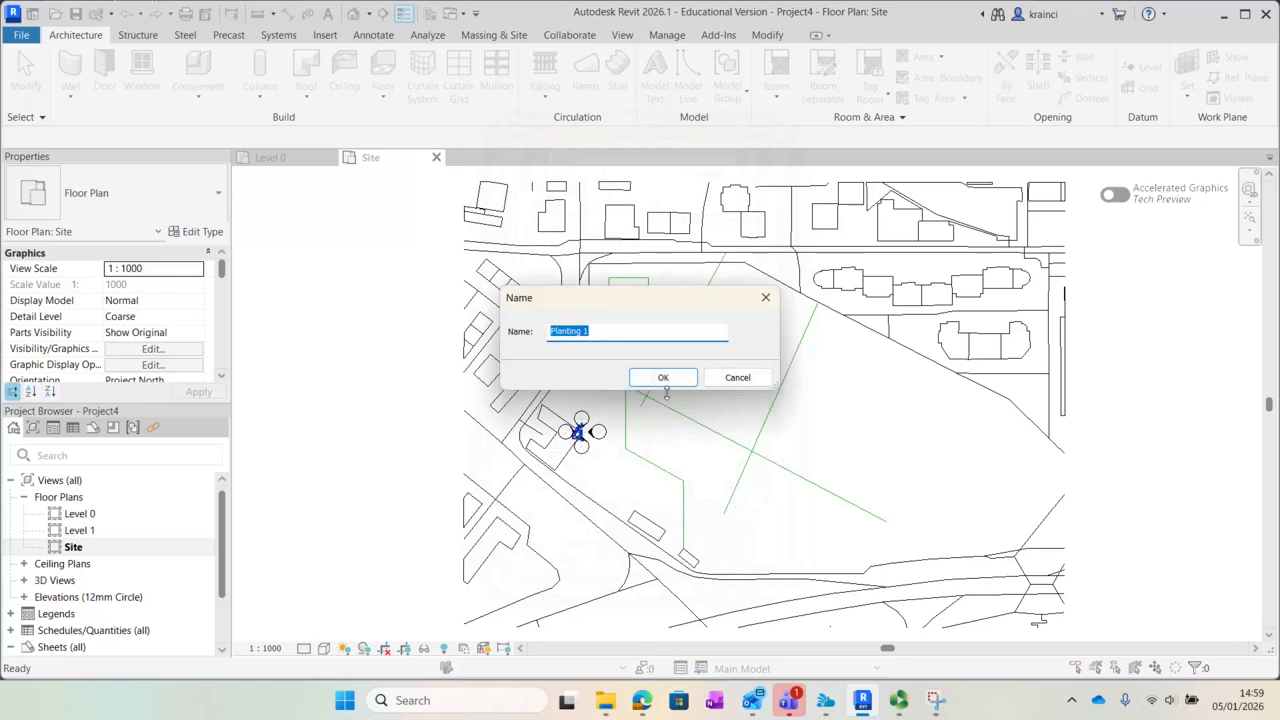
{"action": "left_click", "coordinate": [665, 382]}
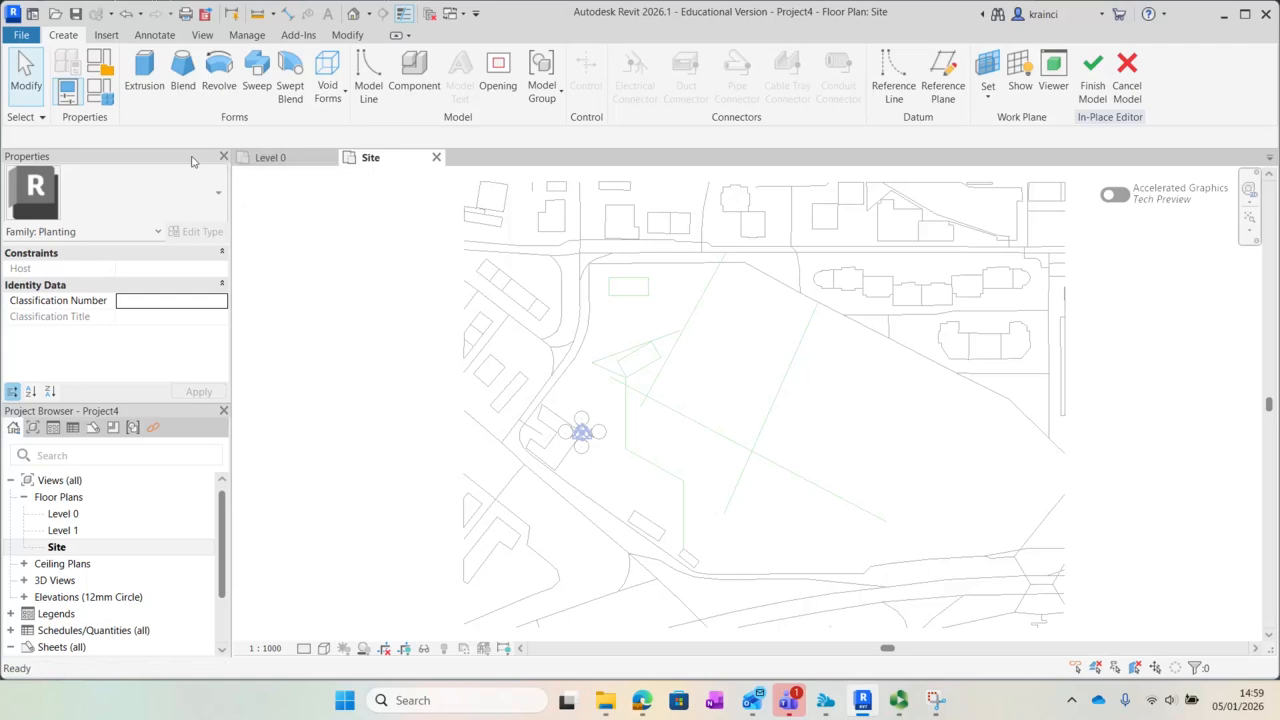
{"action": "left_click", "coordinate": [1125, 72]}
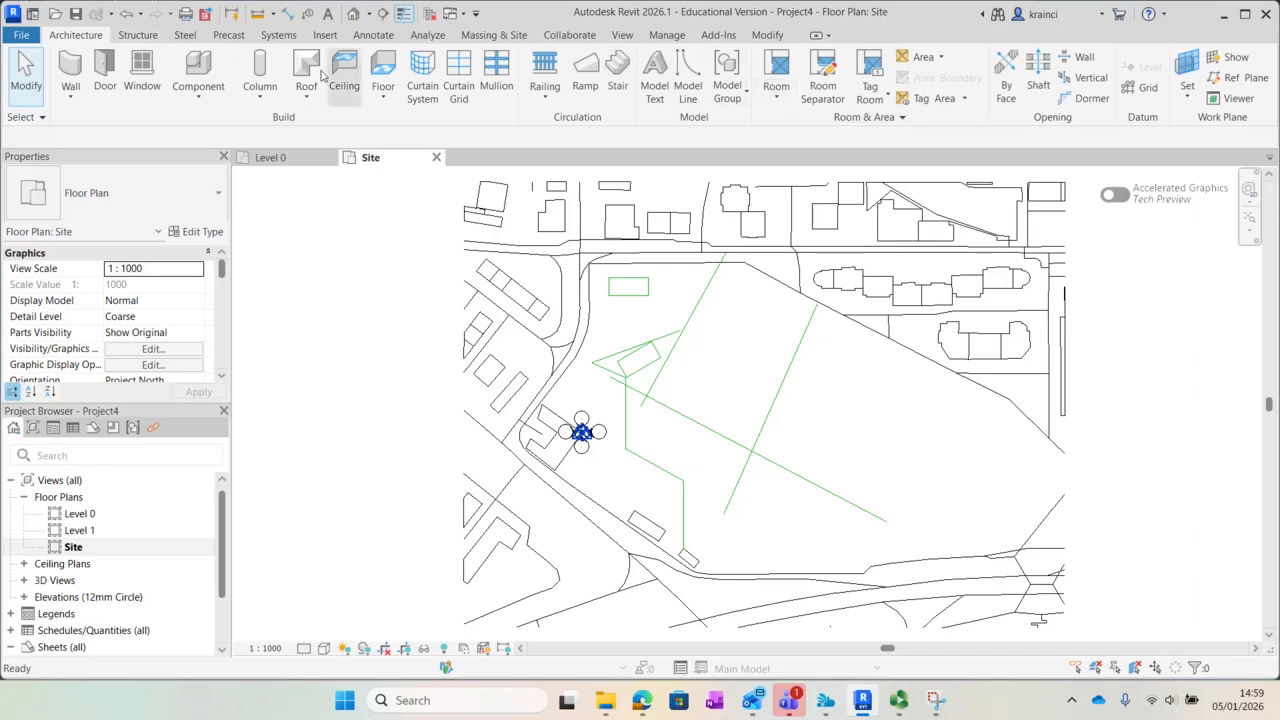
- Place two Planting_RPC_Tree_Deciduous Honey_Locust-7.6_Meters trees along the tree-row line that runs down from the plot's north edge
{"action": "left_click", "coordinate": [196, 70]}
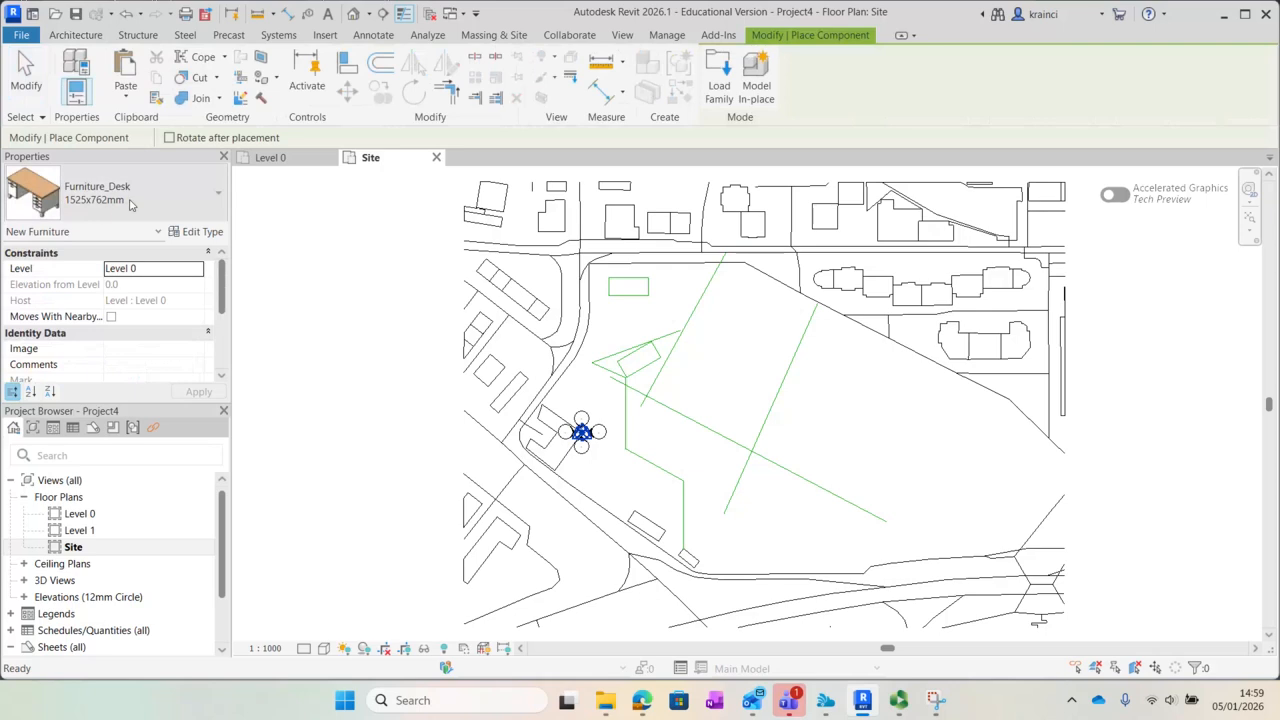
{"action": "left_click", "coordinate": [219, 197]}
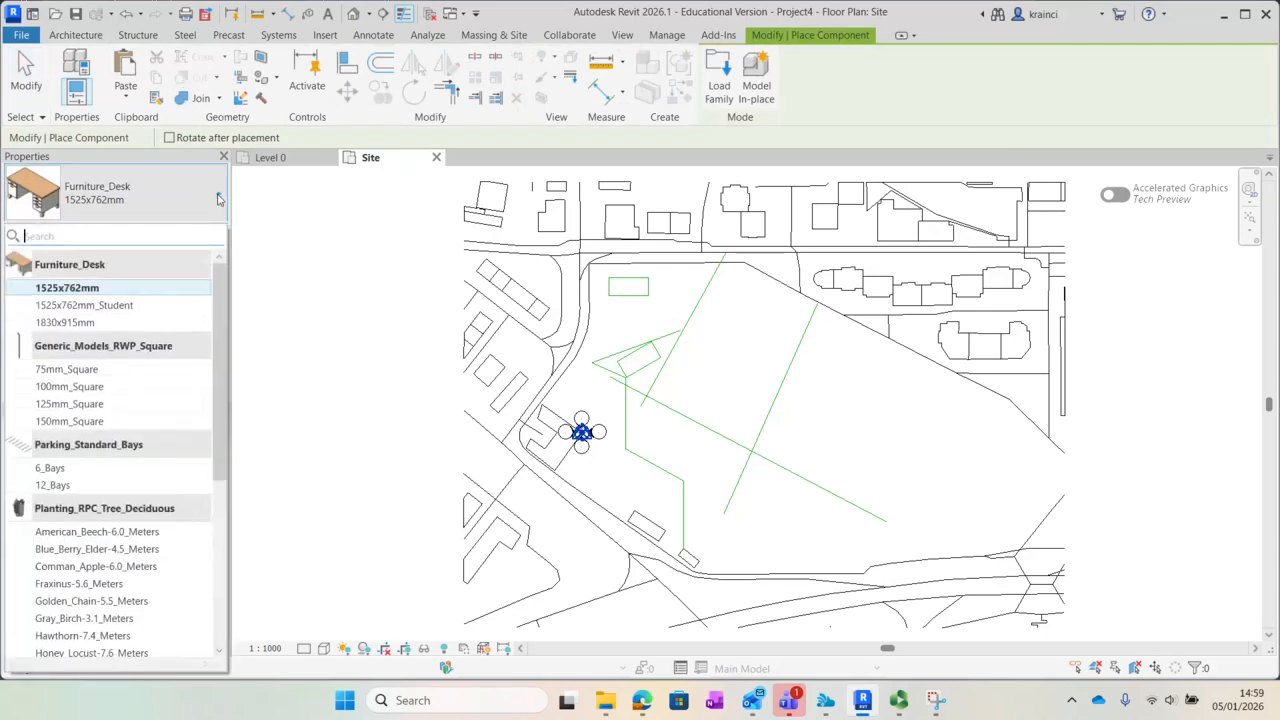
{"action": "scroll", "coordinate": [105, 572], "scroll_direction": "down", "scroll_amount": 1}
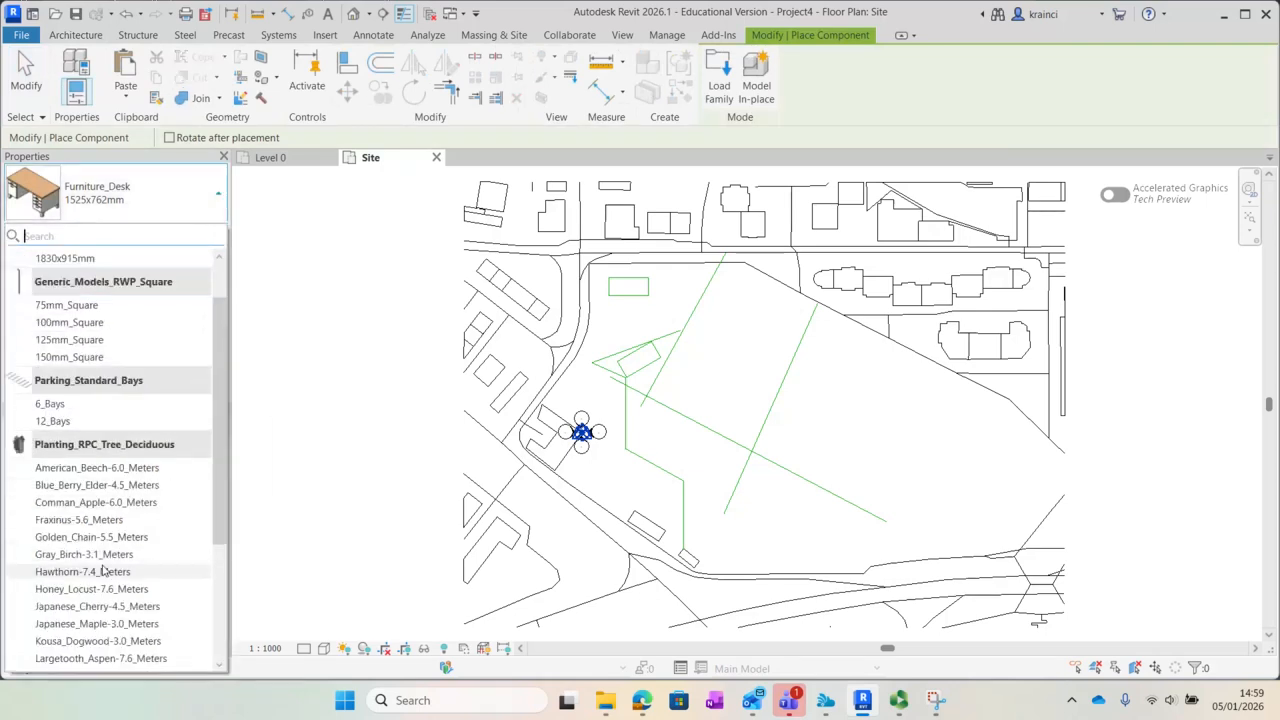
{"action": "scroll", "coordinate": [80, 537], "scroll_direction": "down", "scroll_amount": 1}
{"action": "left_click", "coordinate": [85, 525]}
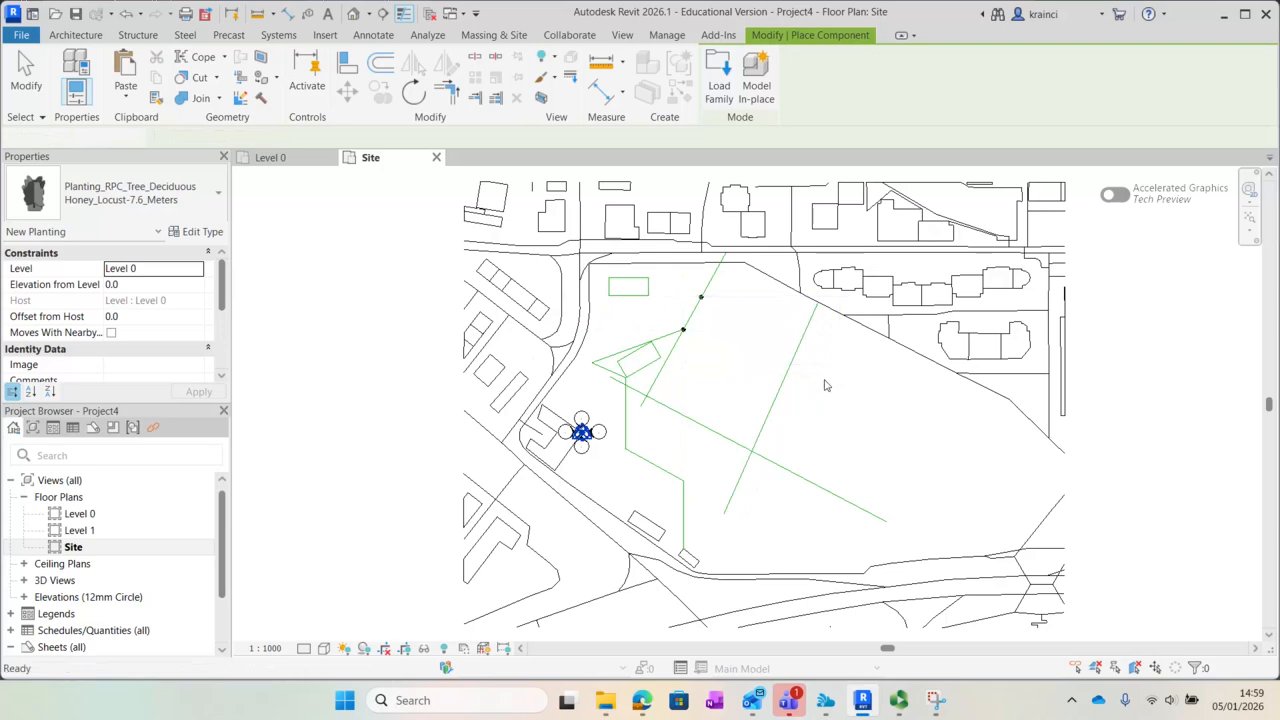
{"action": "key", "text": "Escape"}
{"action": "key", "text": "Escape"}
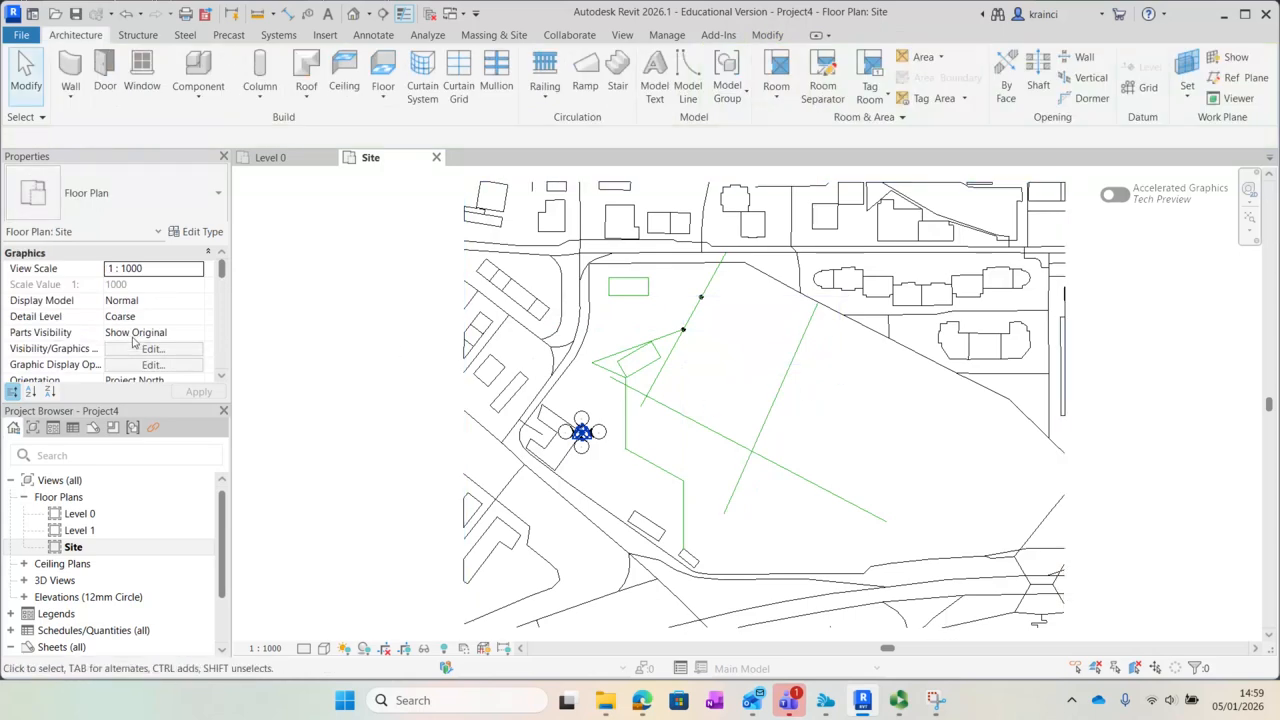
{"action": "scroll", "coordinate": [176, 336], "scroll_direction": "down", "scroll_amount": 1}
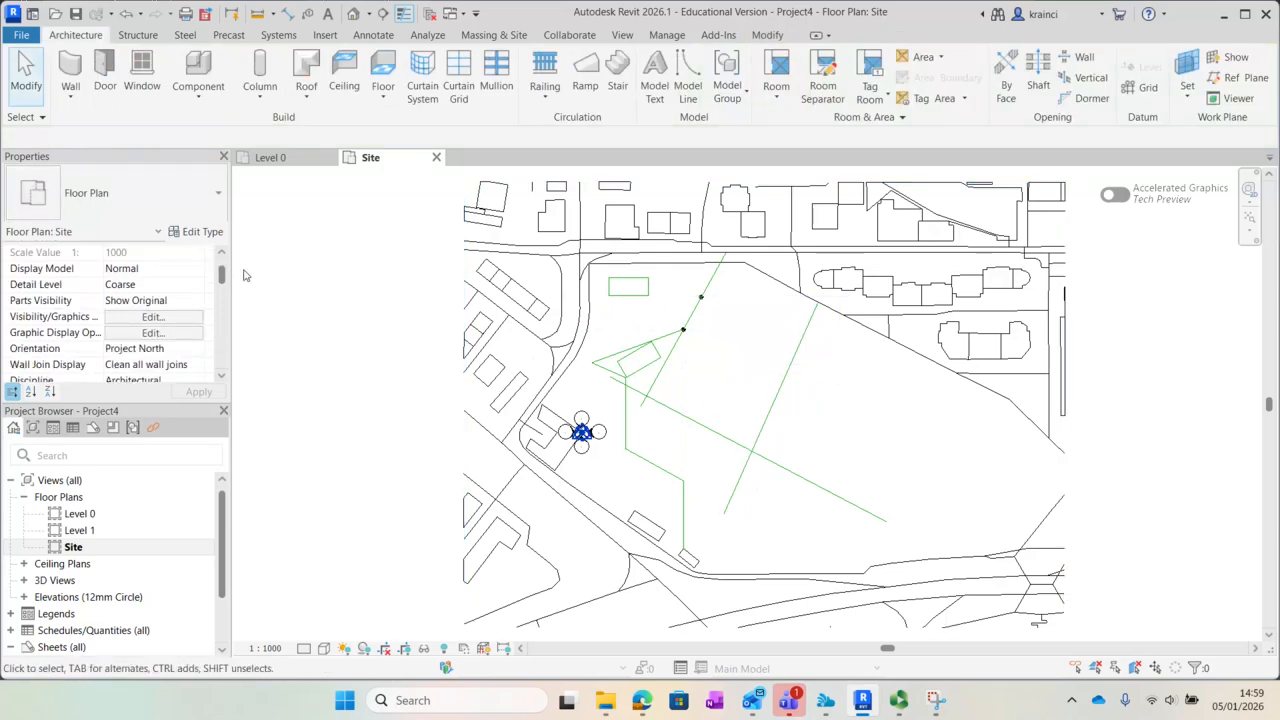
{"action": "scroll", "coordinate": [287, 287], "scroll_direction": "down", "scroll_amount": 1}
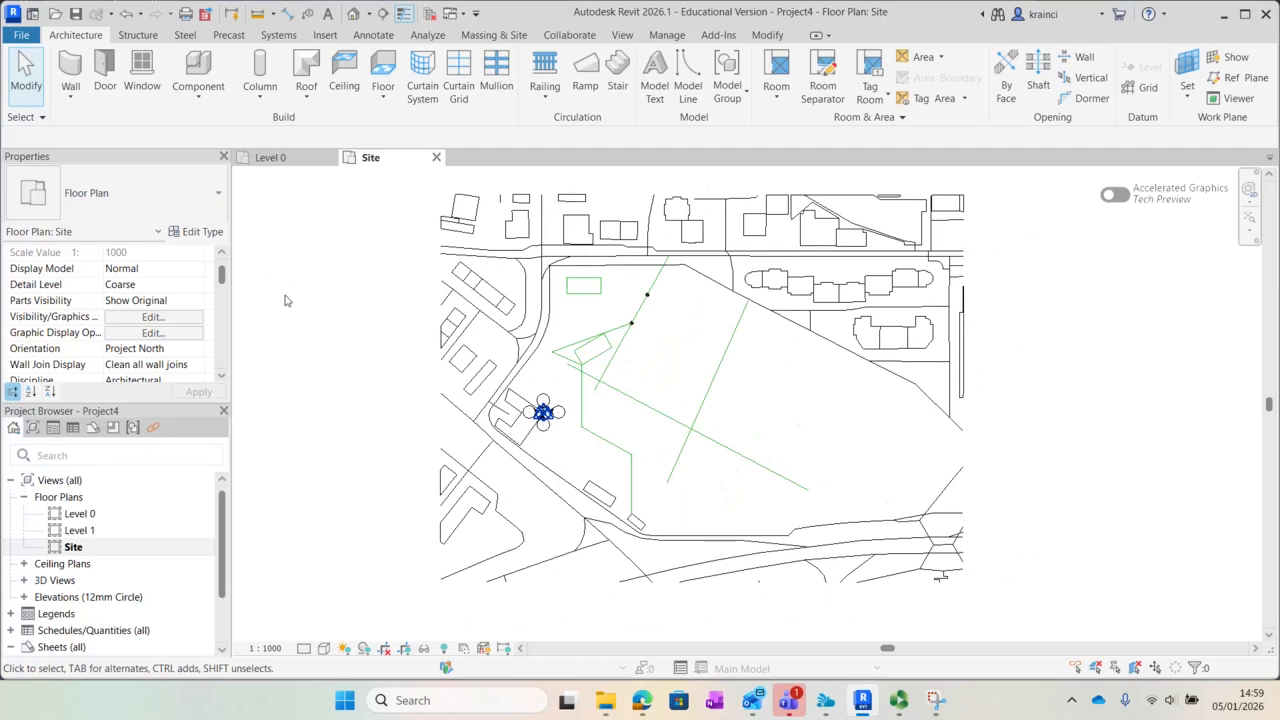